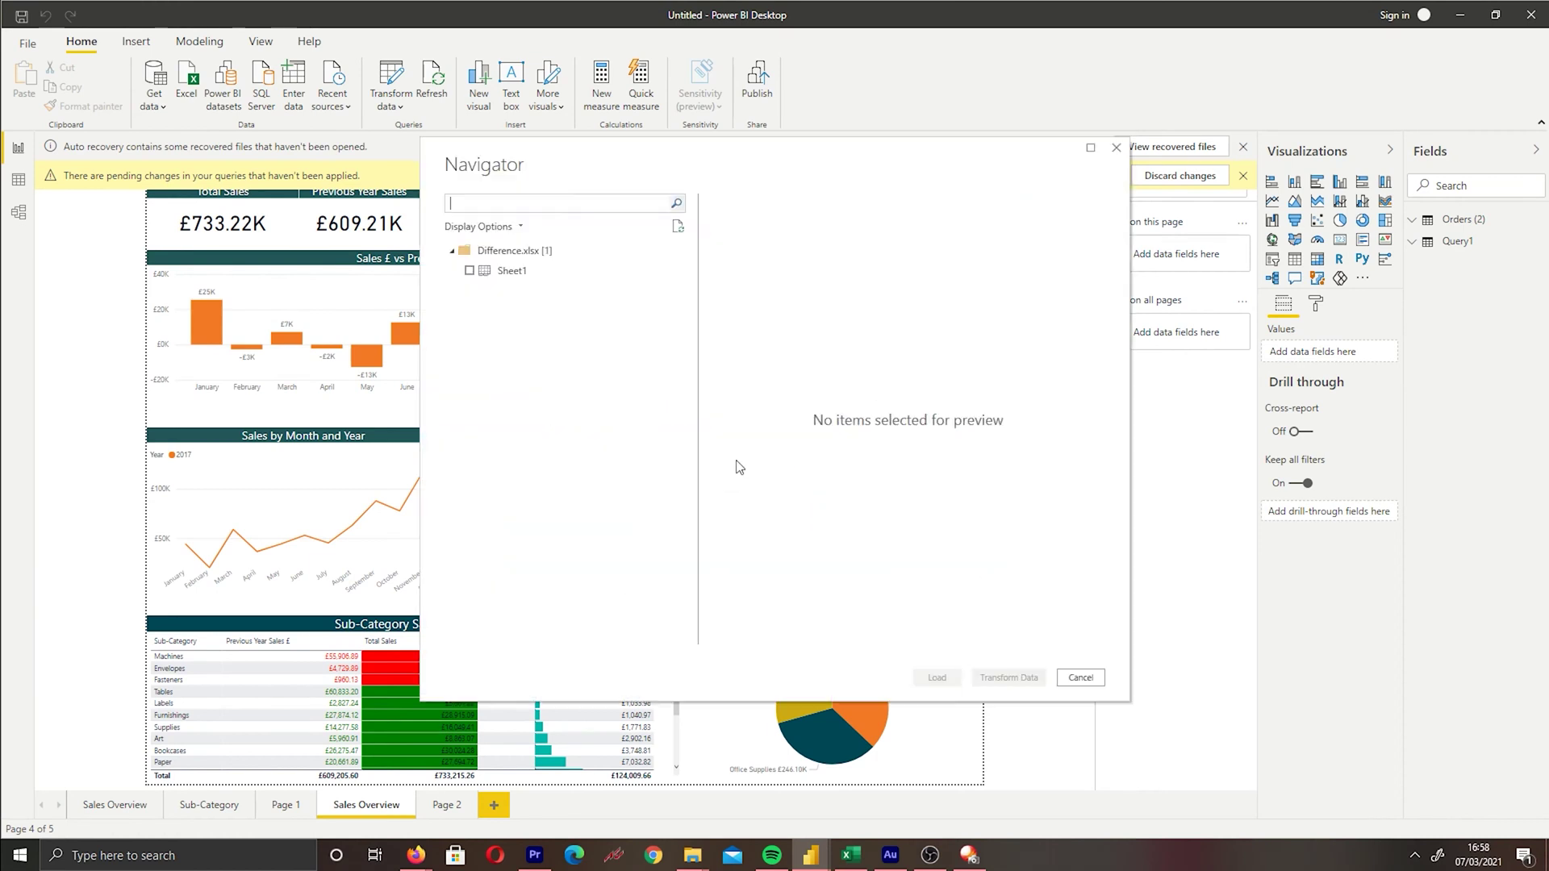
Preview Sheet1, cancel the Difference.xlsx import, and launch Power Query Editor via Transform data
{"action": "left_click", "coordinate": [469, 271]}
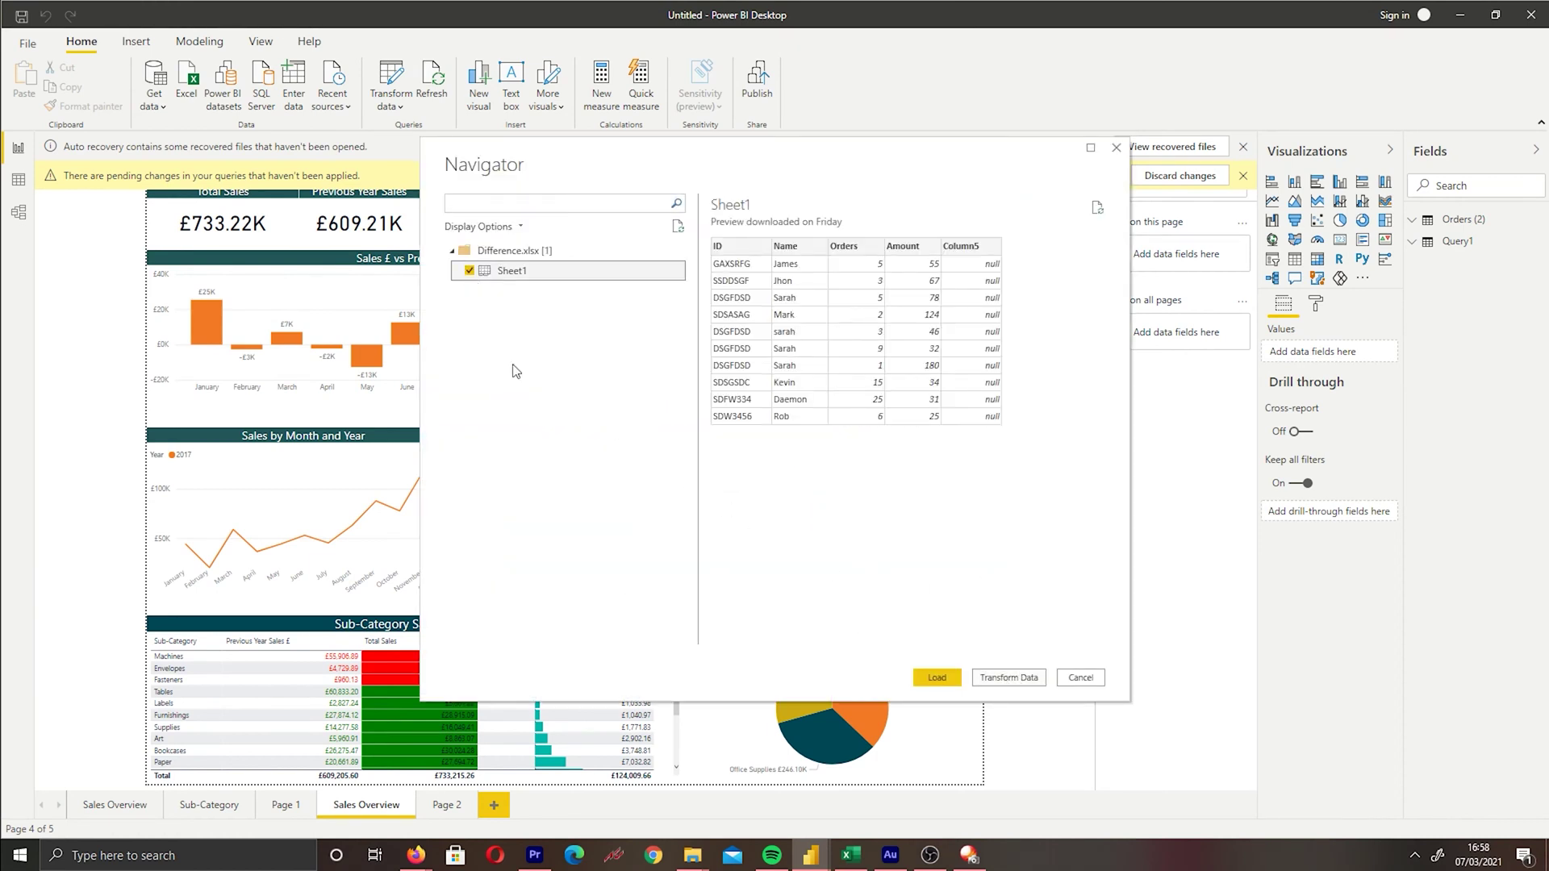
{"action": "left_click", "coordinate": [1084, 682]}
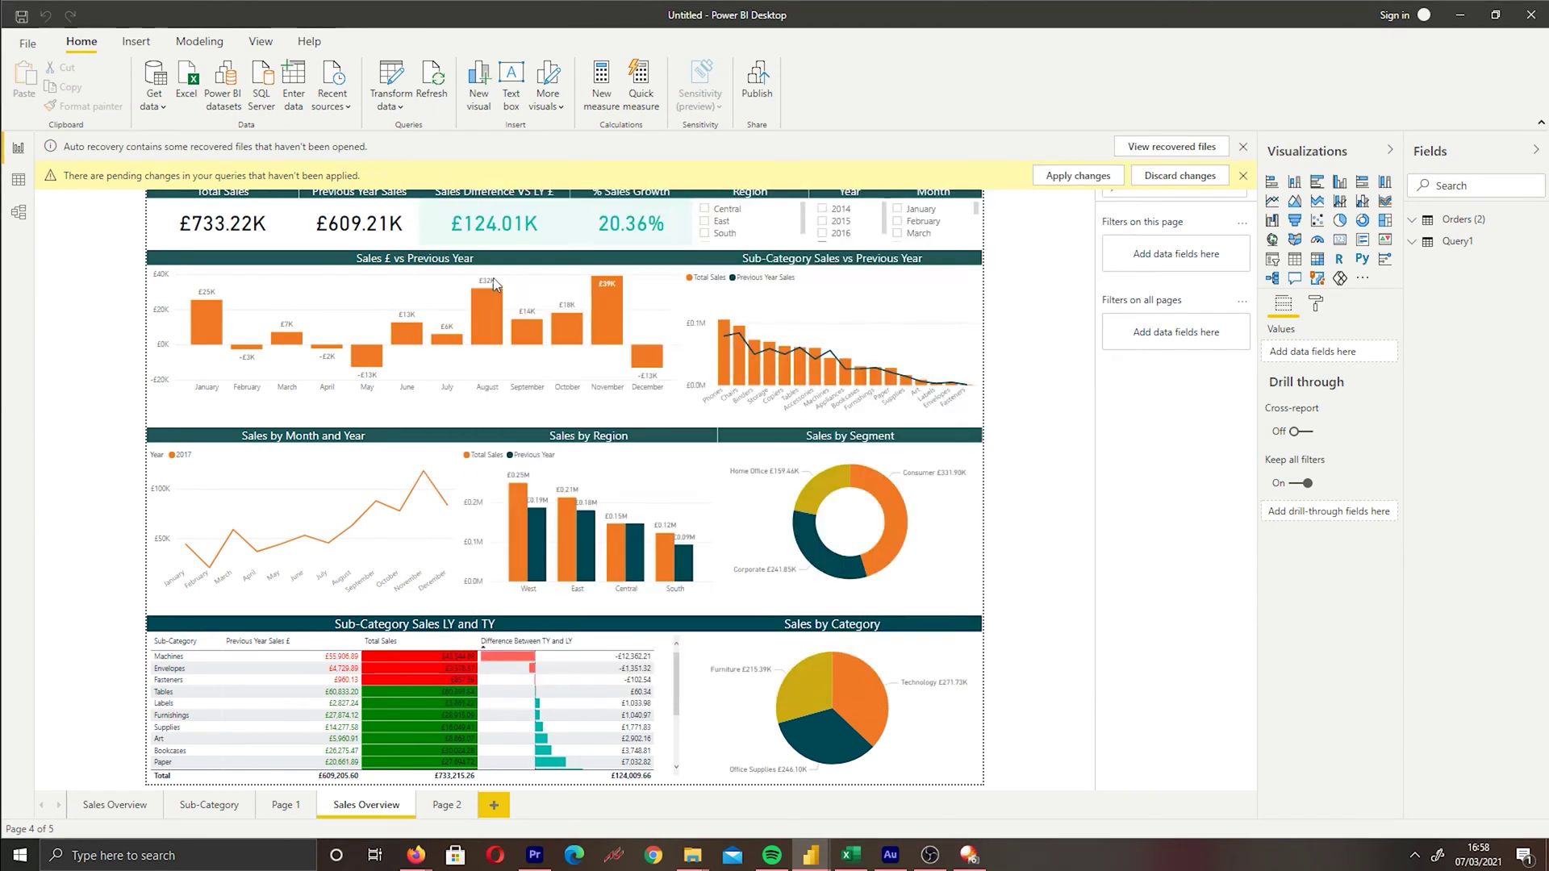
{"action": "left_click", "coordinate": [389, 75]}
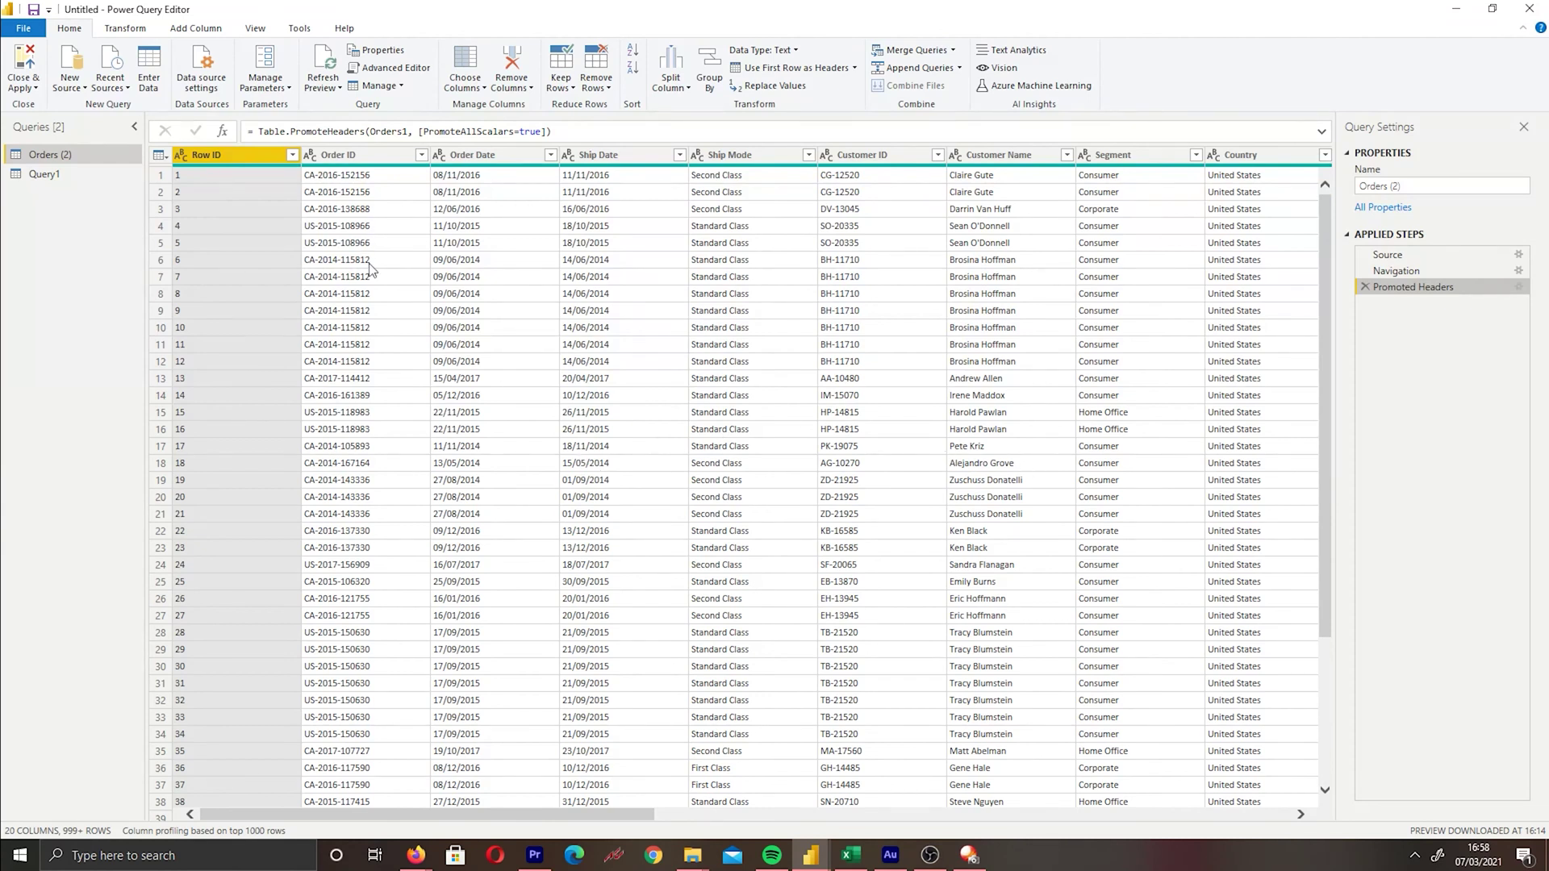
Set Order Date and Ship Date to Date type, then compare against the Source step
{"action": "left_click", "coordinate": [605, 161]}
{"action": "left_click", "coordinate": [474, 156]}
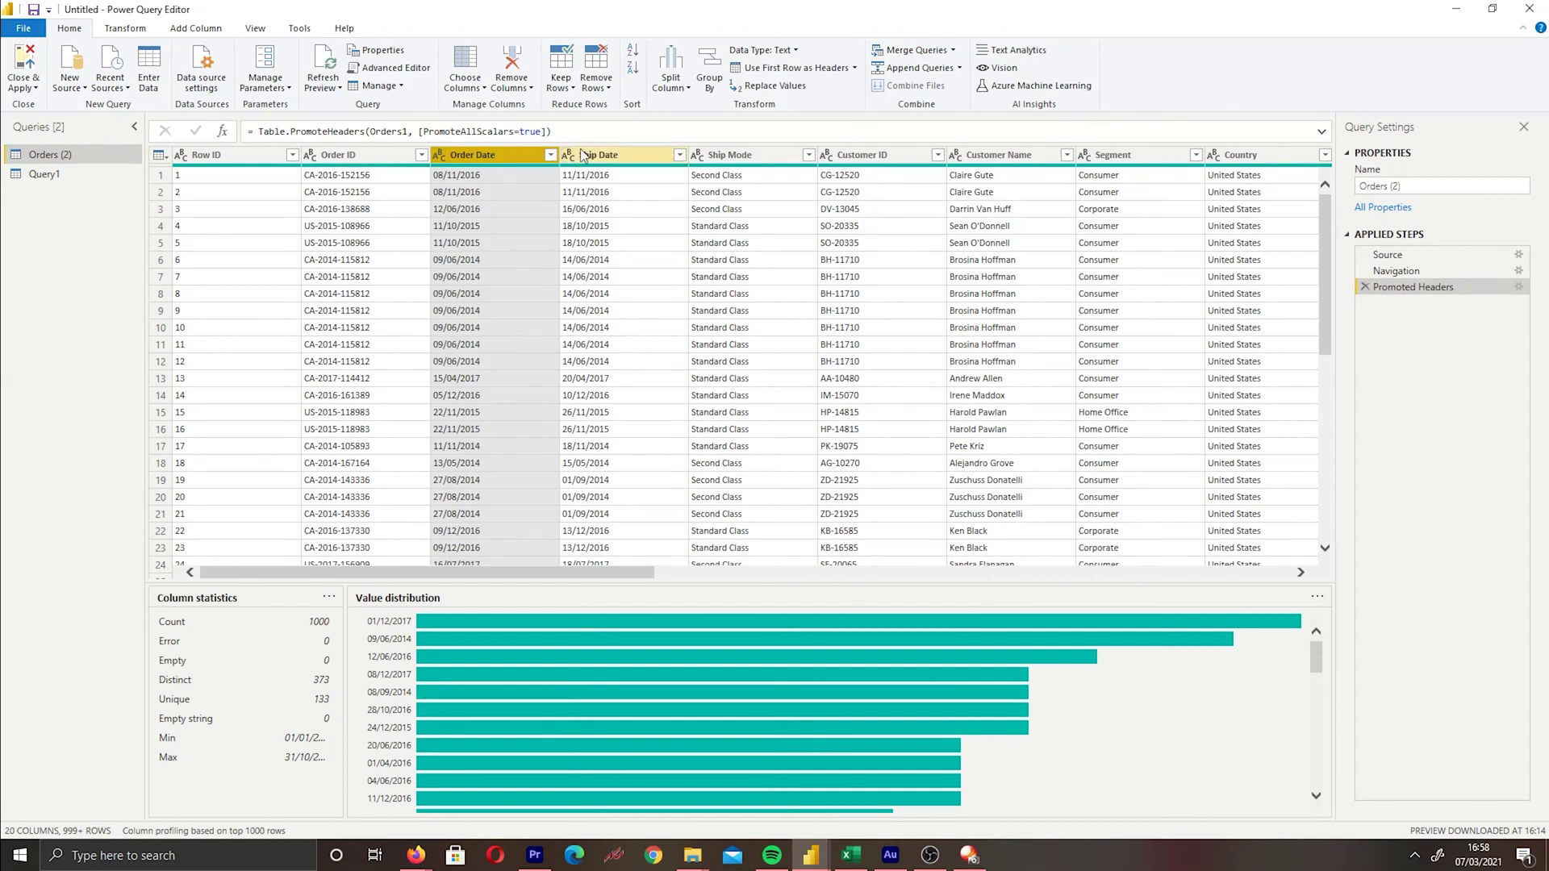
{"action": "left_click", "coordinate": [439, 156]}
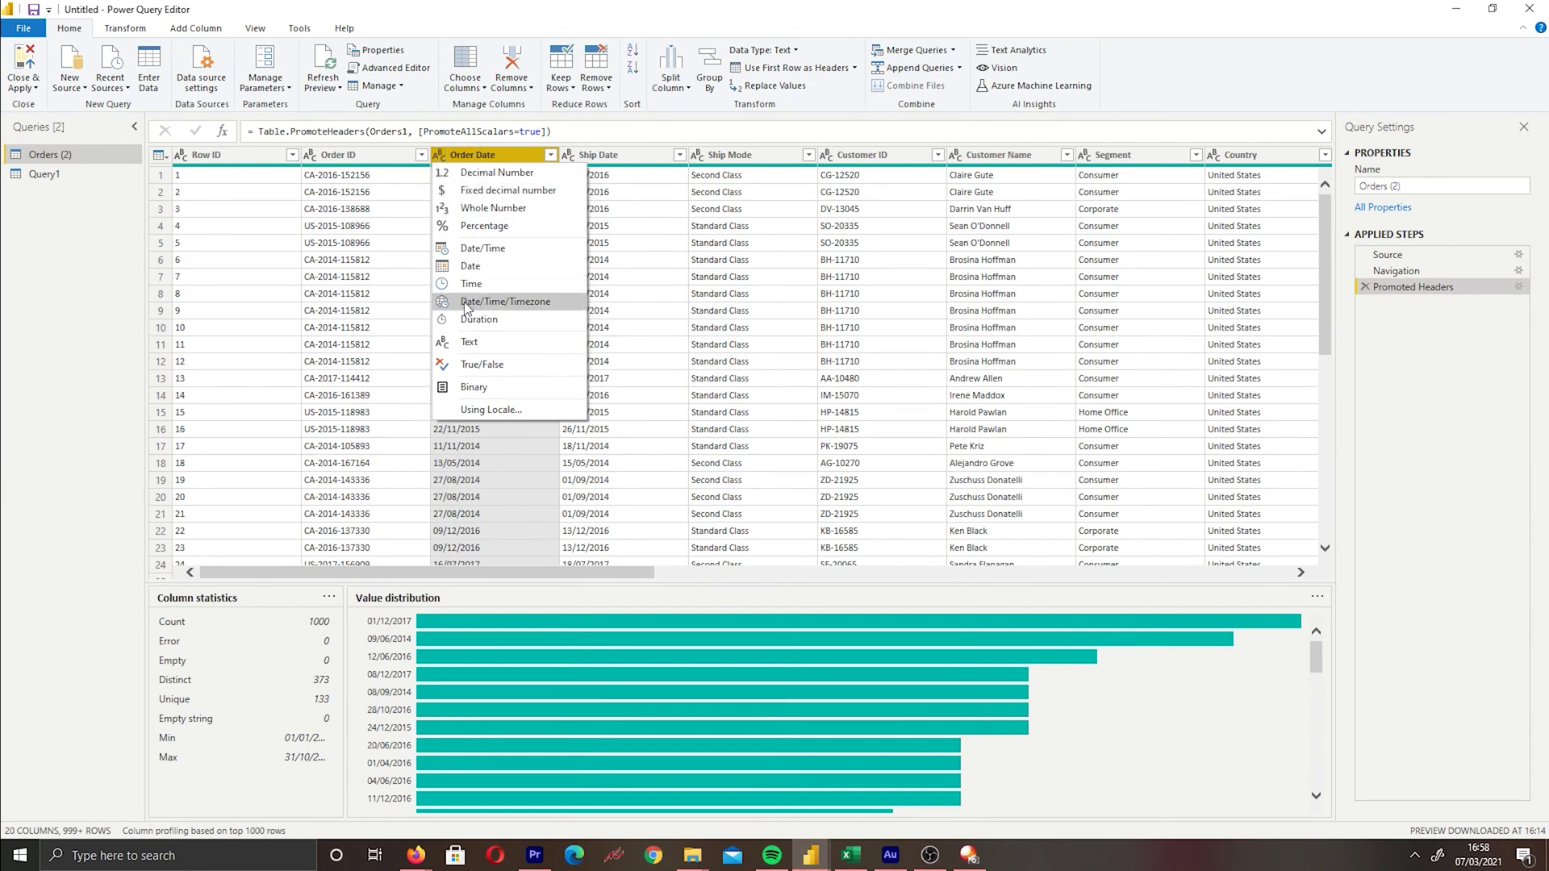
{"action": "left_click", "coordinate": [497, 267]}
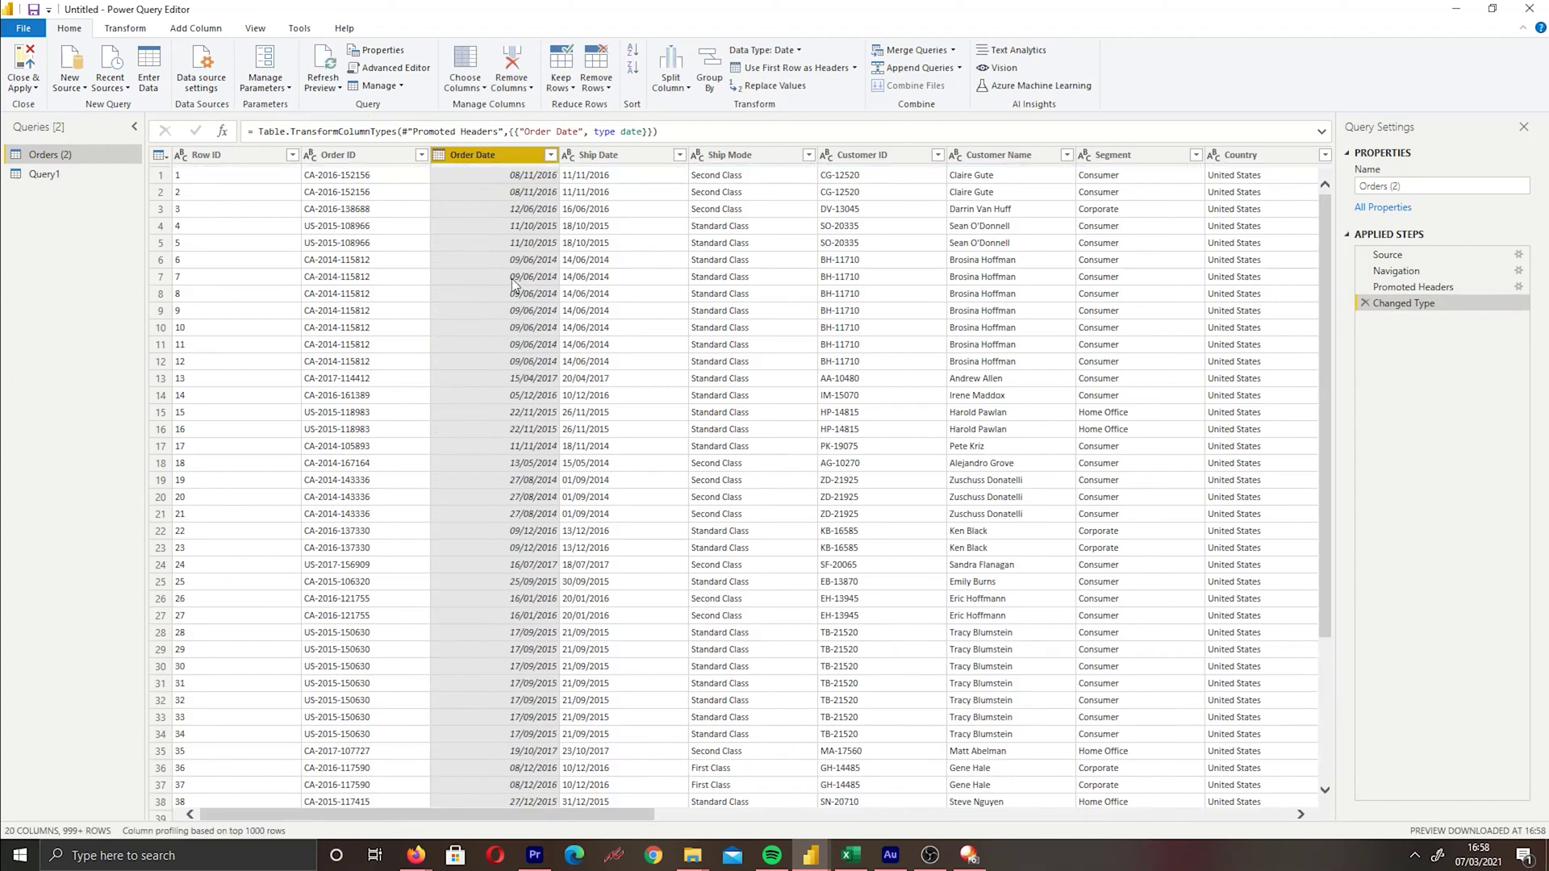
{"action": "left_click", "coordinate": [568, 156]}
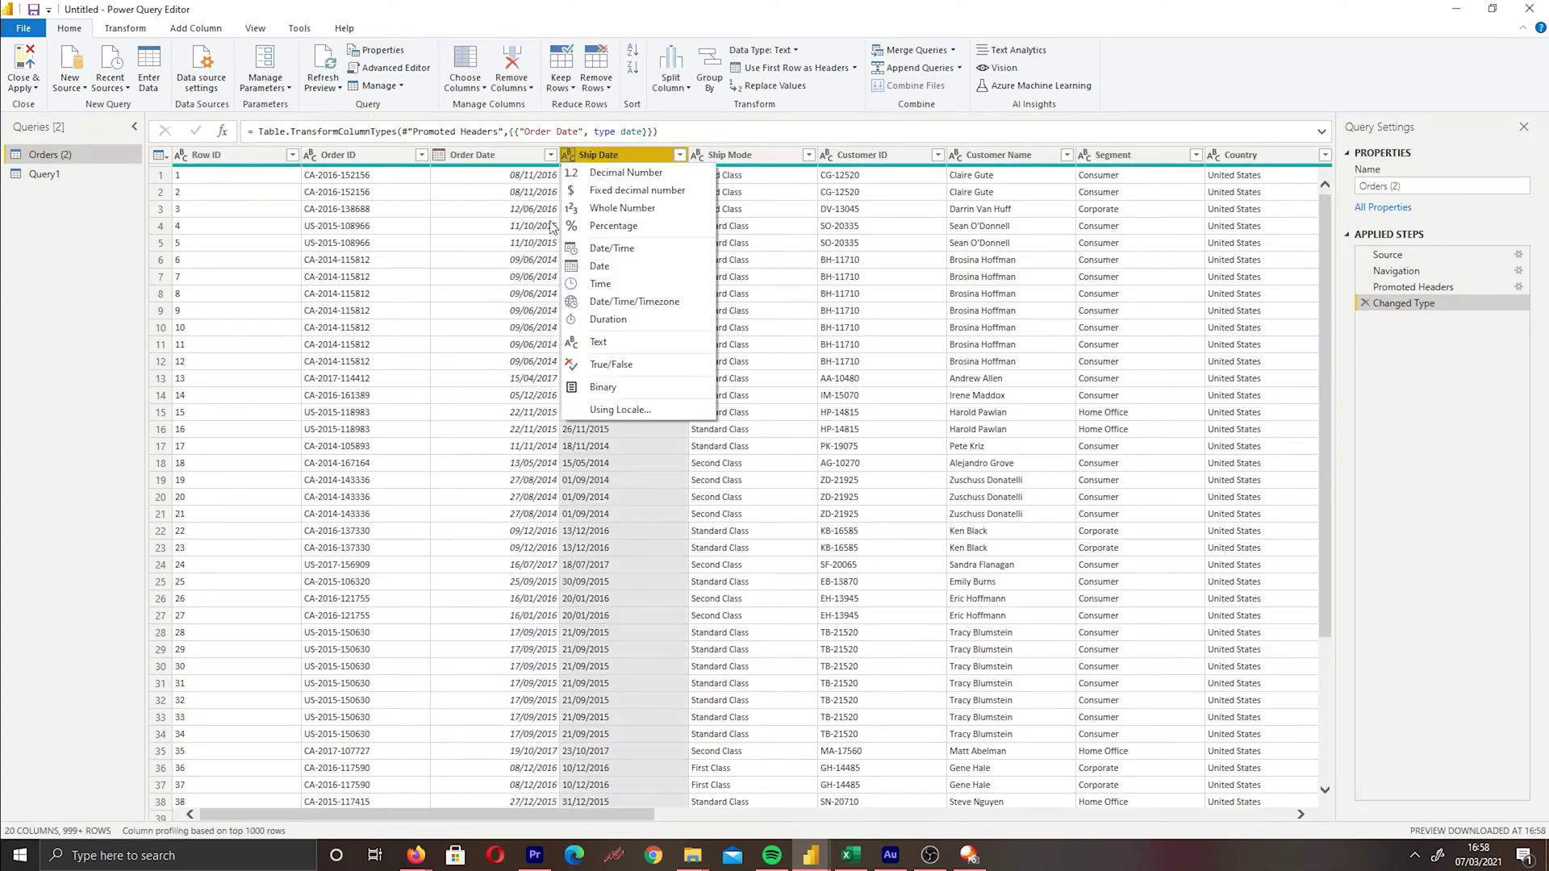
{"action": "left_click", "coordinate": [599, 266]}
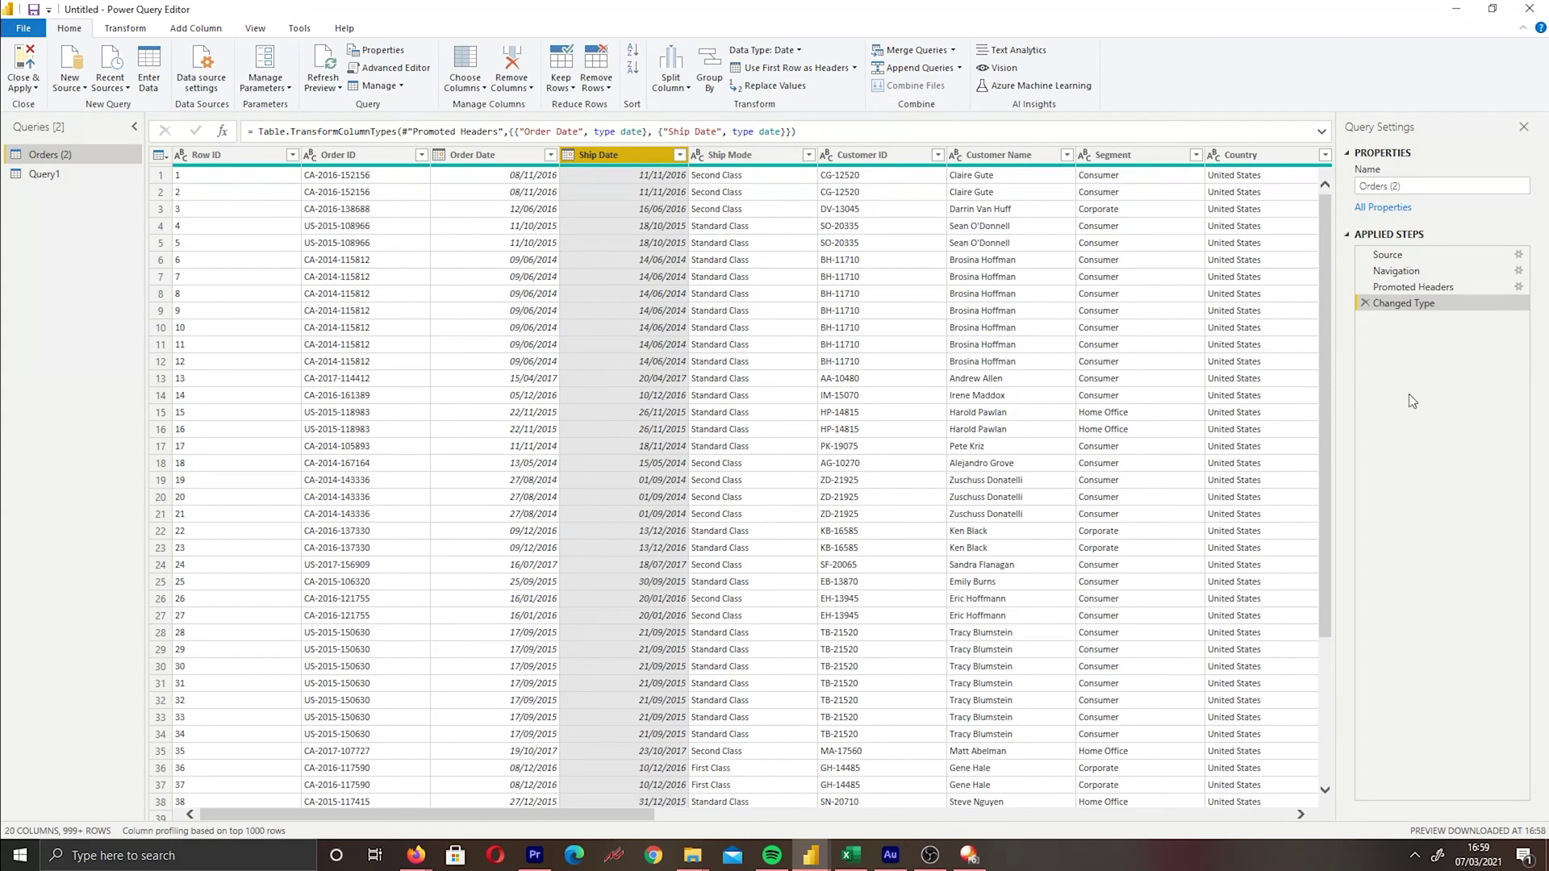
{"action": "left_click", "coordinate": [1387, 254]}
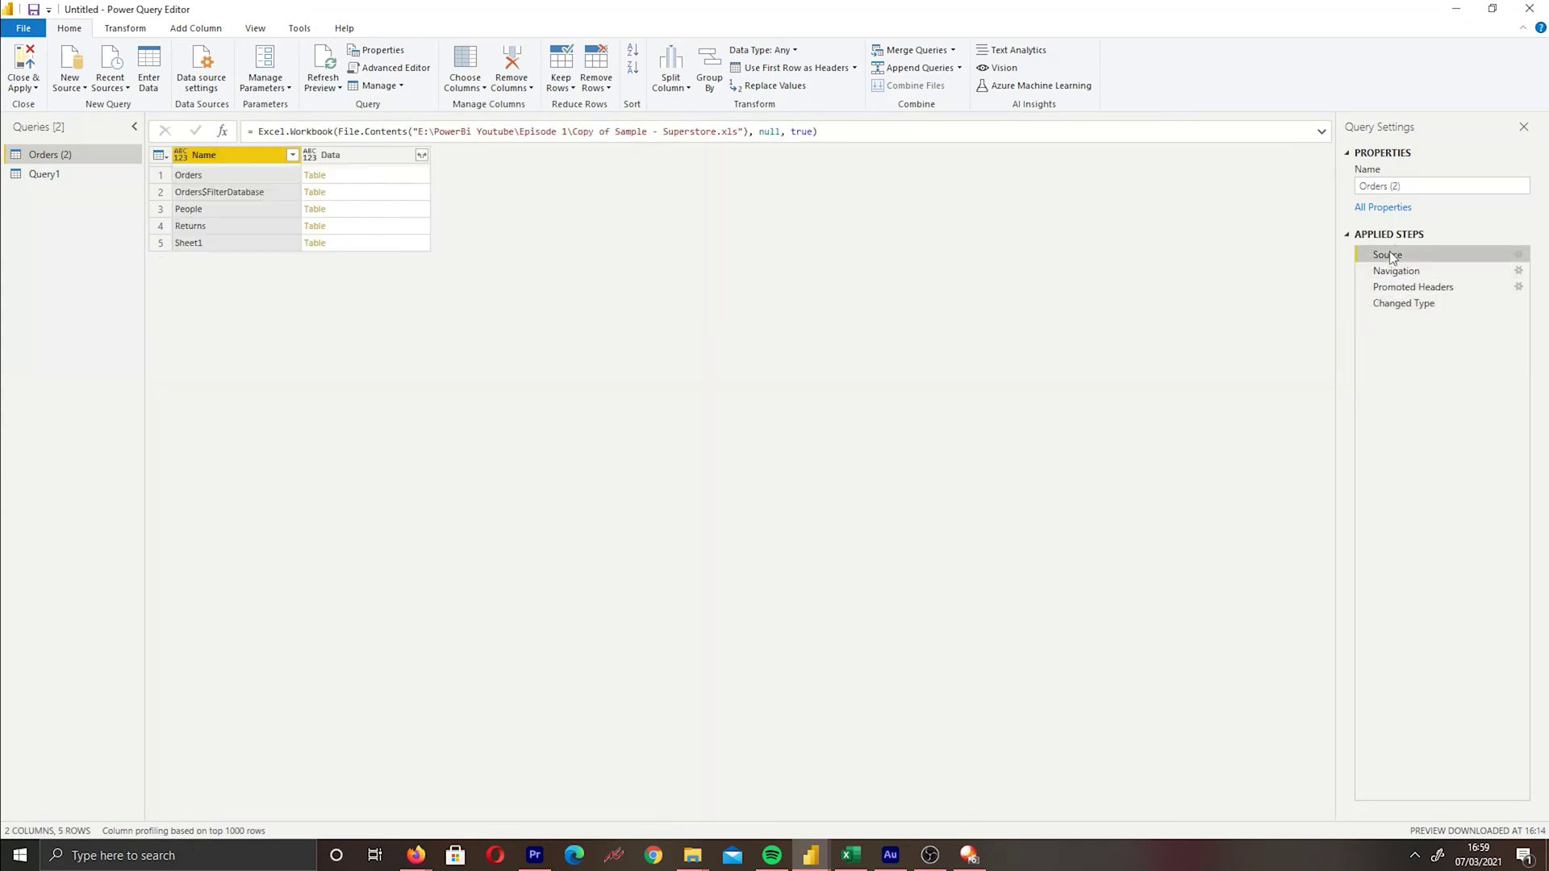
{"action": "left_click", "coordinate": [1400, 305]}
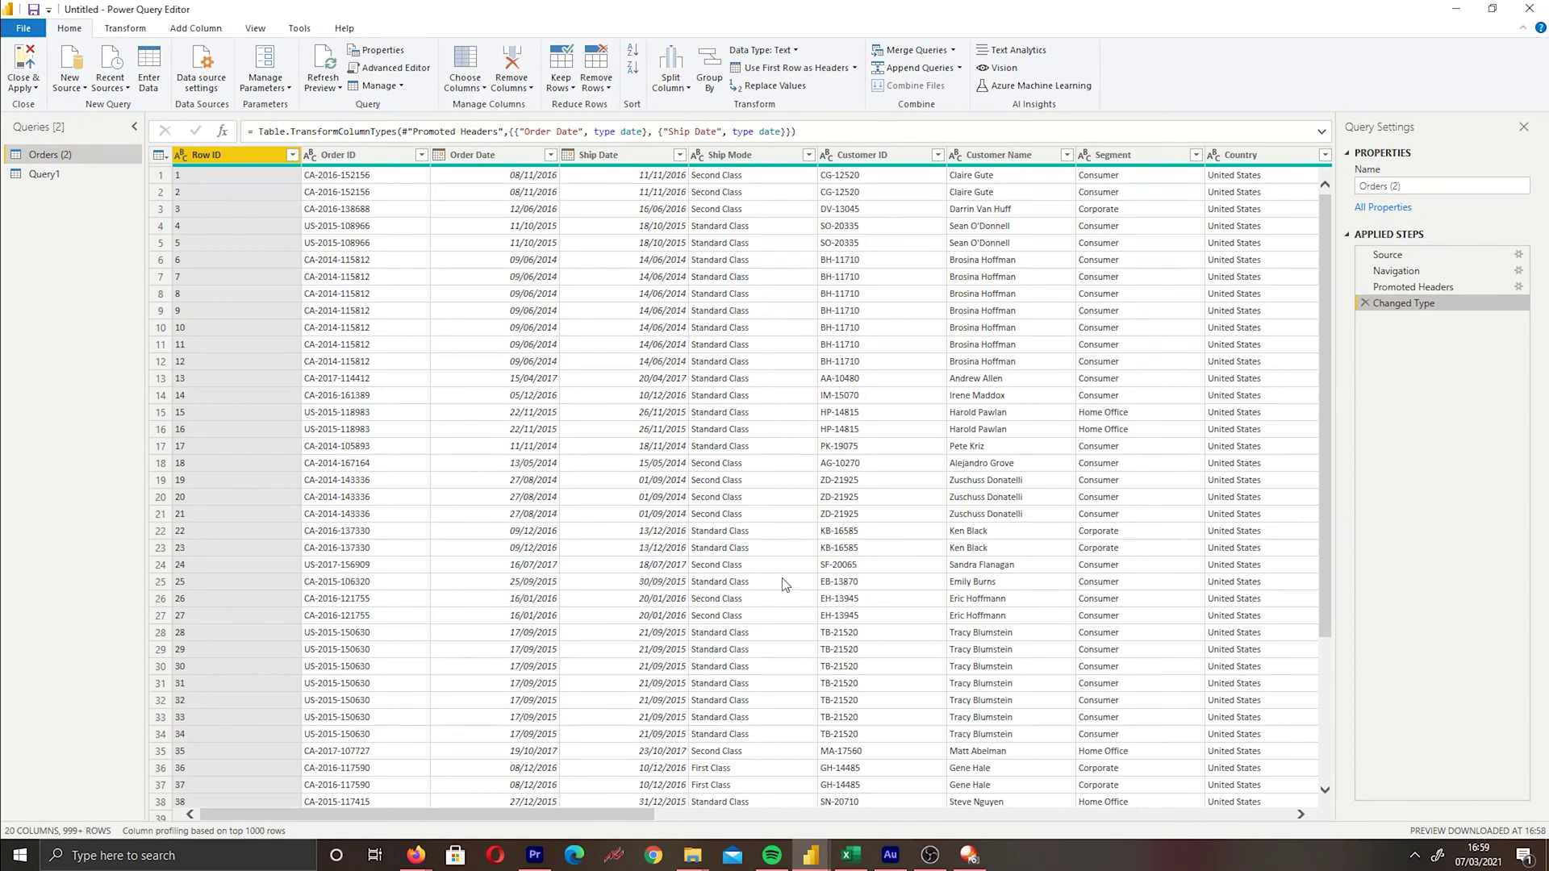
Remove the columns Ship Mode through Postal Code and drag that step above Changed Type
{"action": "left_click_drag", "start_coordinate": [612, 824], "coordinate": [781, 831]}
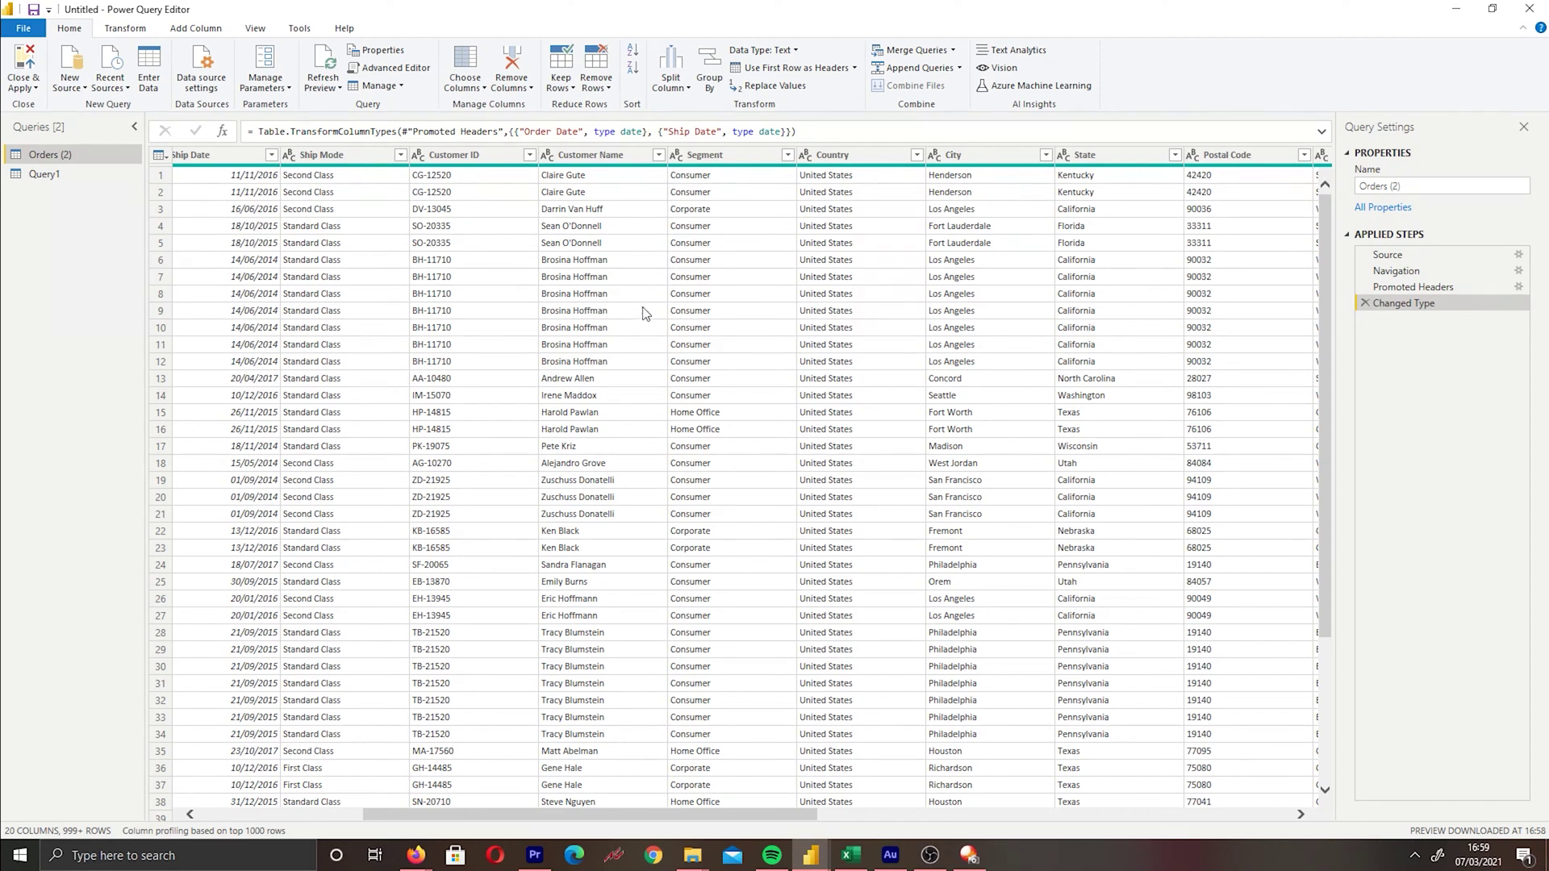
{"action": "left_click", "coordinate": [711, 157]}
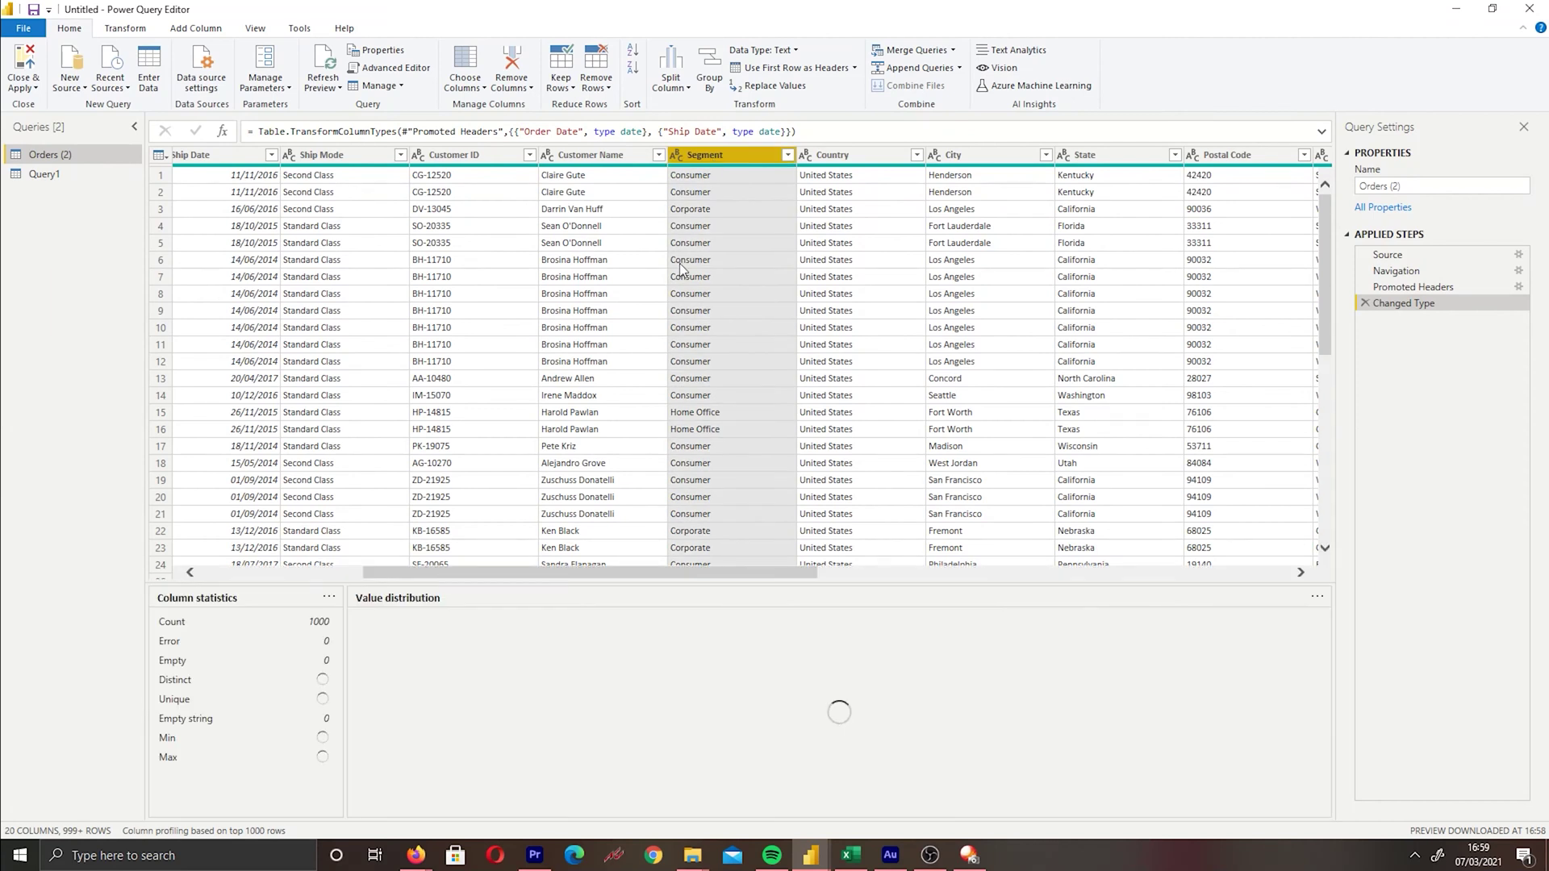
{"action": "left_click", "coordinate": [986, 157], "text": "ctrl"}
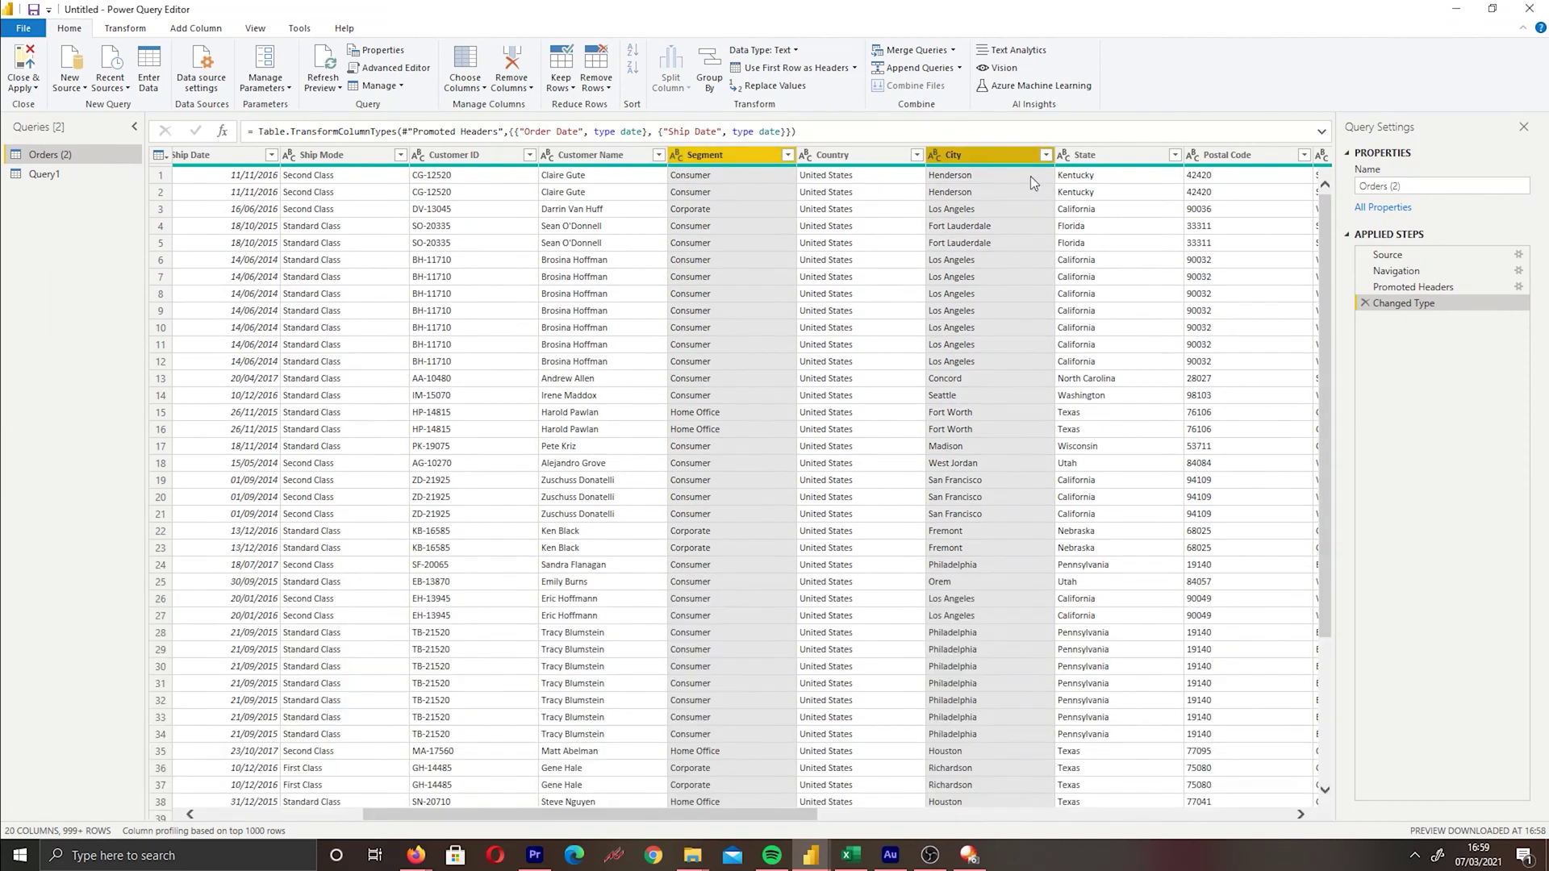
{"action": "left_click", "coordinate": [1244, 157], "text": "ctrl"}
{"action": "left_click", "coordinate": [508, 288]}
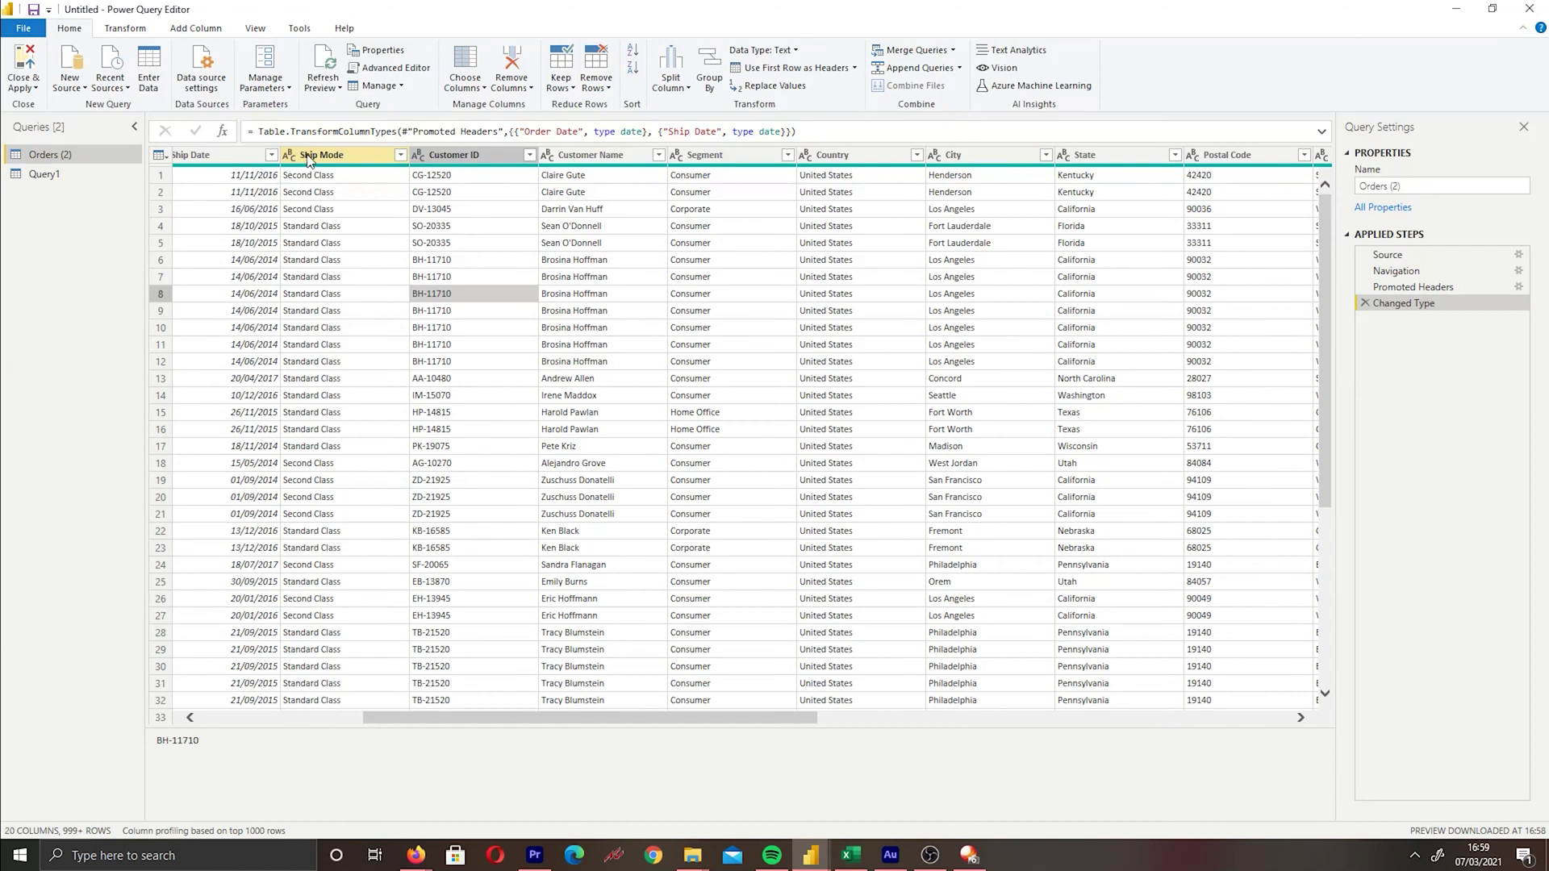
{"action": "left_click", "coordinate": [339, 155]}
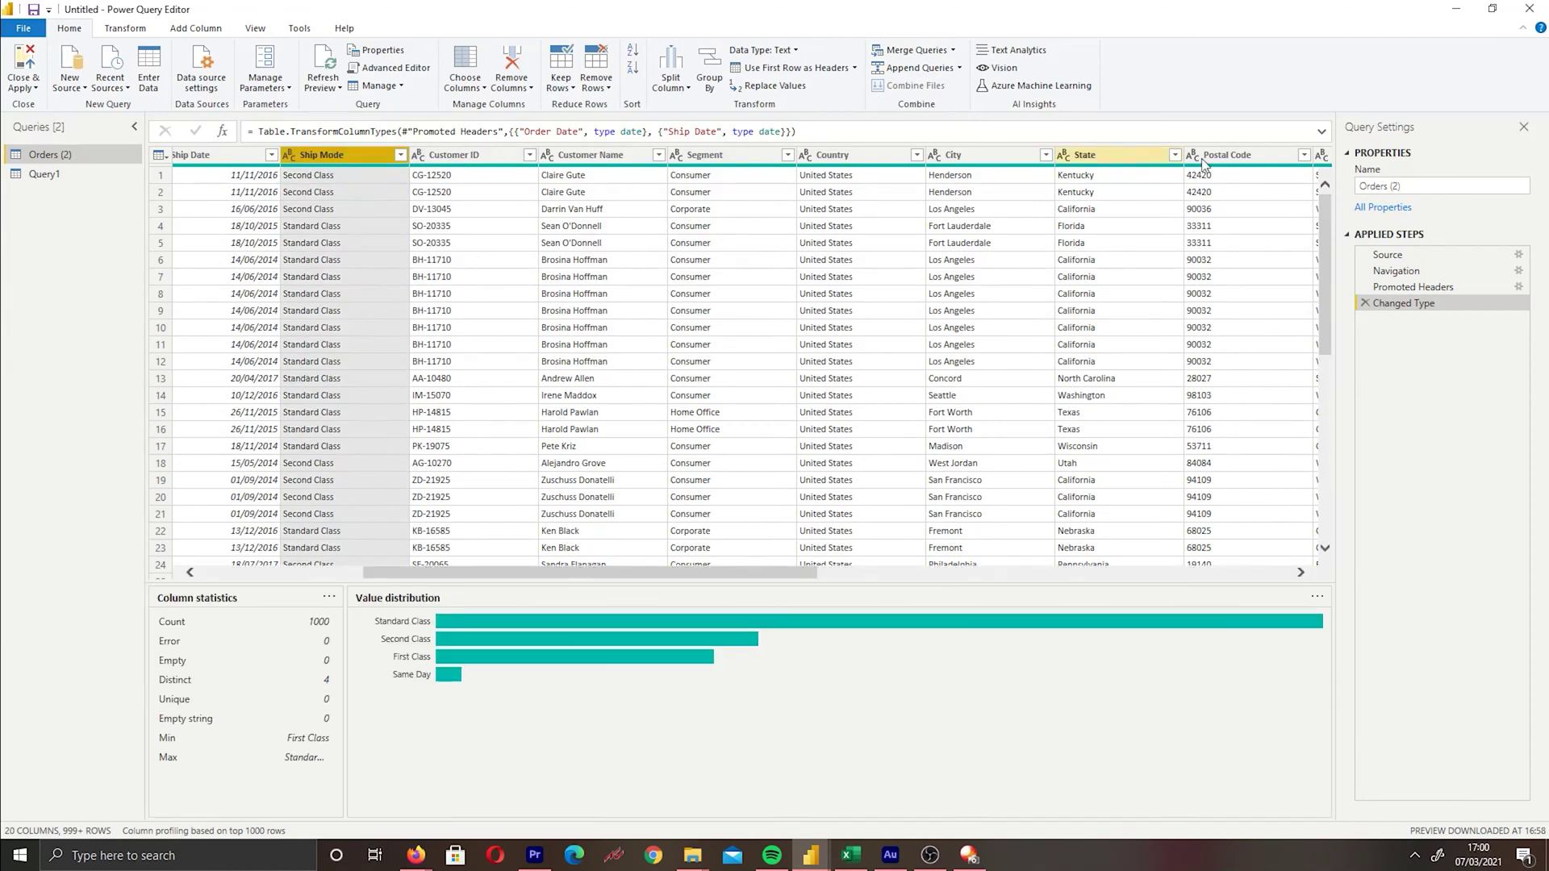
{"action": "left_click", "coordinate": [1243, 157], "text": "shift"}
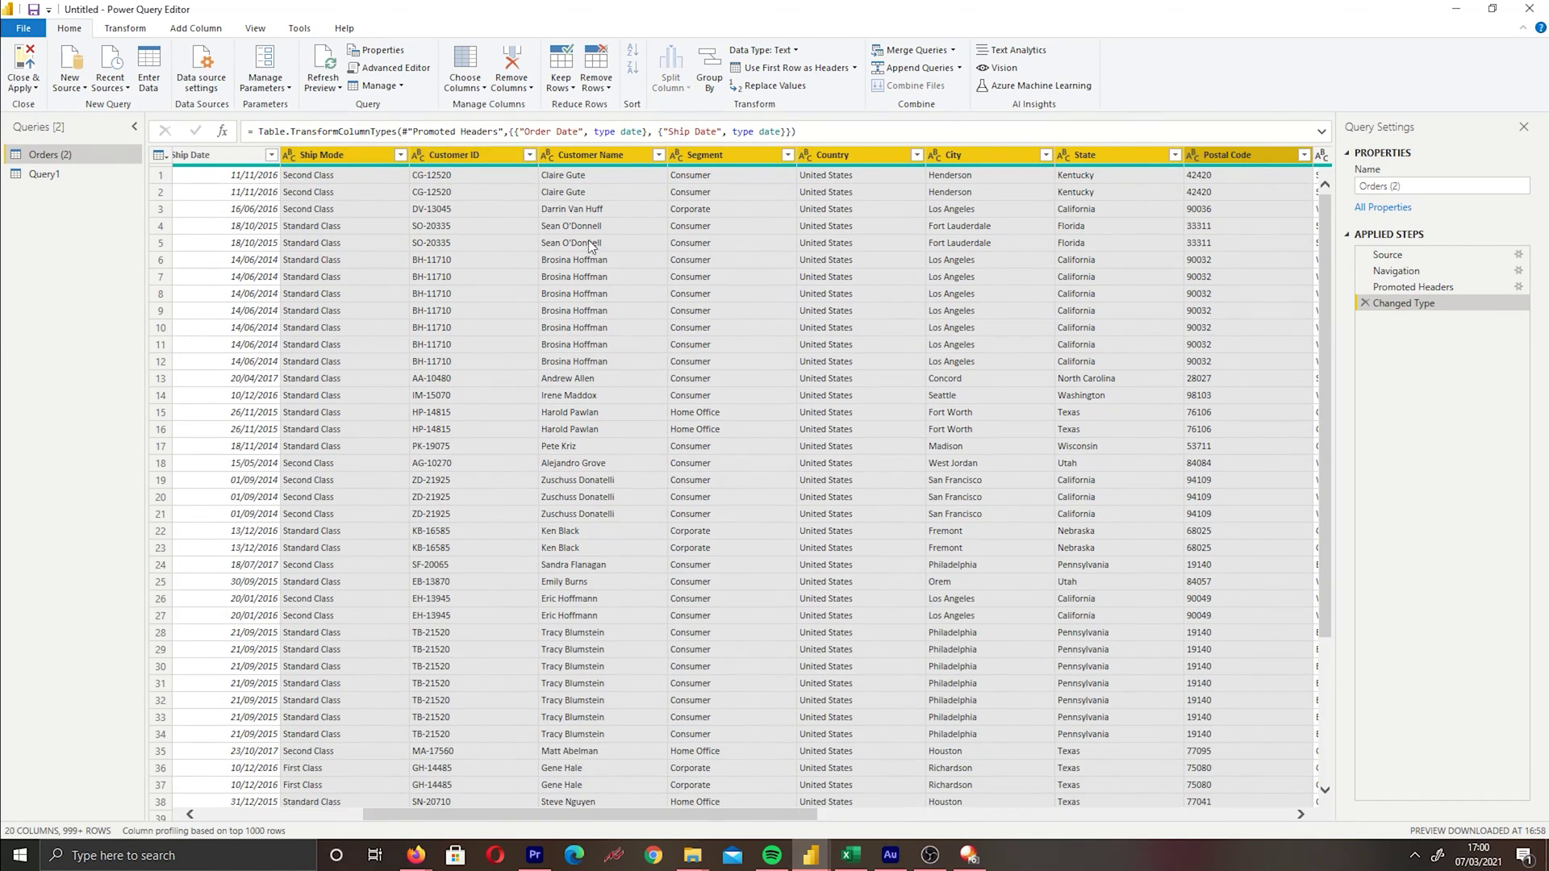
{"action": "right_click", "coordinate": [580, 150]}
{"action": "left_click", "coordinate": [613, 183]}
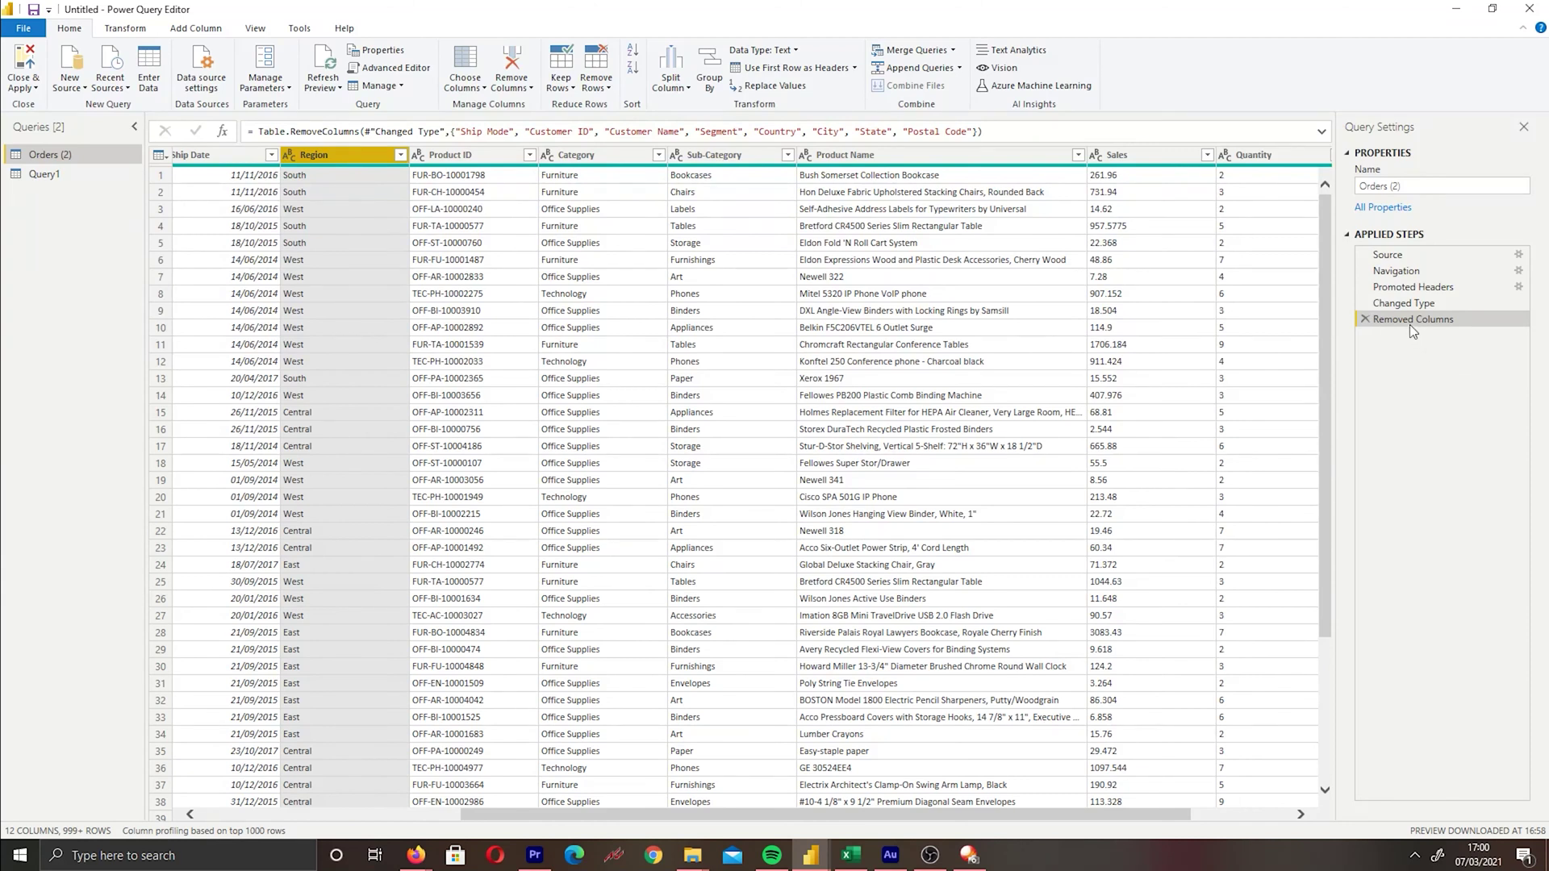
{"action": "left_click_drag", "start_coordinate": [1410, 323], "coordinate": [1408, 313]}
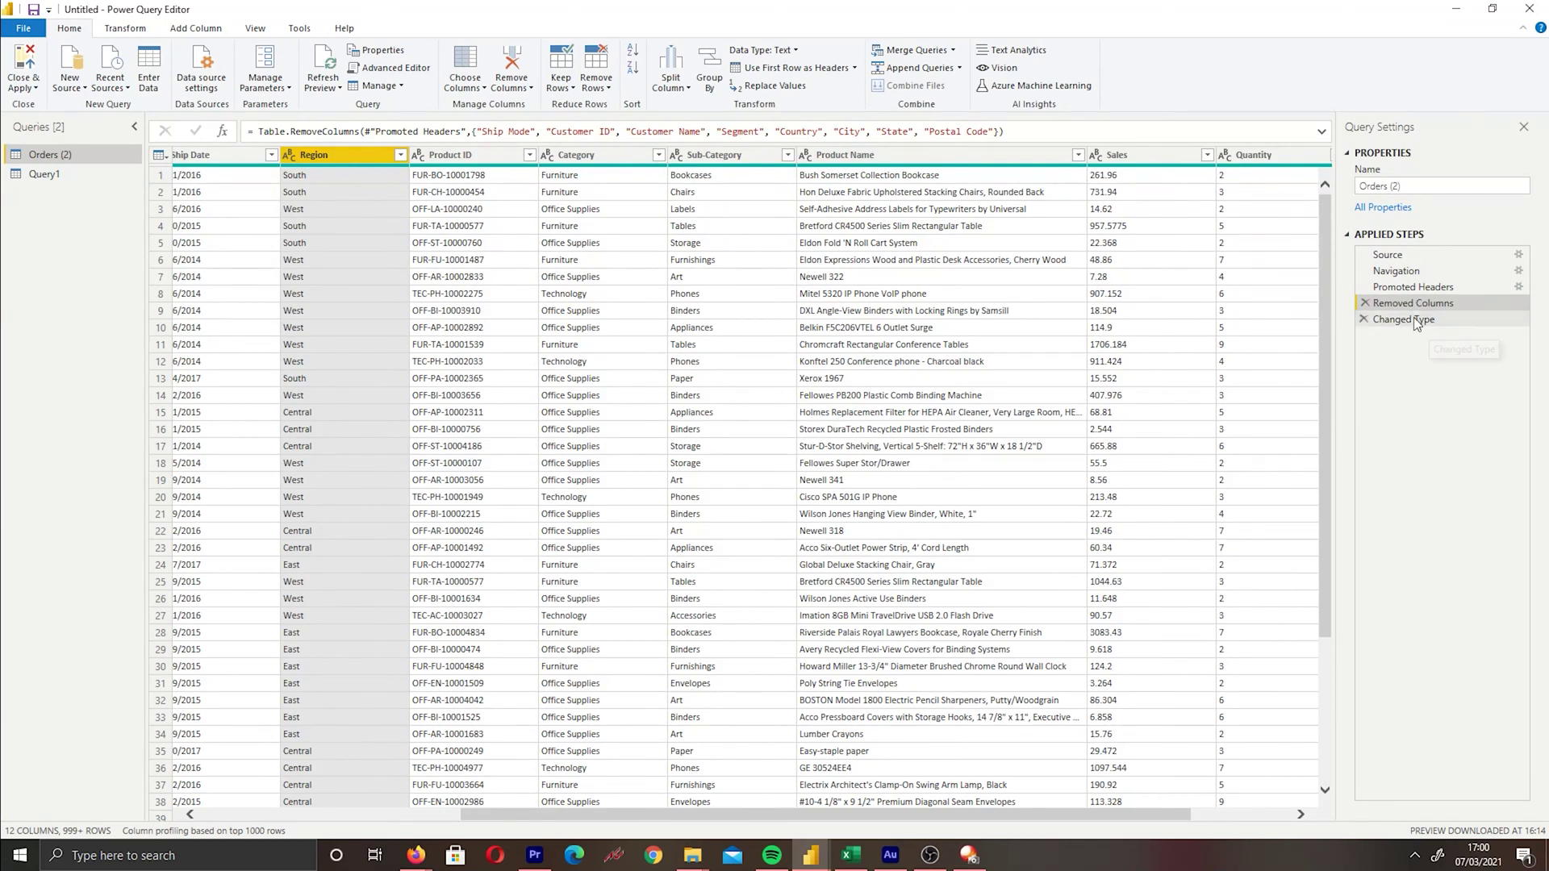
Check the Changed Type step, delete it, and restore it with Ctrl+Z
{"action": "left_click_drag", "start_coordinate": [587, 812], "coordinate": [323, 813]}
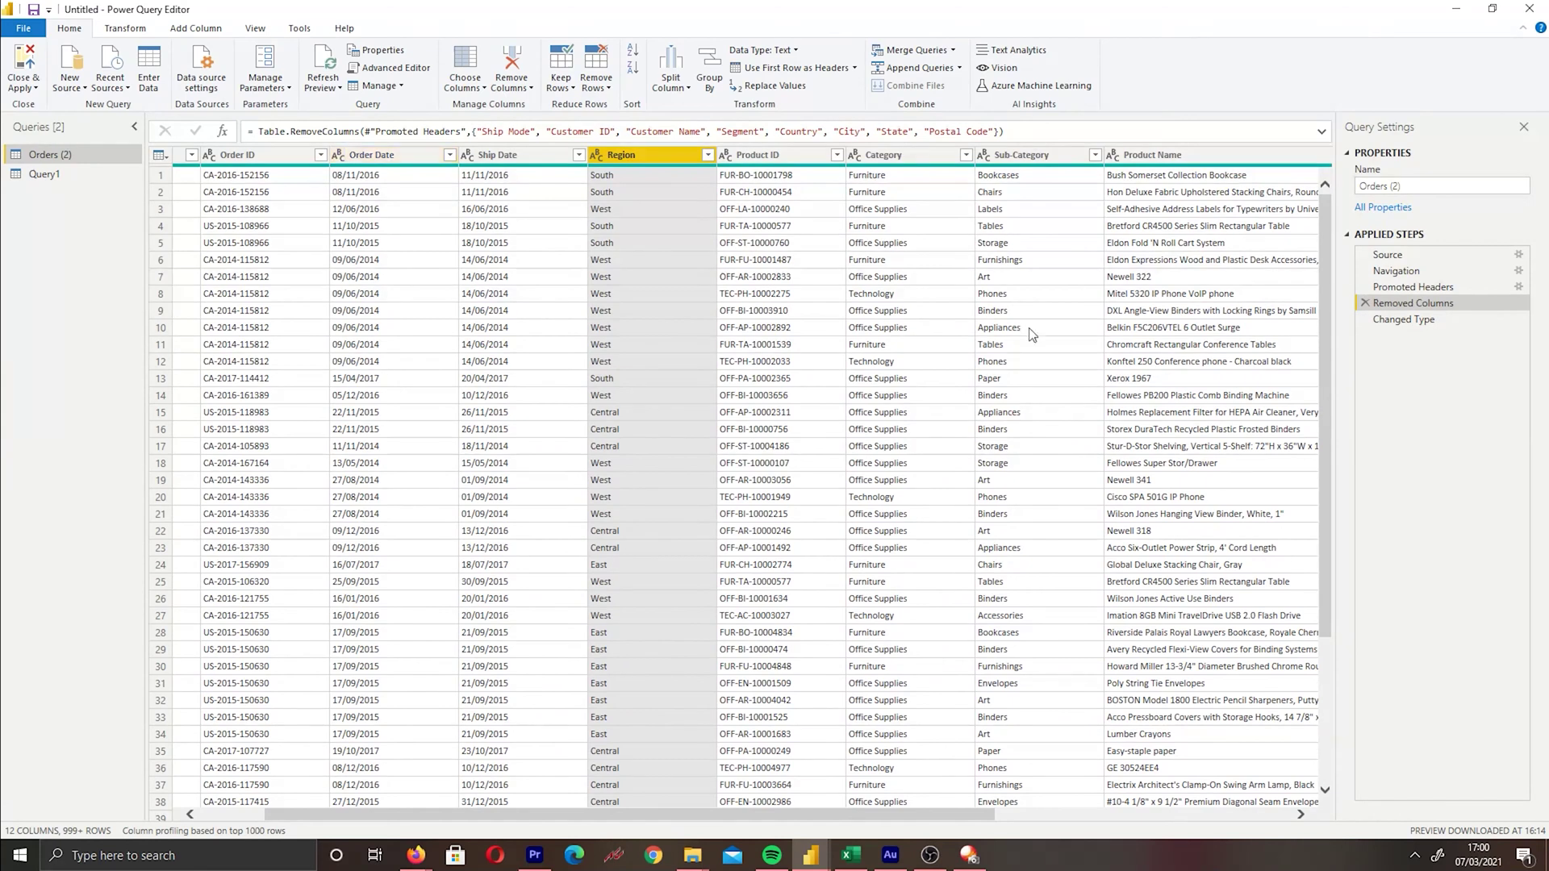
{"action": "left_click", "coordinate": [1415, 321]}
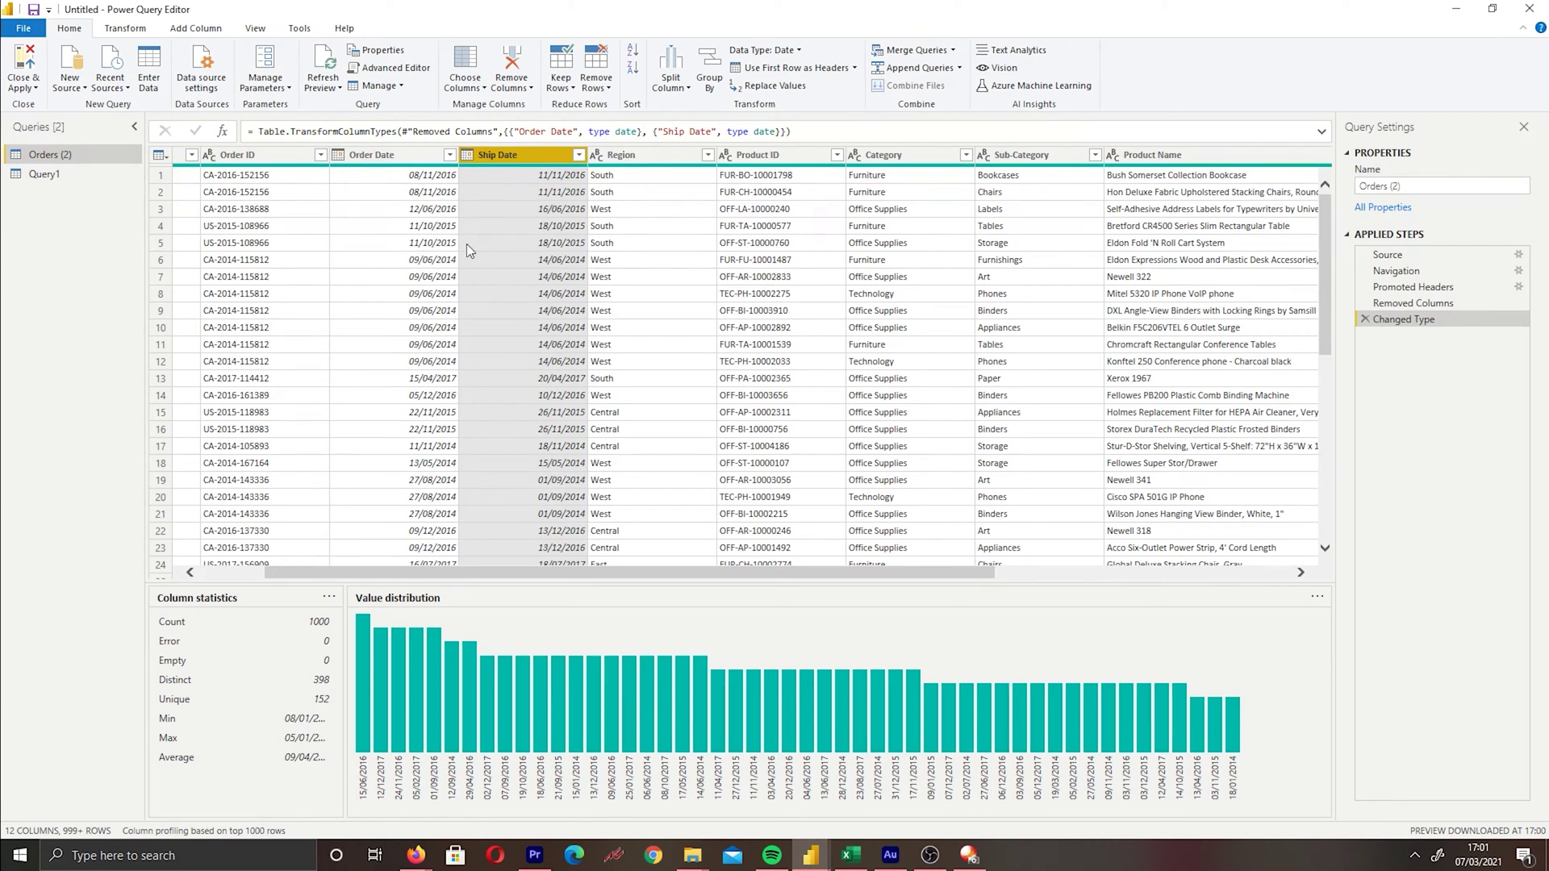
{"action": "left_click", "coordinate": [1364, 319]}
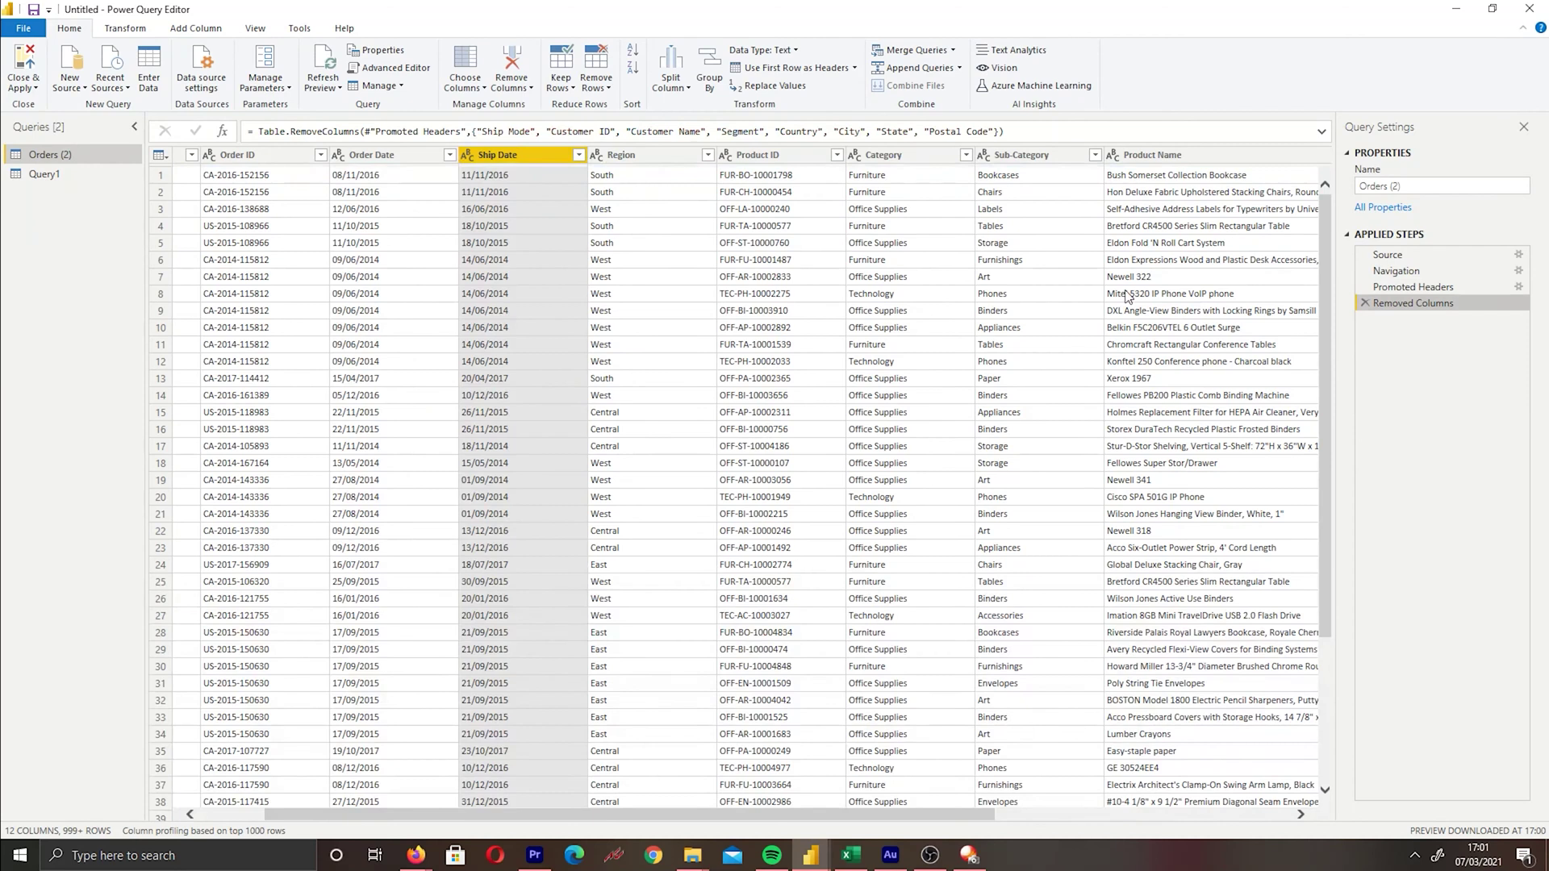
{"action": "key", "text": "ctrl+z"}
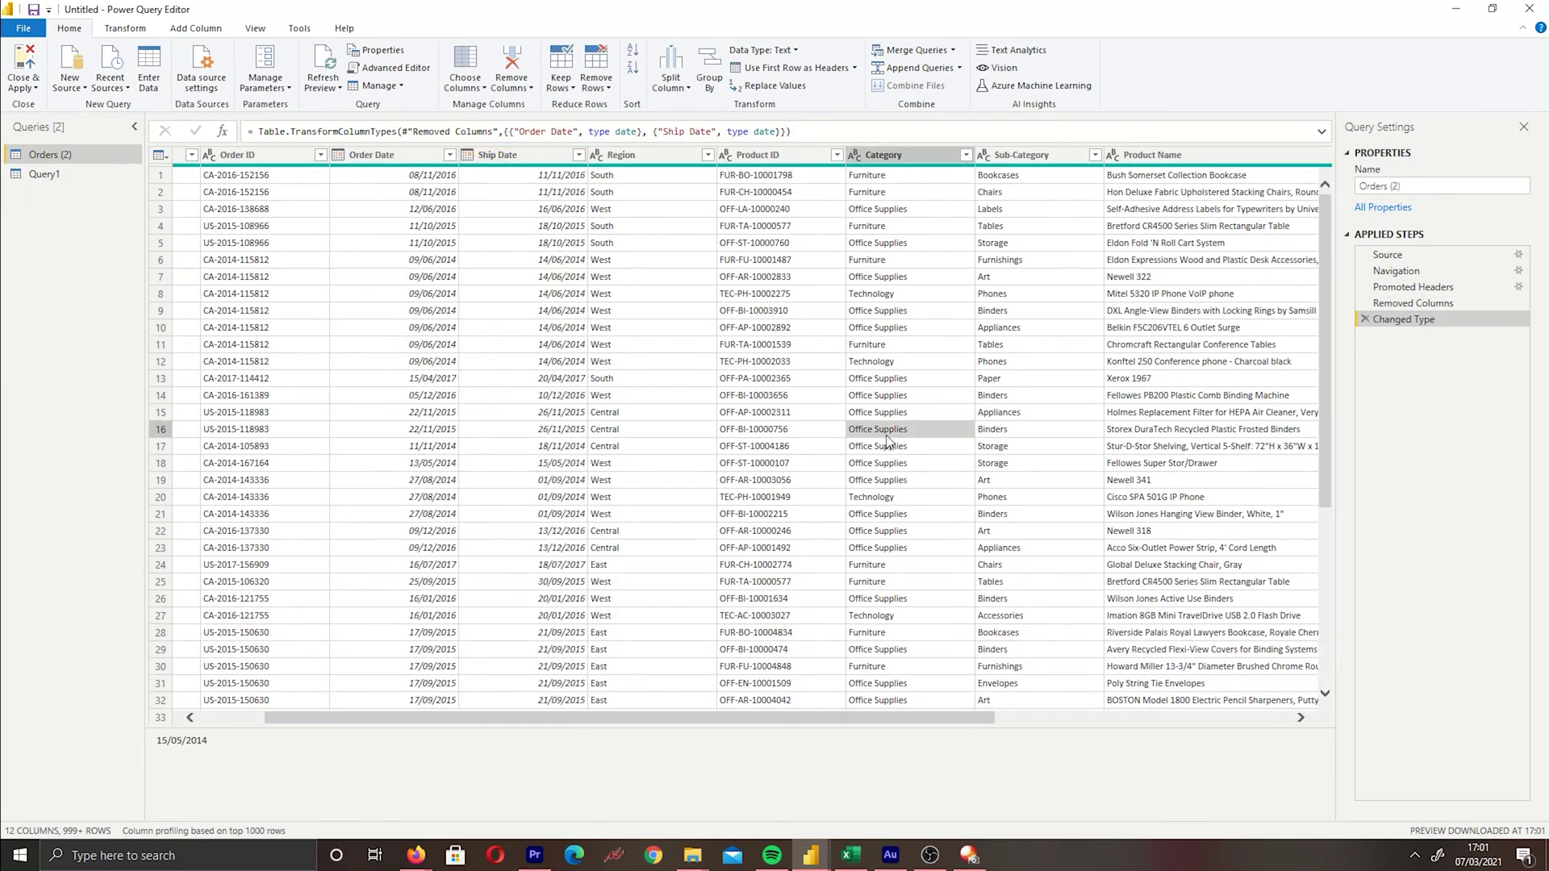
Select the Ship Date, Region, Product ID and Category columns and bring up their actions
{"action": "left_click", "coordinate": [556, 154]}
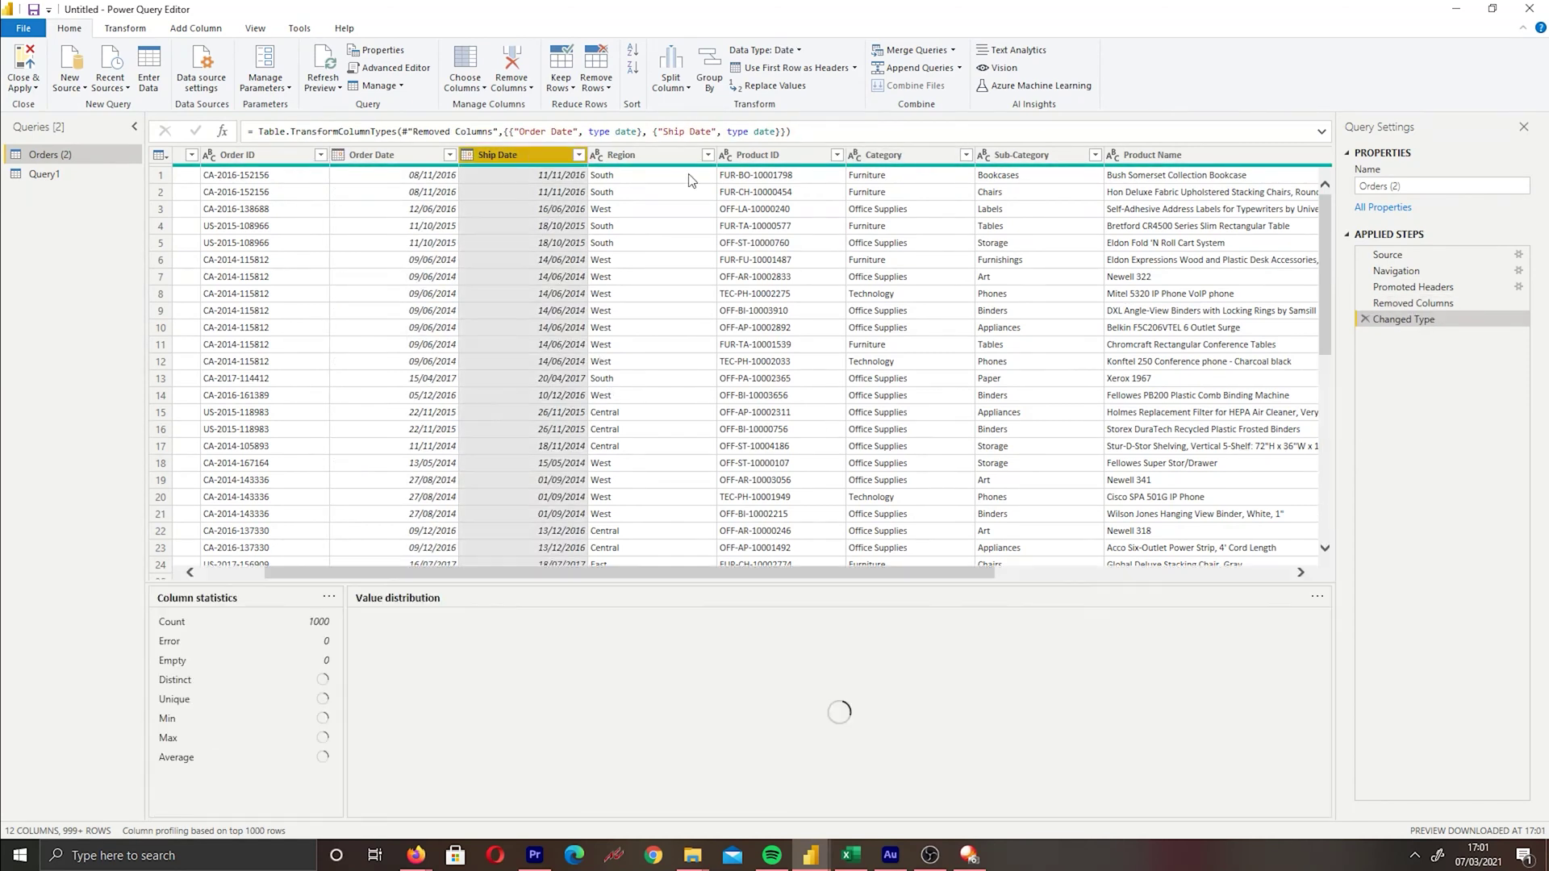
{"action": "left_click", "coordinate": [648, 155], "text": "shift"}
{"action": "left_click", "coordinate": [729, 157], "text": "shift"}
{"action": "right_click", "coordinate": [729, 157]}
{"action": "left_click", "coordinate": [960, 161], "text": "shift"}
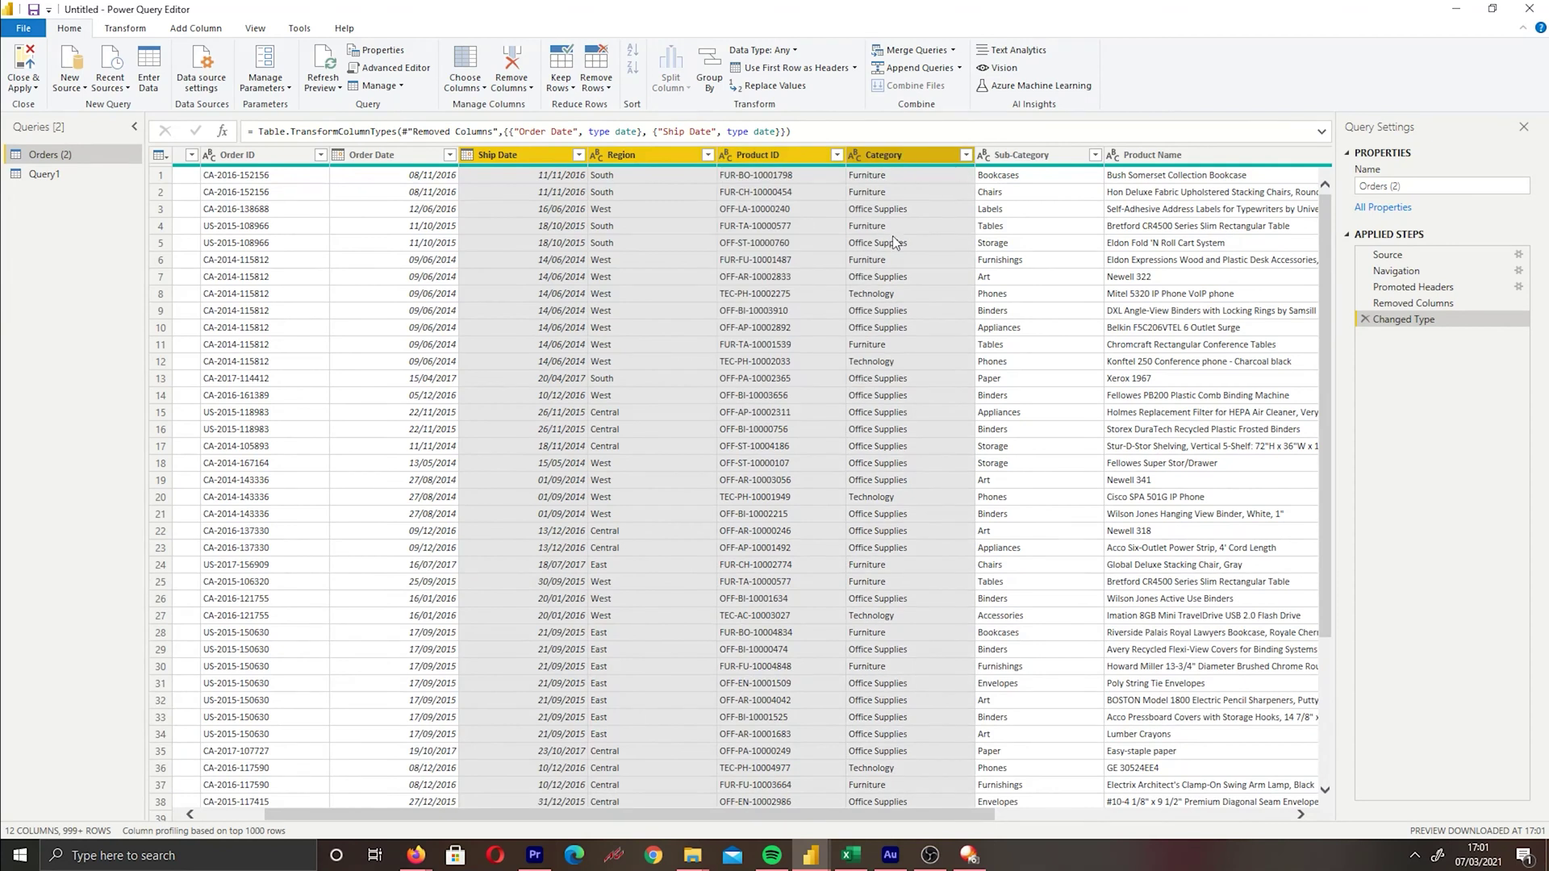
{"action": "right_click", "coordinate": [658, 308]}
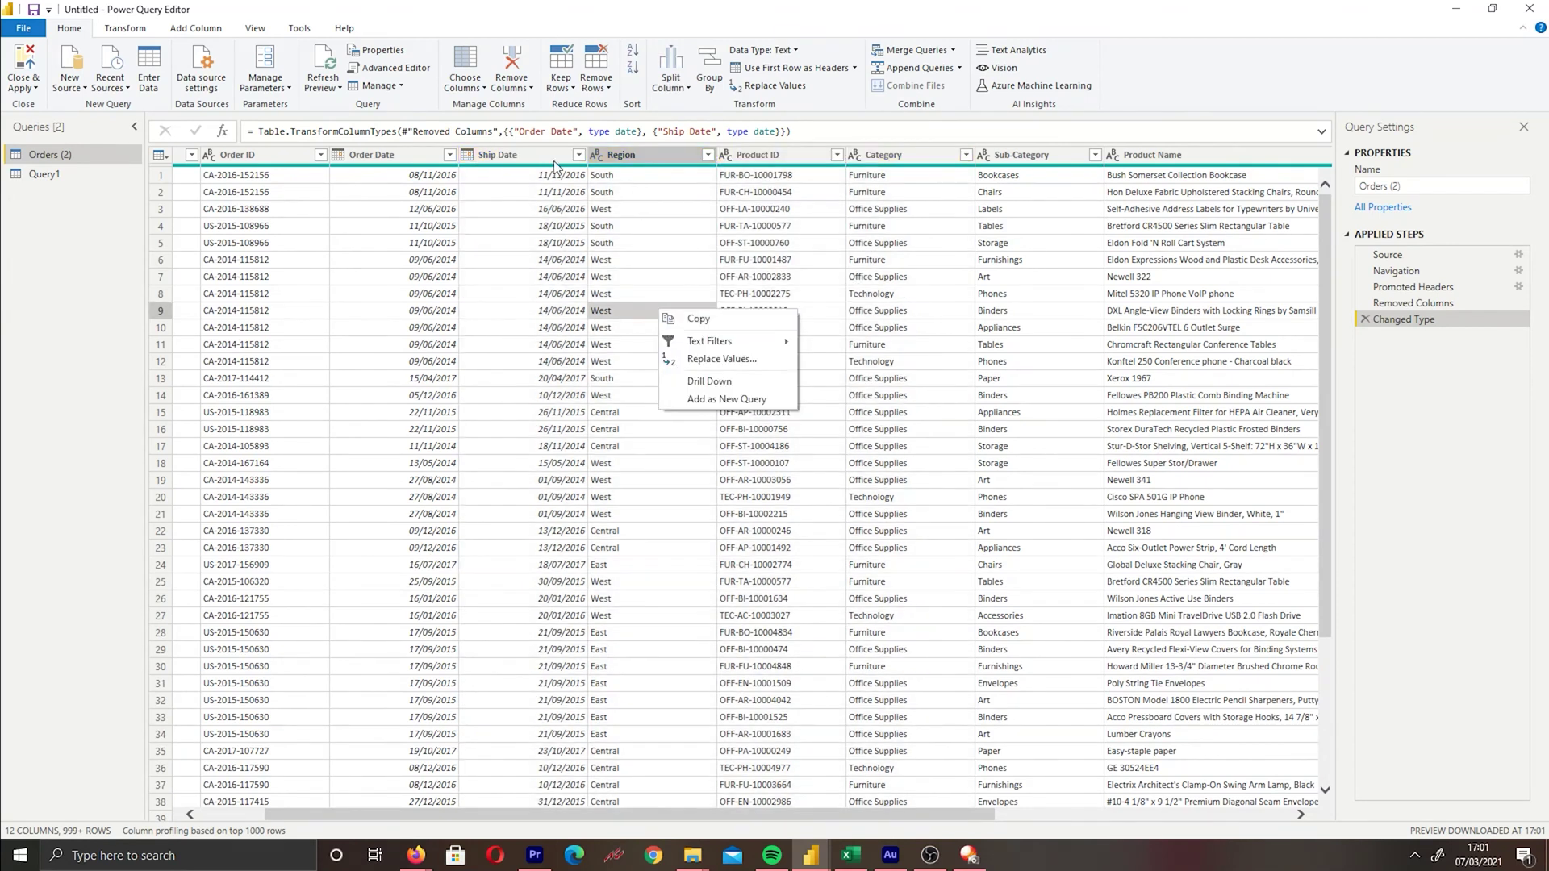
Keep only the selected Ship Date, Region, Product ID and Category columns
{"action": "left_click", "coordinate": [544, 156]}
{"action": "left_click", "coordinate": [643, 159], "text": "shift"}
{"action": "left_click", "coordinate": [768, 153], "text": "shift"}
{"action": "left_click", "coordinate": [891, 157], "text": "shift"}
{"action": "right_click", "coordinate": [756, 156]}
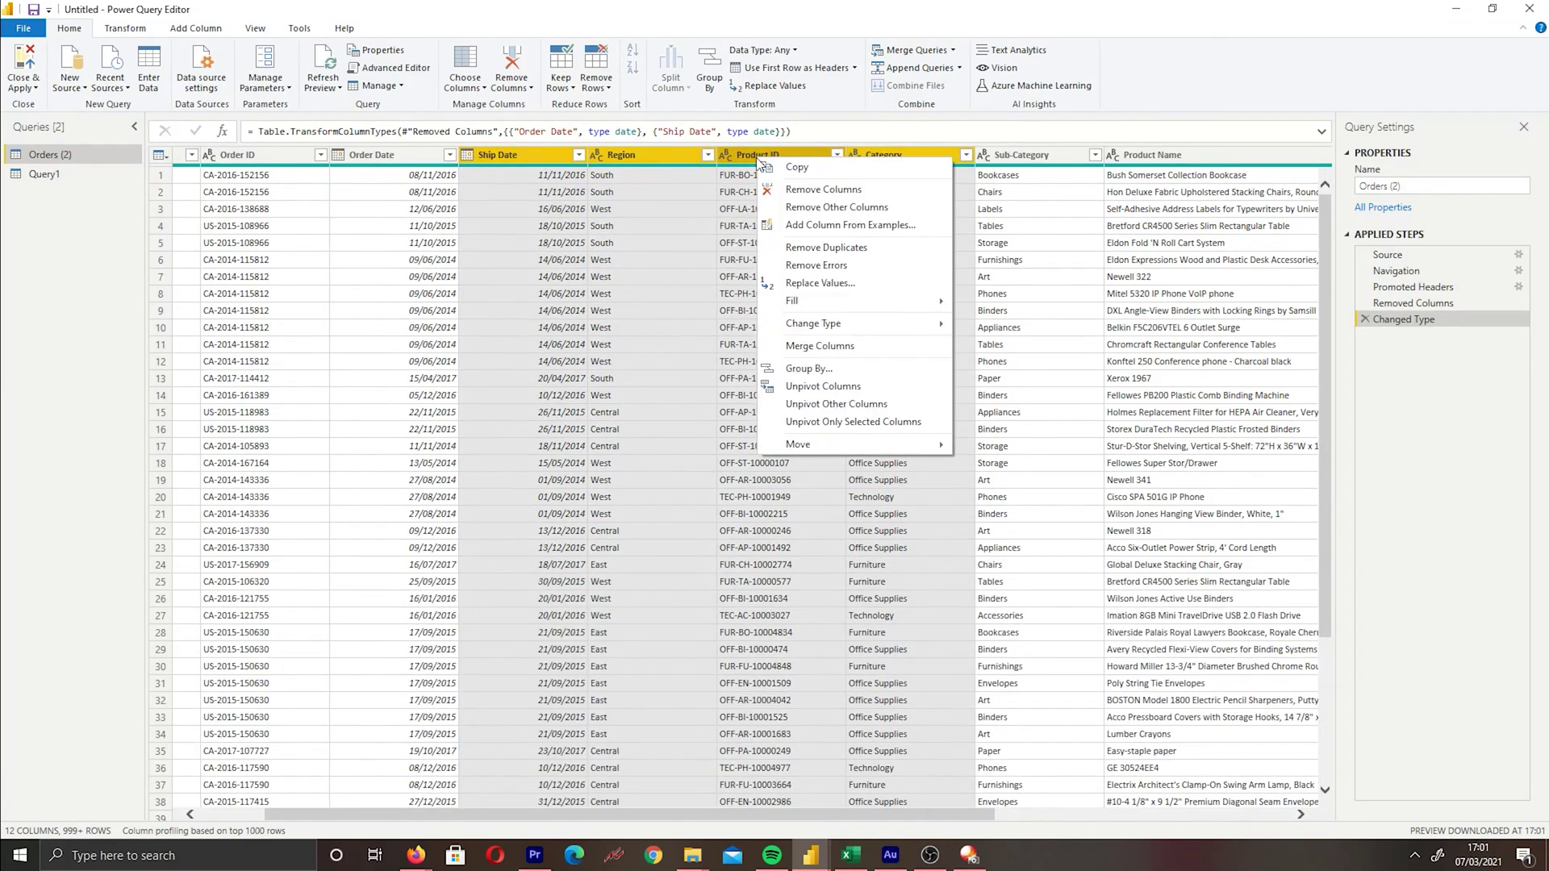
{"action": "left_click", "coordinate": [816, 212]}
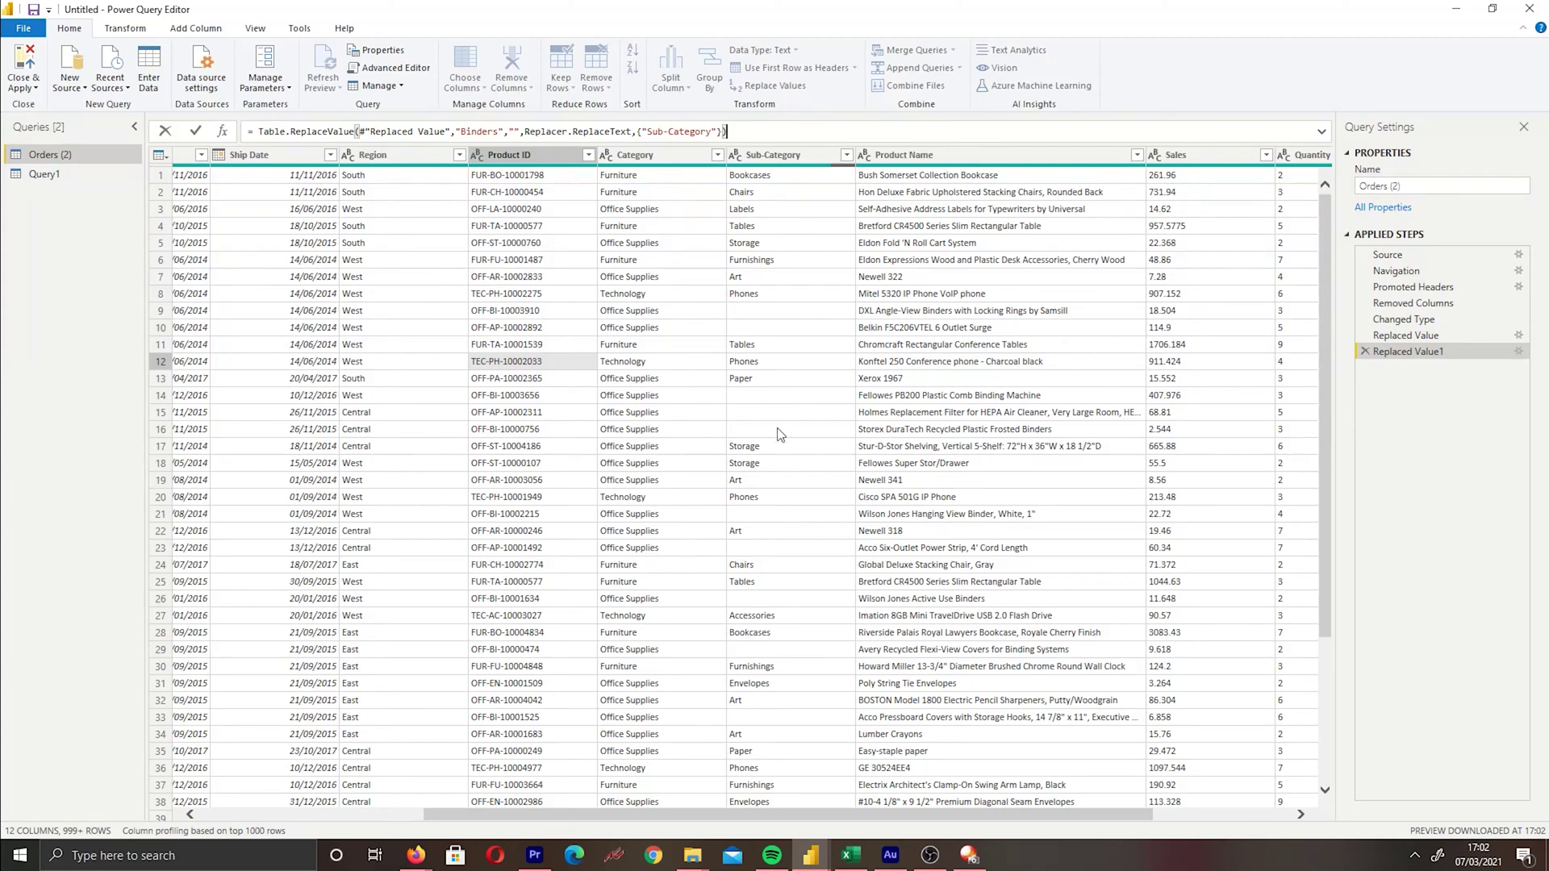
Inspect the blank Sub-Category value in row 9 and start Replace Values on it
{"action": "left_click", "coordinate": [788, 156]}
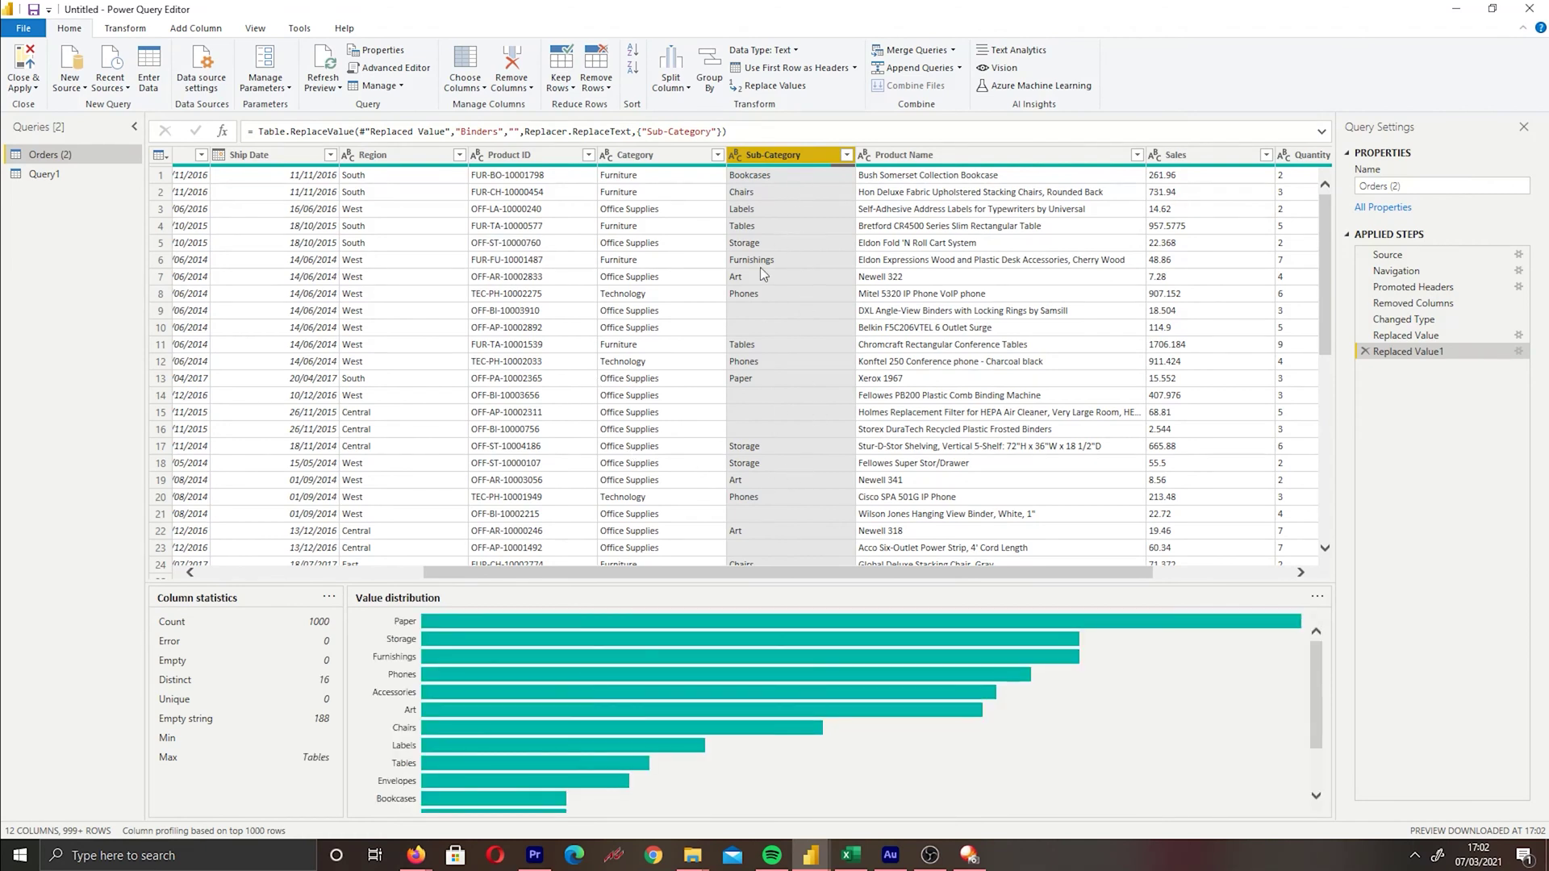
{"action": "mouse_move", "coordinate": [839, 165]}
{"action": "left_click", "coordinate": [652, 310]}
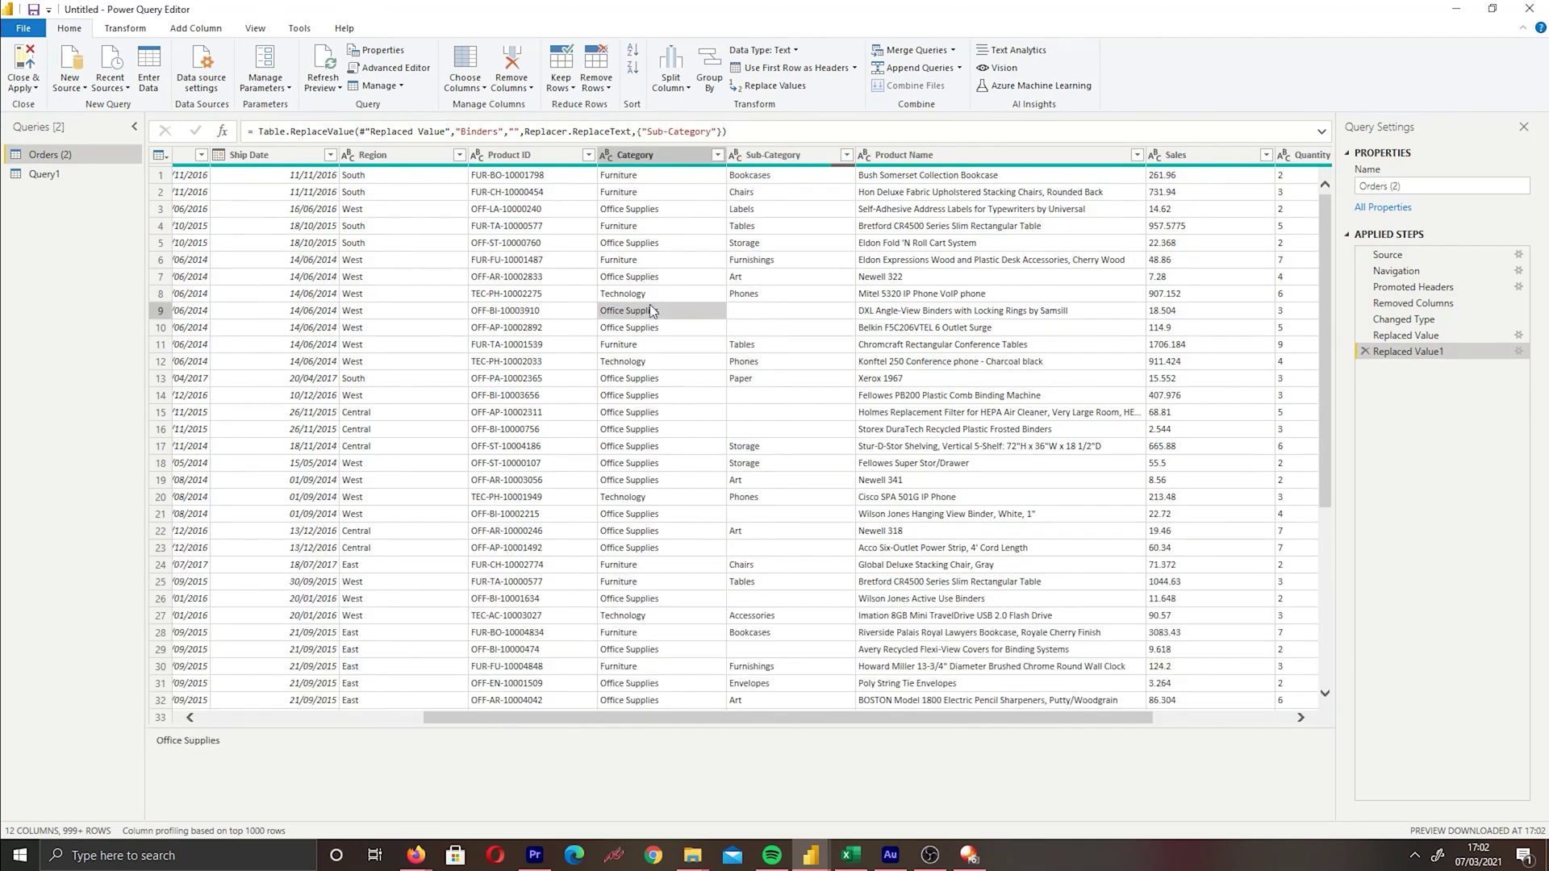
{"action": "left_click", "coordinate": [771, 313]}
{"action": "right_click", "coordinate": [771, 313]}
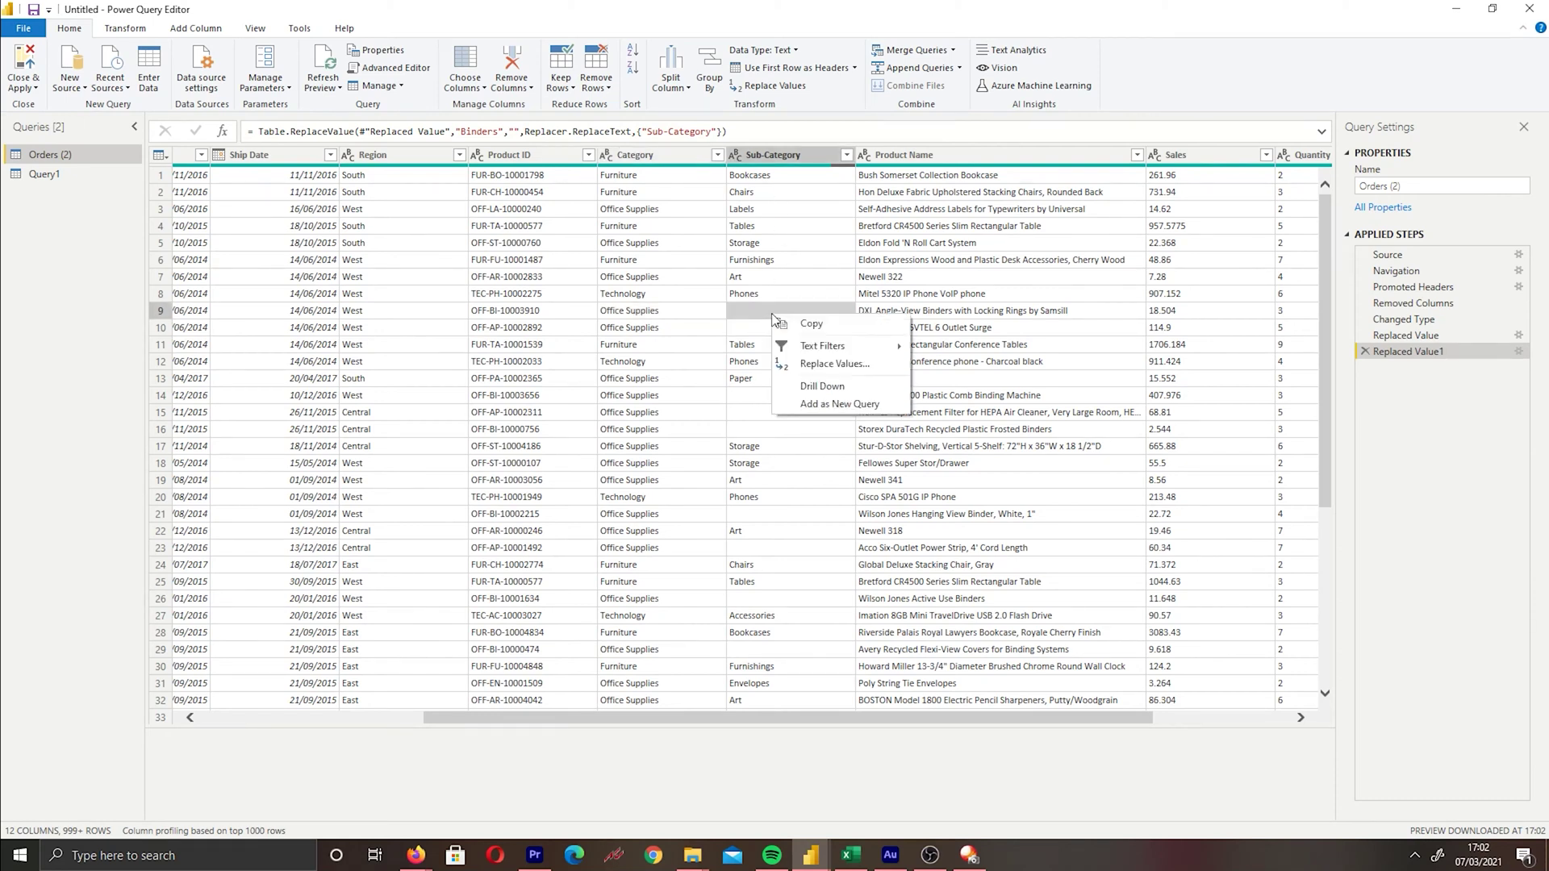
{"action": "left_click", "coordinate": [742, 314]}
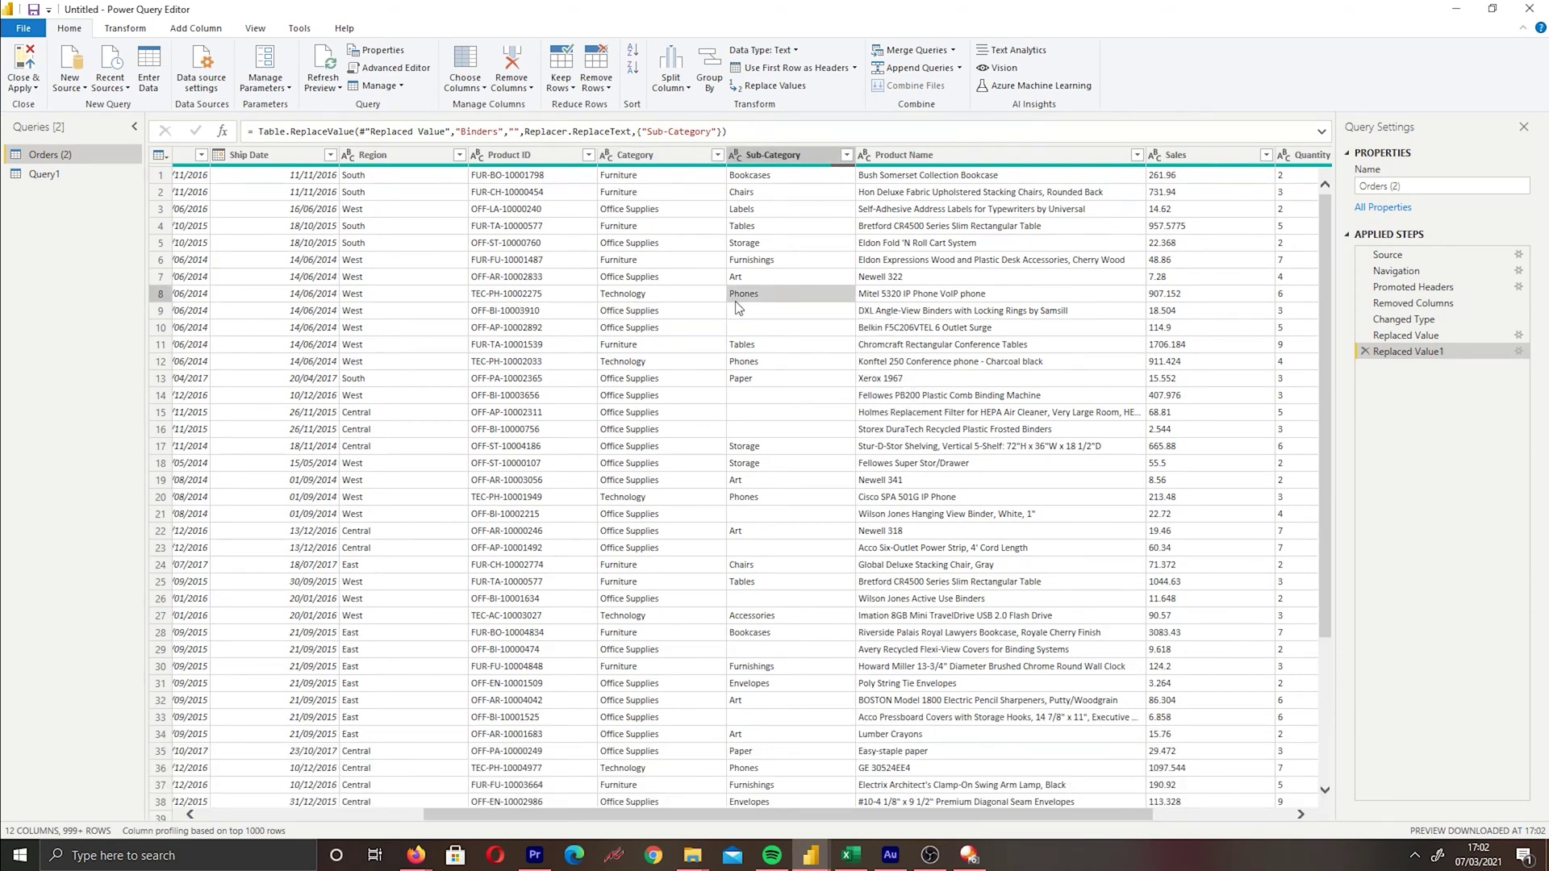
{"action": "right_click", "coordinate": [742, 317]}
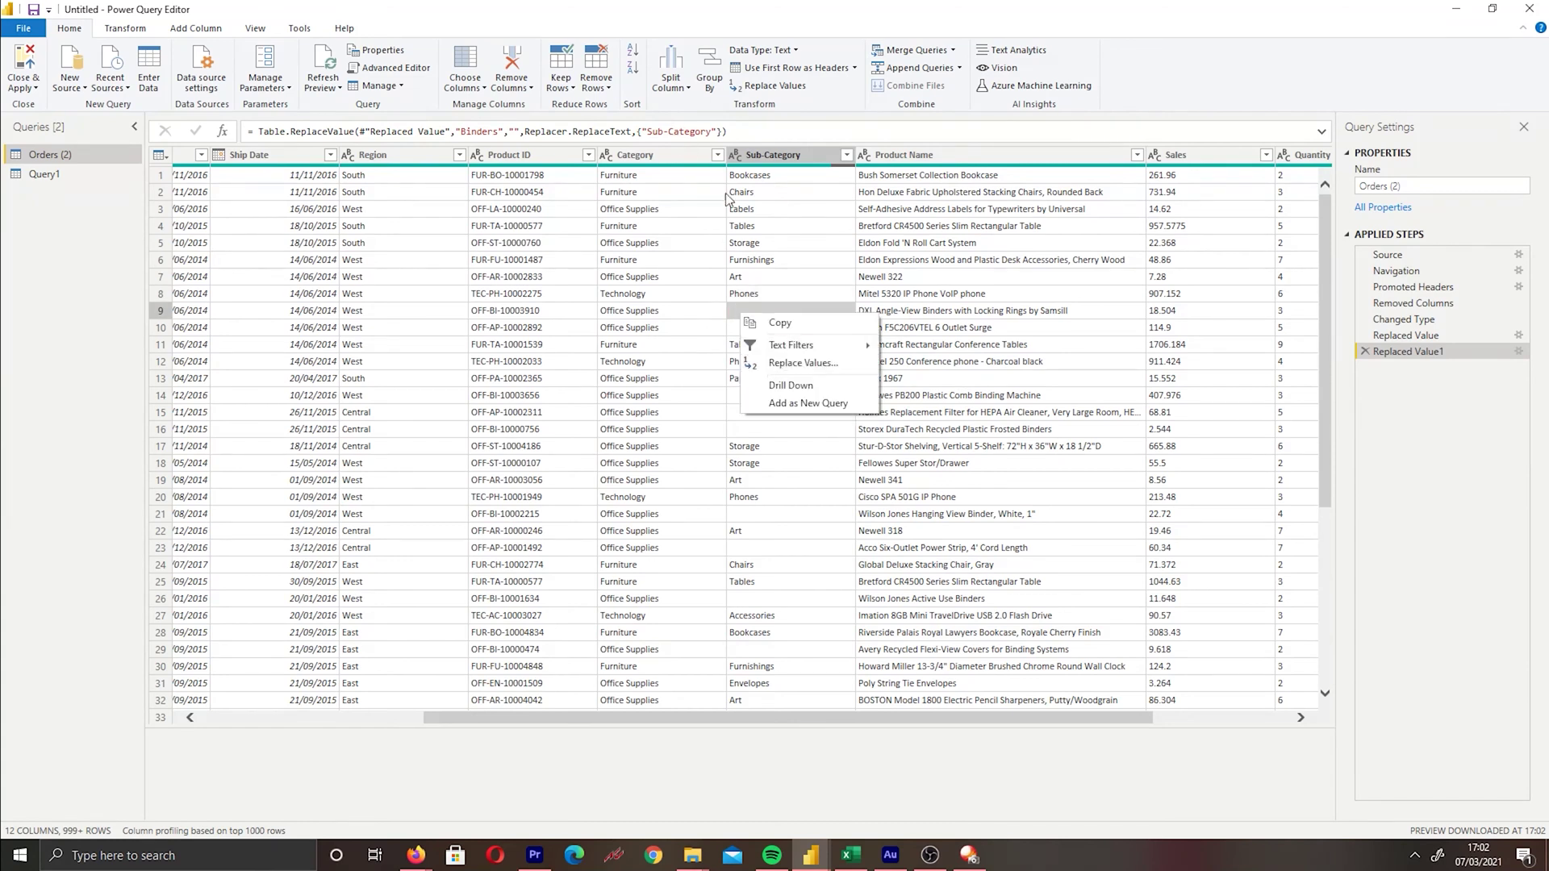
{"action": "left_click", "coordinate": [722, 300]}
{"action": "left_click", "coordinate": [758, 311]}
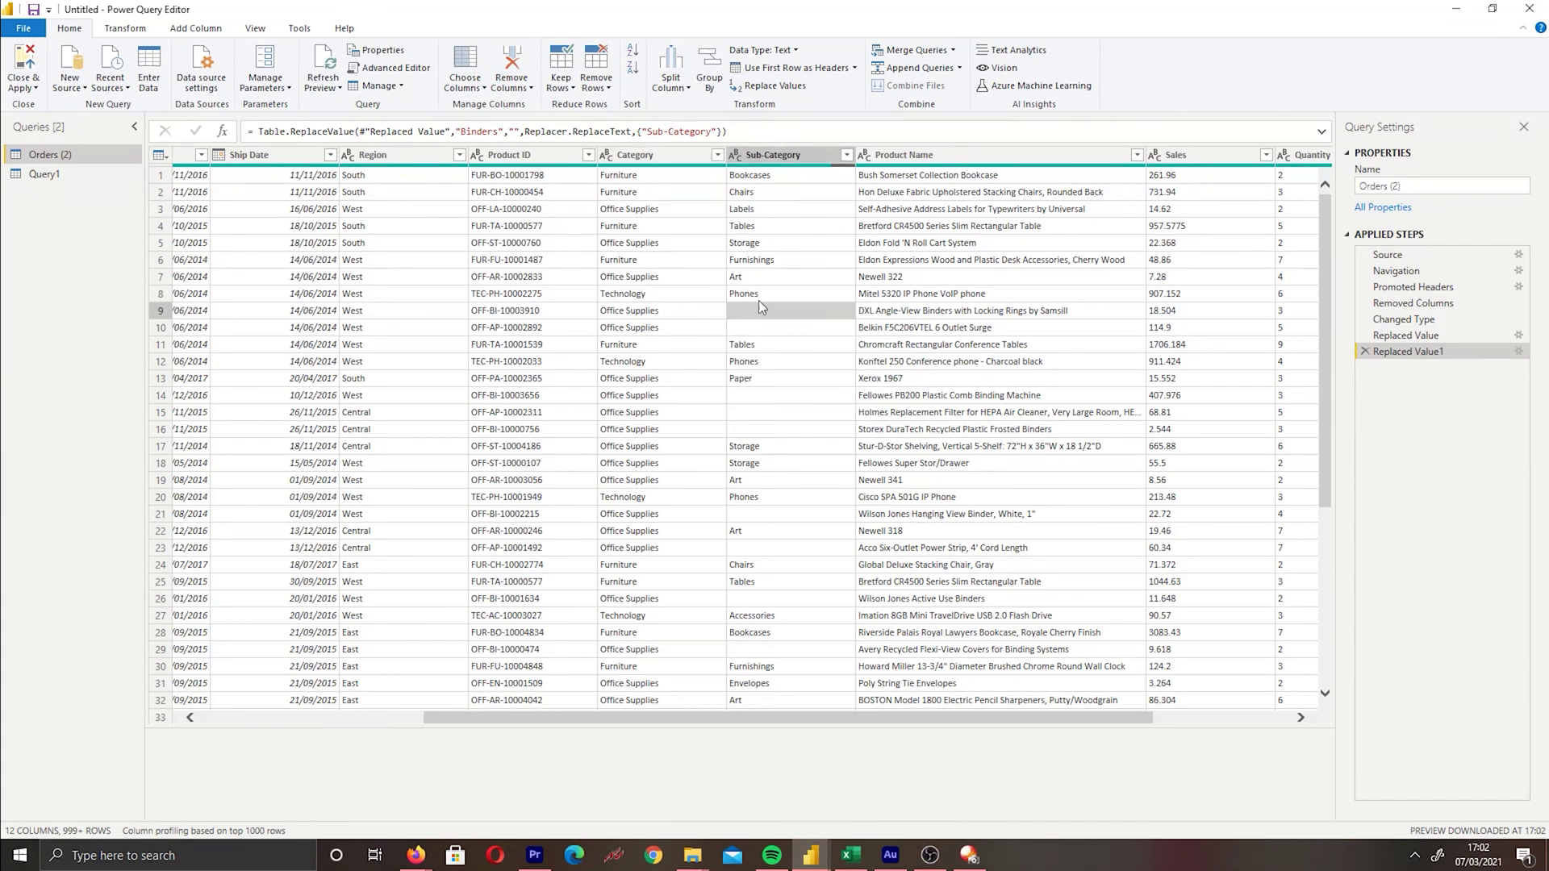
{"action": "left_click", "coordinate": [769, 86]}
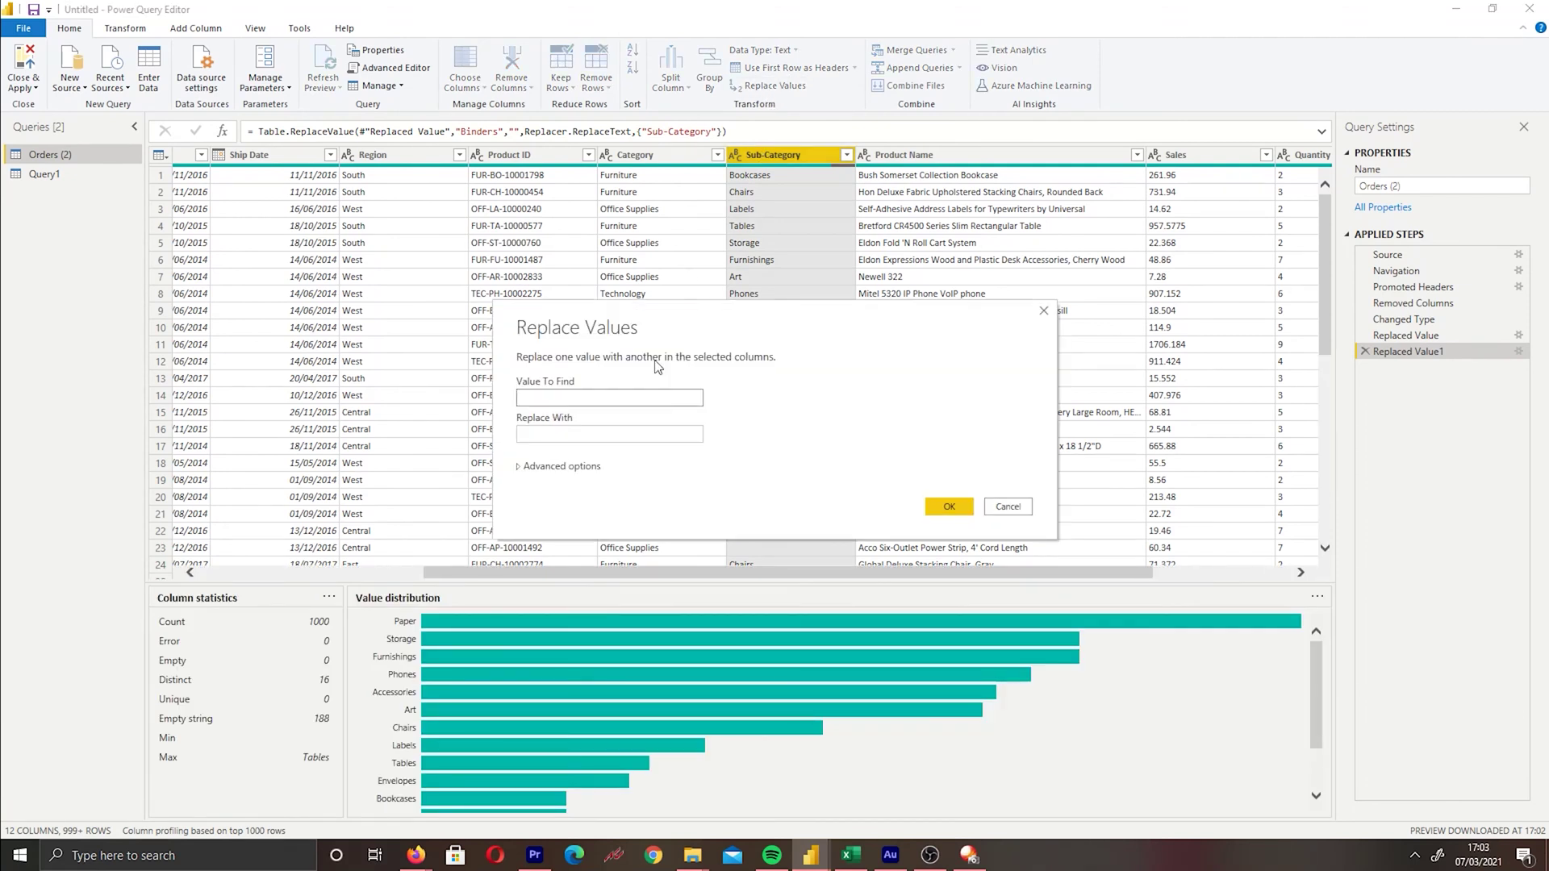
Replace blank Sub-Category values with 'Not Identified', then select the Customer Name column
{"action": "left_click", "coordinate": [558, 432]}
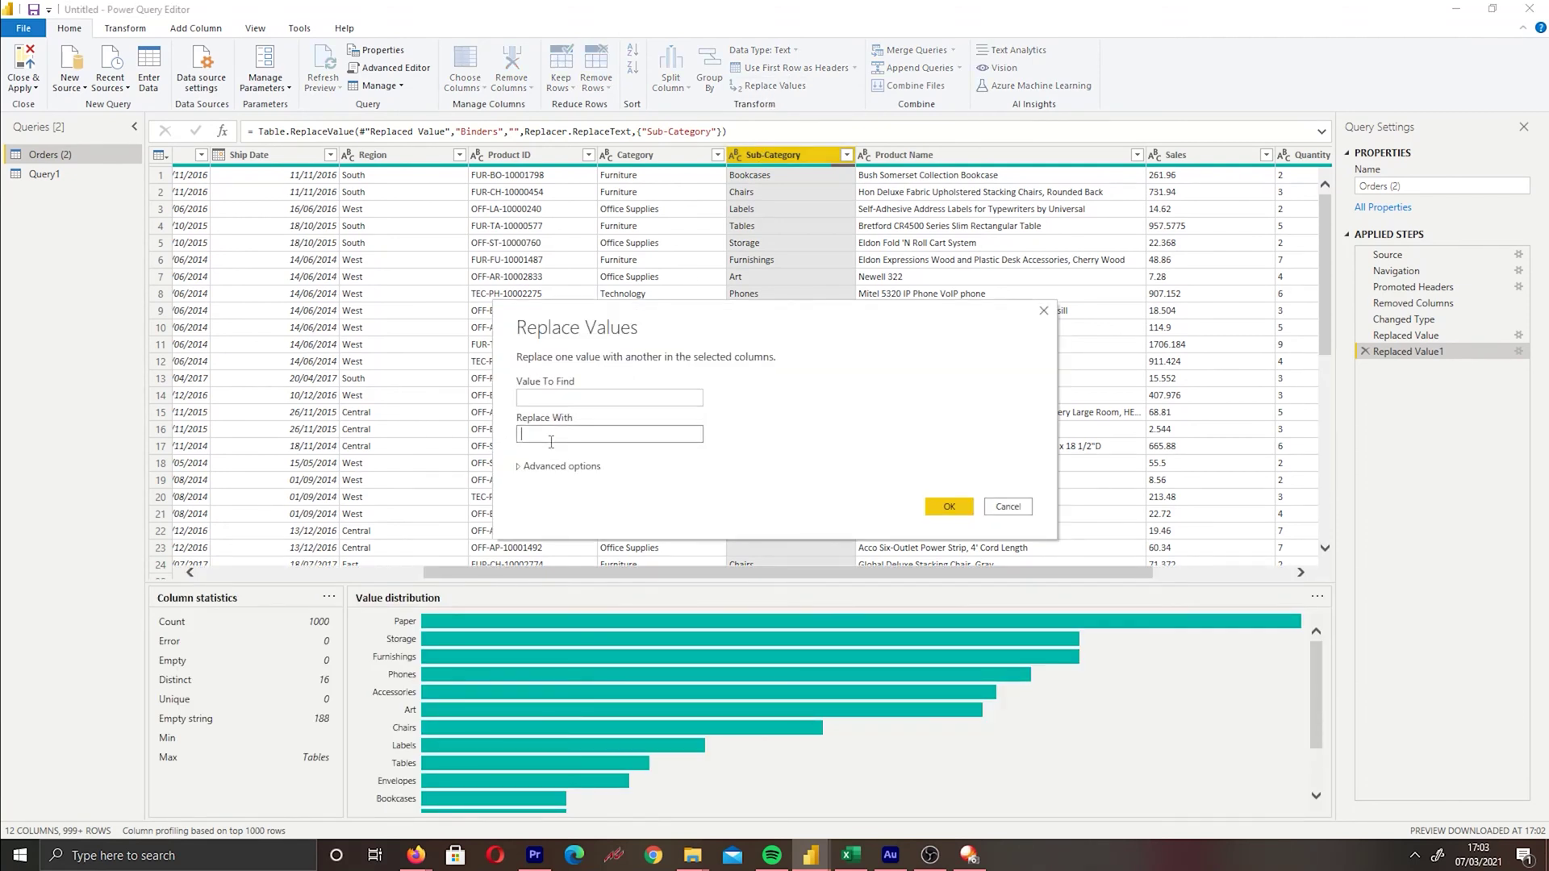
{"action": "type", "text": "nOT"}
{"action": "key", "text": "BackSpace"}
{"action": "key", "text": "BackSpace"}
{"action": "key", "text": "BackSpace"}
{"action": "type", "text": "Not Ife"}
{"action": "key", "text": "BackSpace"}
{"action": "key", "text": "BackSpace"}
{"action": "type", "text": "dentified"}
{"action": "key", "text": "Return"}
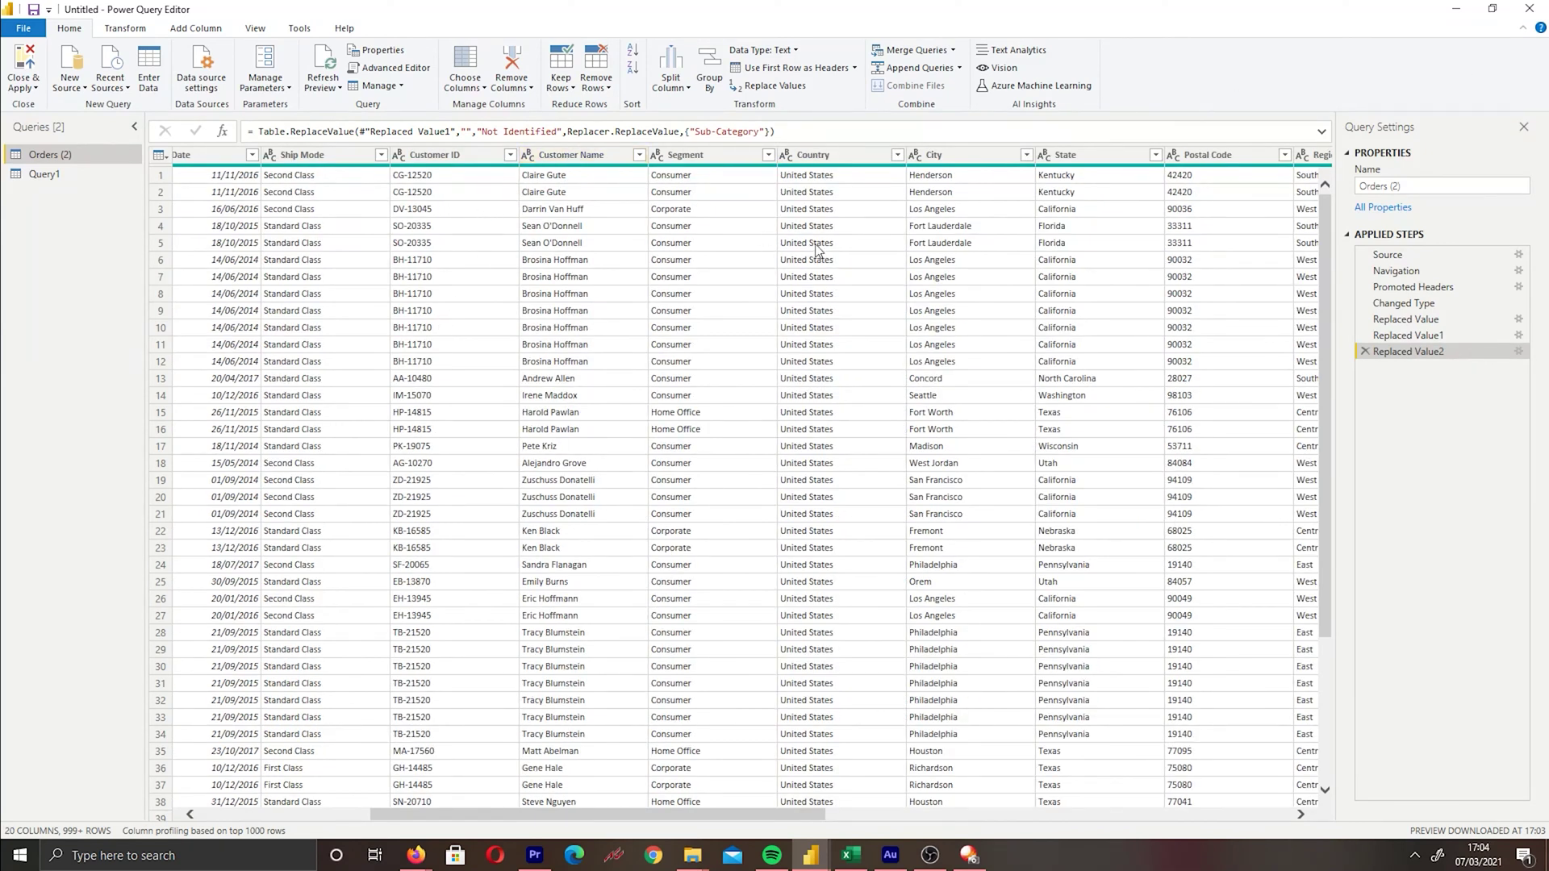
{"action": "left_click", "coordinate": [568, 156]}
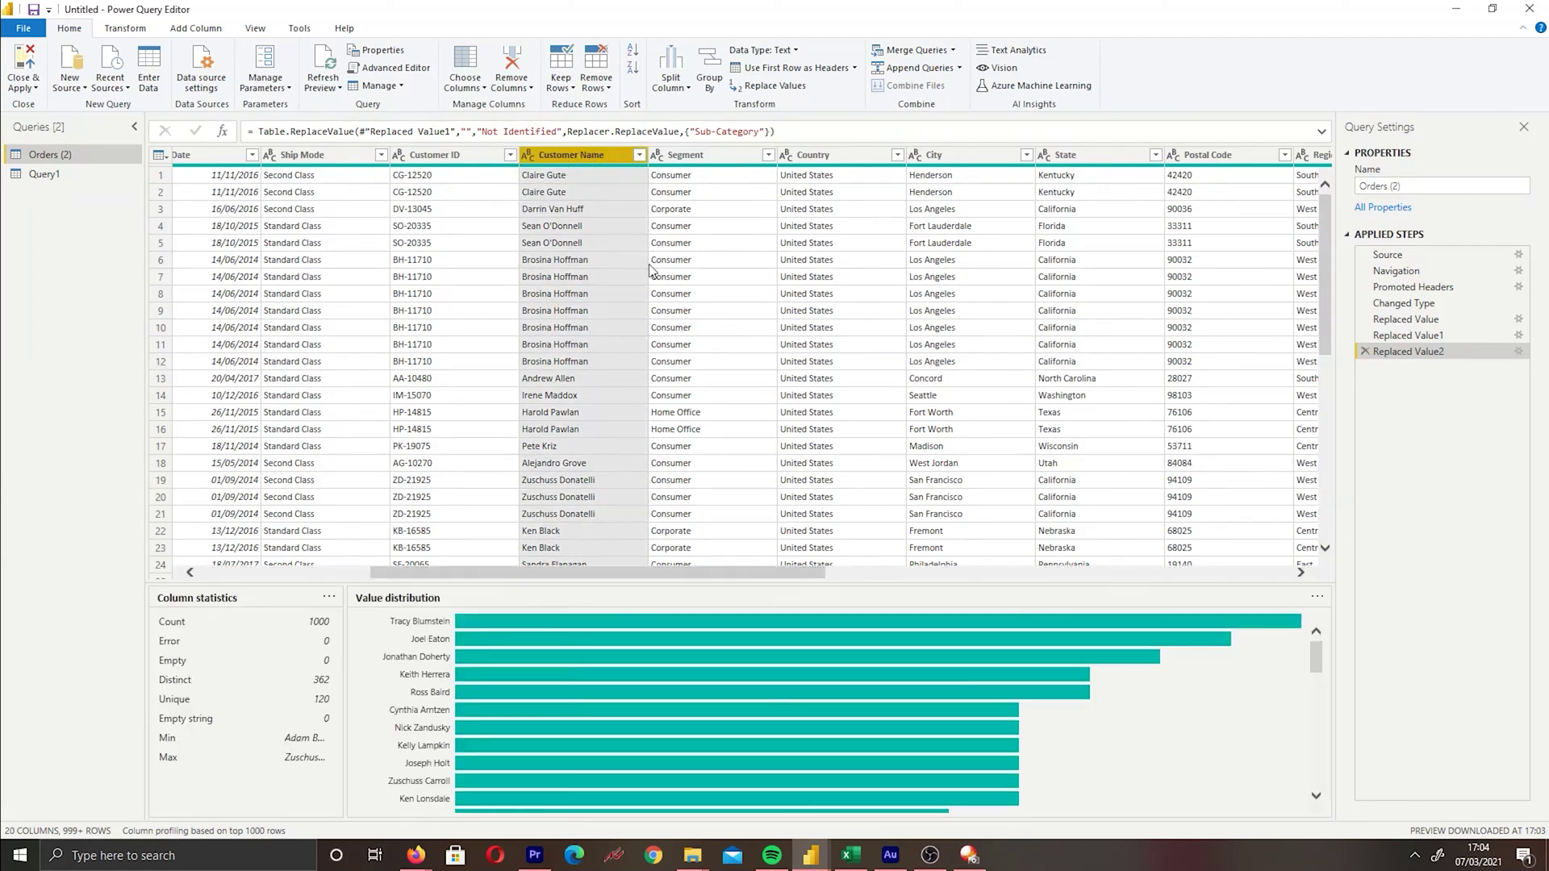
{"action": "left_click", "coordinate": [253, 29]}
Turn off the Column profile view and select the Customer Name column
{"action": "left_click", "coordinate": [264, 69]}
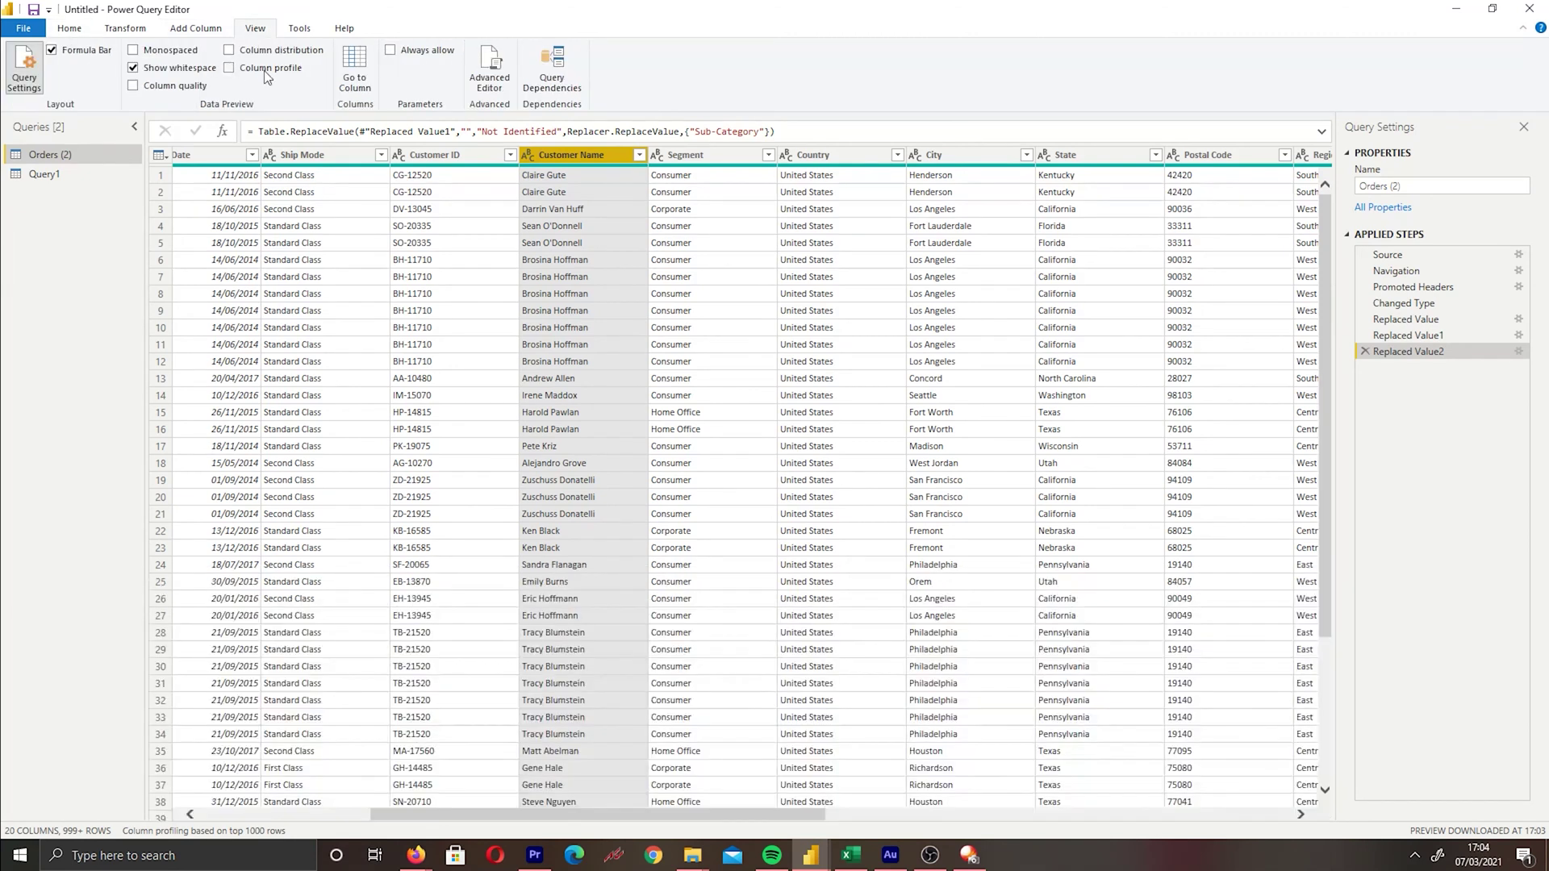
{"action": "left_click", "coordinate": [553, 157]}
{"action": "right_click", "coordinate": [562, 167]}
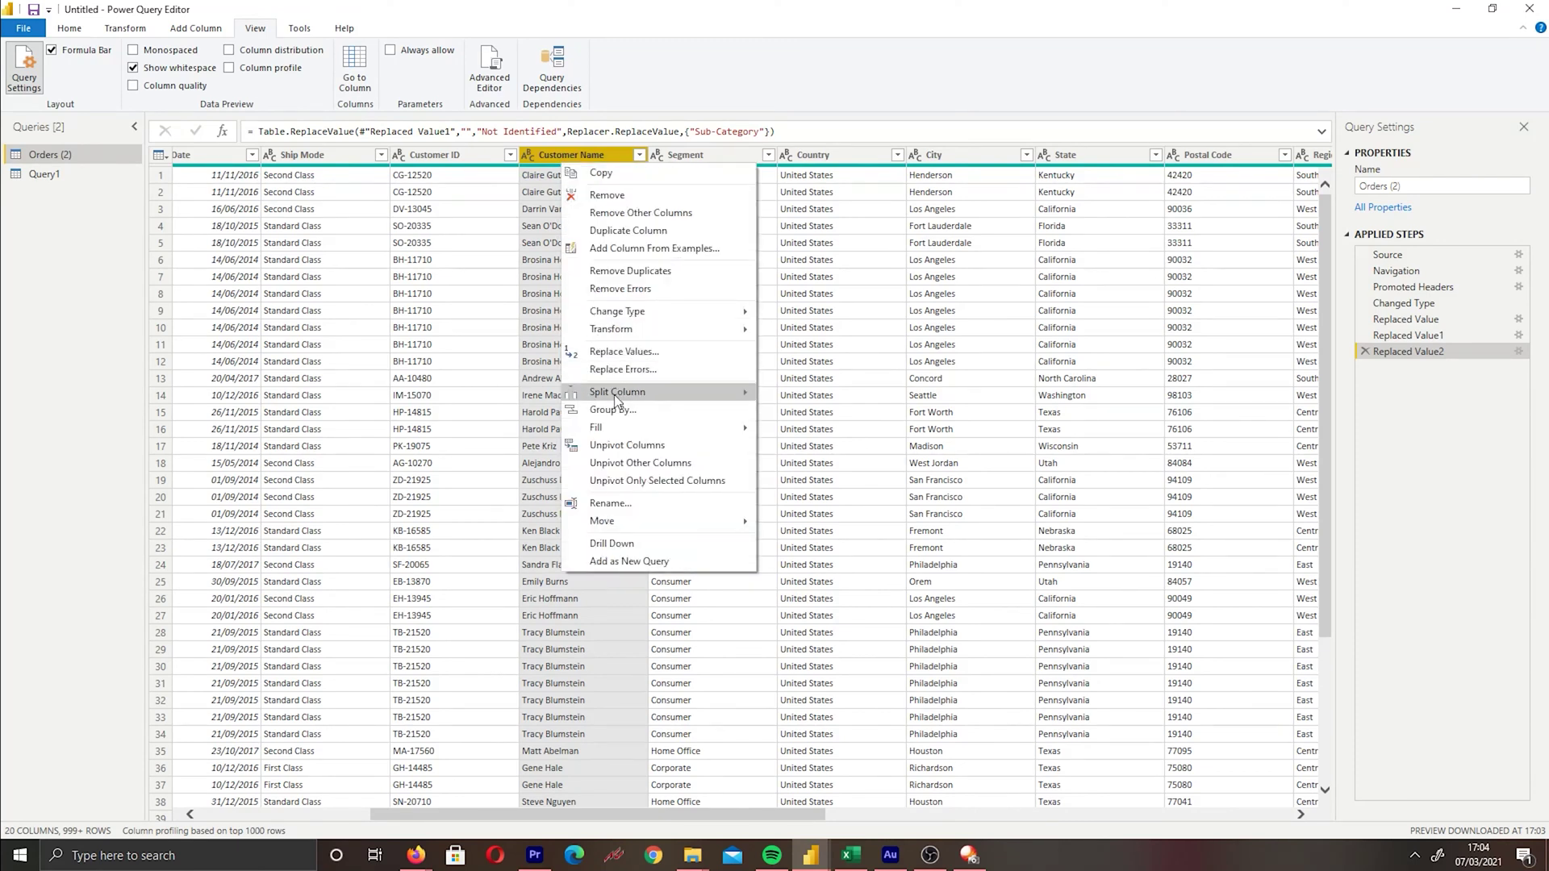
{"action": "left_click", "coordinate": [71, 29]}
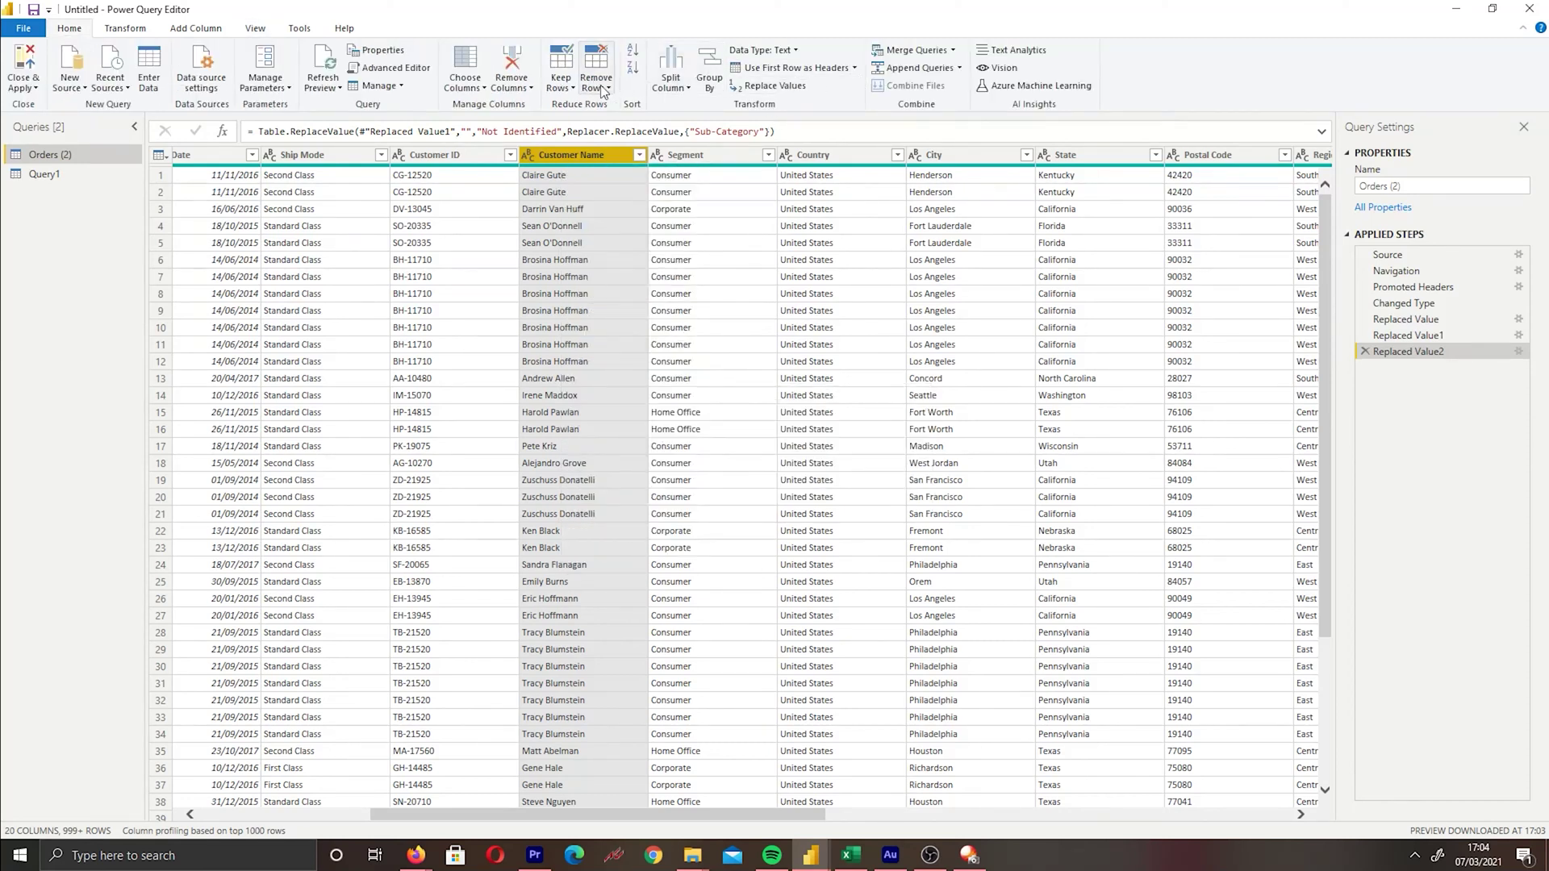
Split Customer Name by the Space delimiter at the left-most occurrence
{"action": "left_click", "coordinate": [670, 84]}
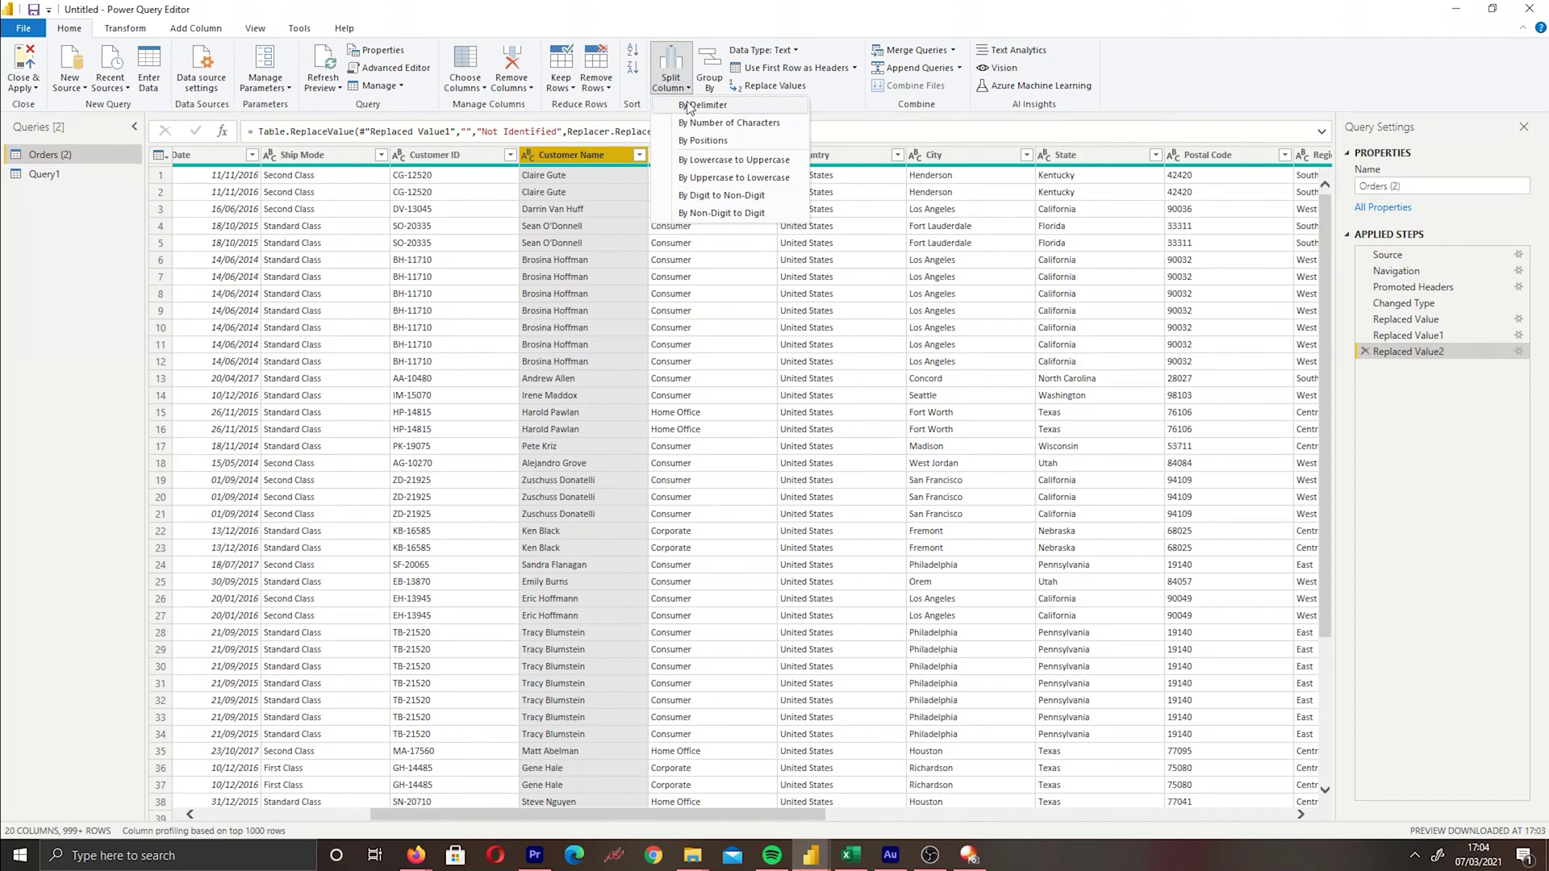
{"action": "left_click", "coordinate": [694, 104]}
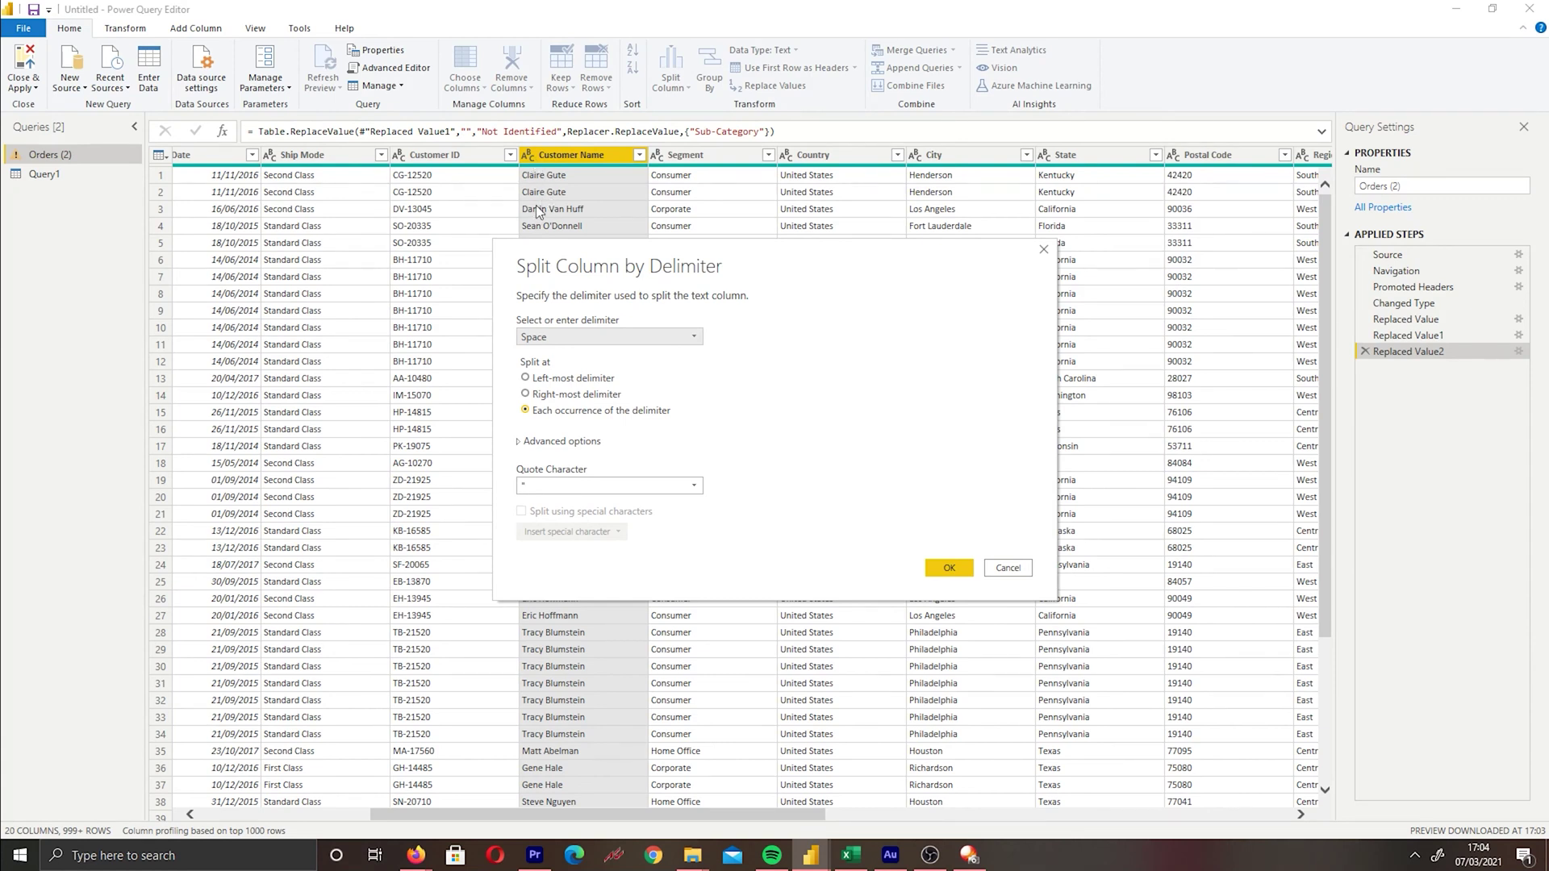
{"action": "left_click", "coordinate": [562, 338]}
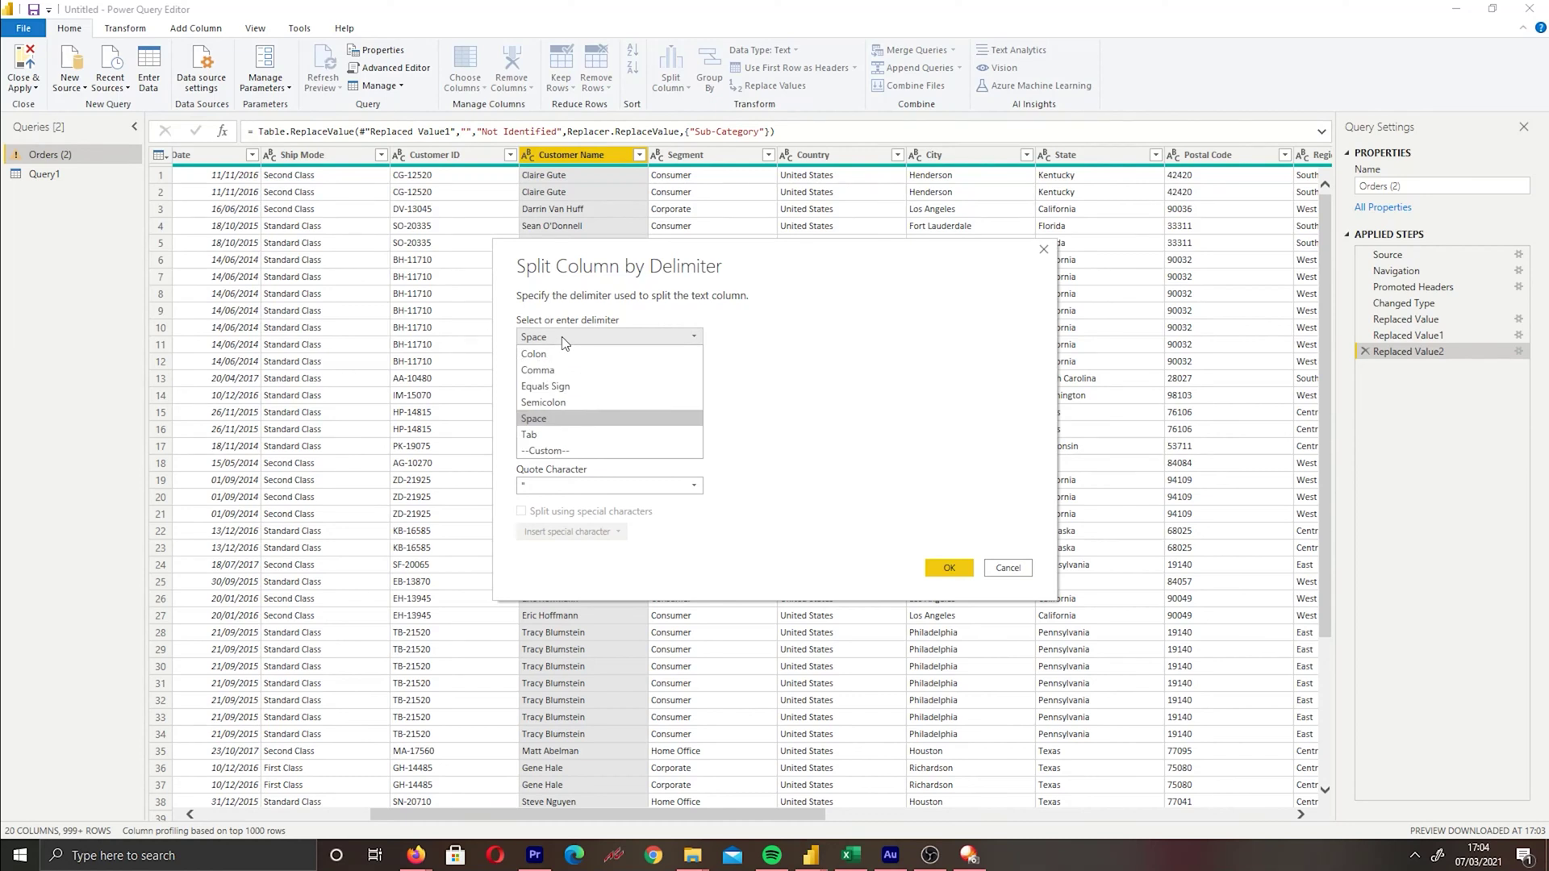
{"action": "left_click", "coordinate": [556, 417]}
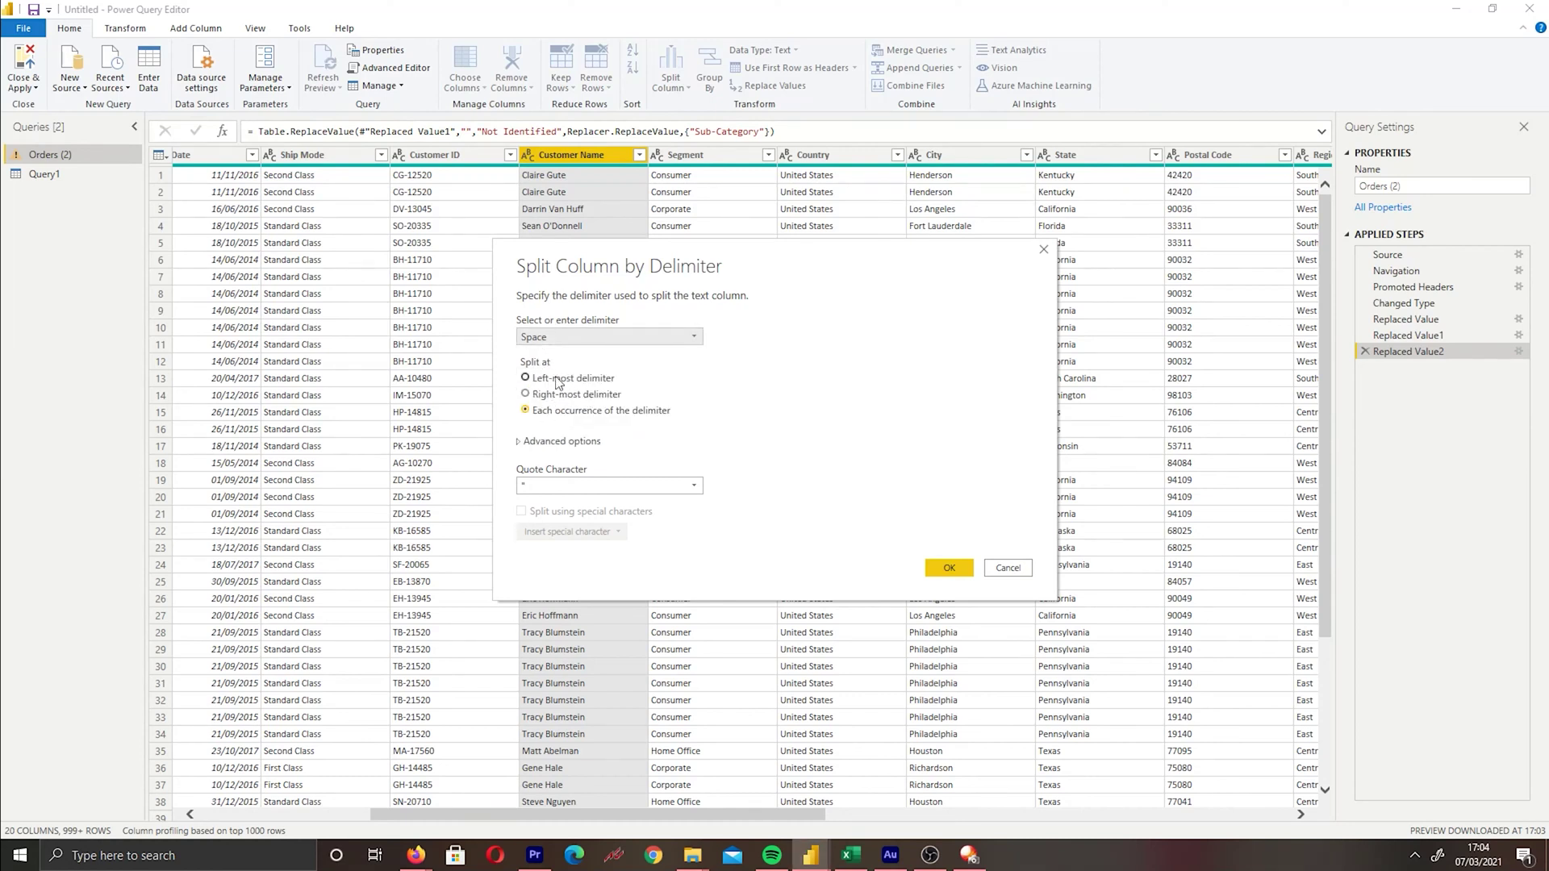
{"action": "left_click", "coordinate": [556, 380]}
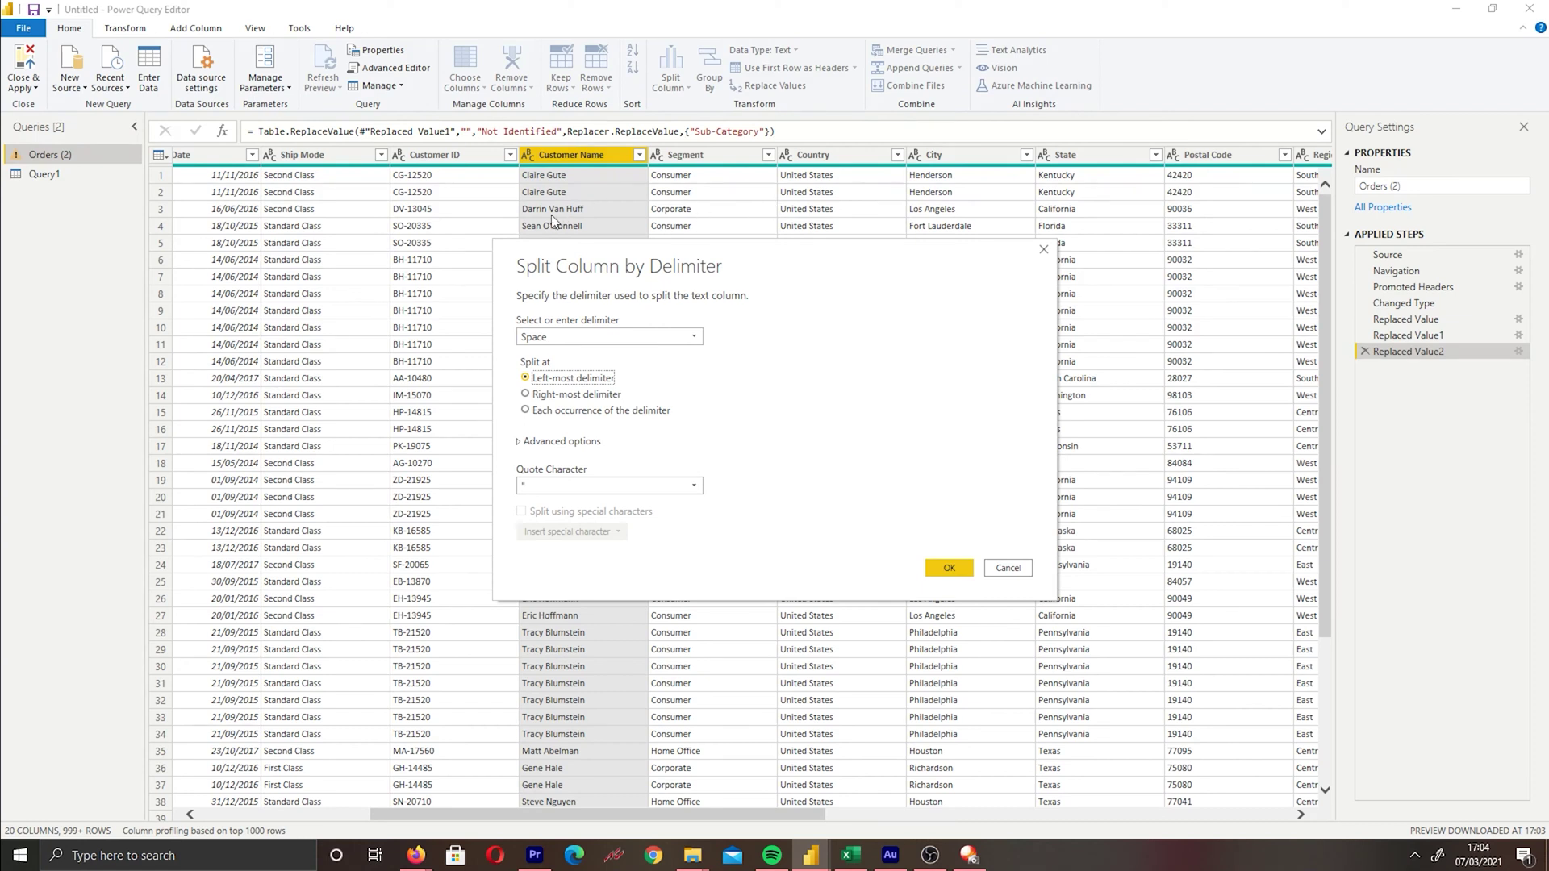
{"action": "left_click", "coordinate": [952, 566]}
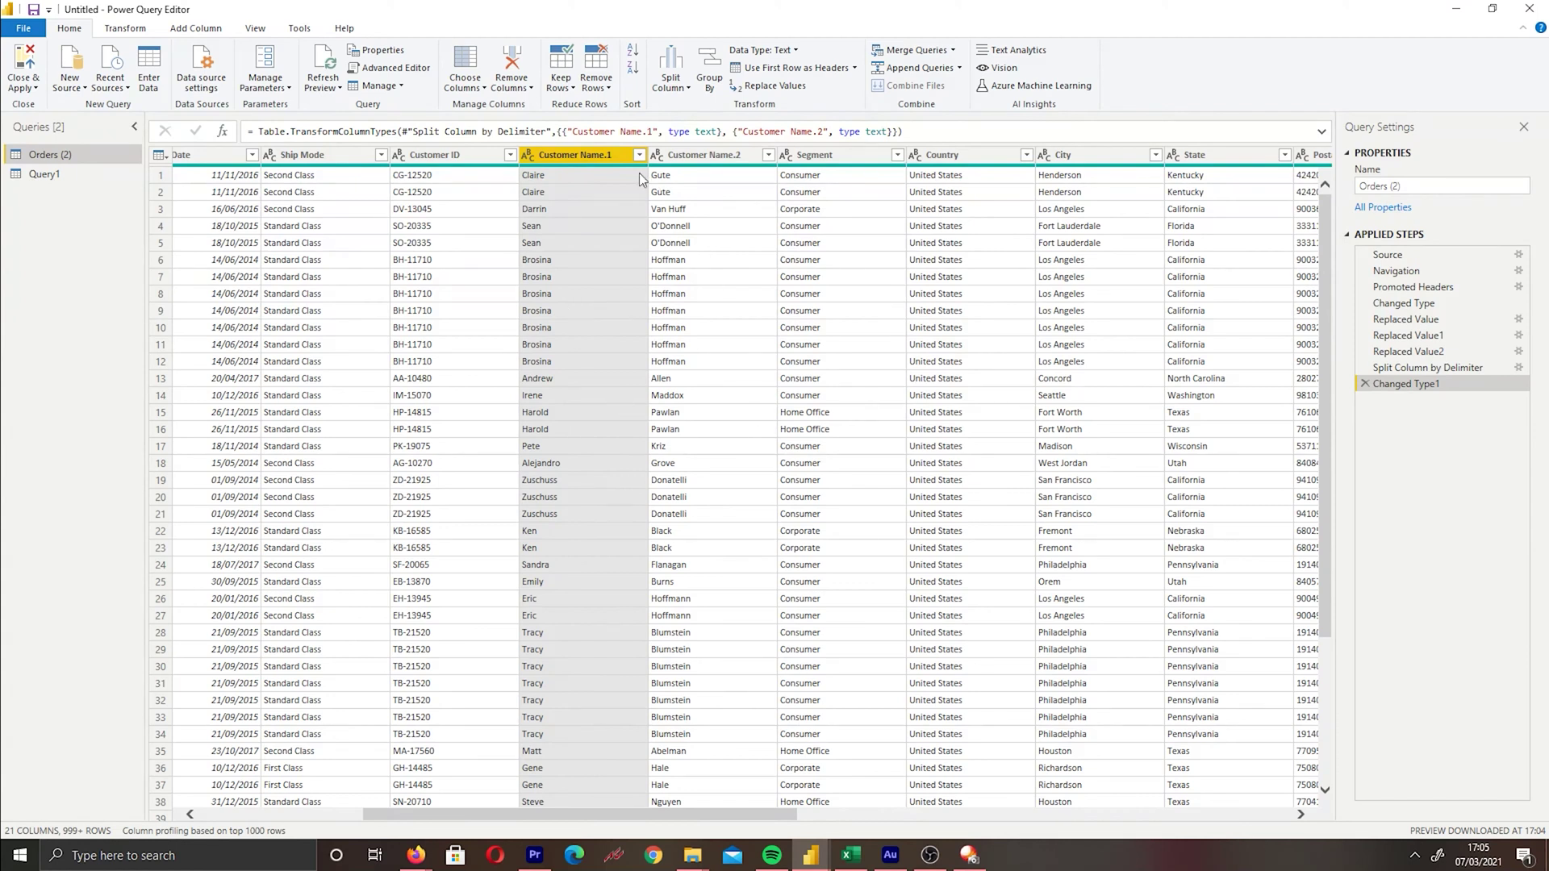
Rename Customer Name.1 to 'First Name' and Customer Name.2 to 'Surname'
{"action": "double_click", "coordinate": [592, 152]}
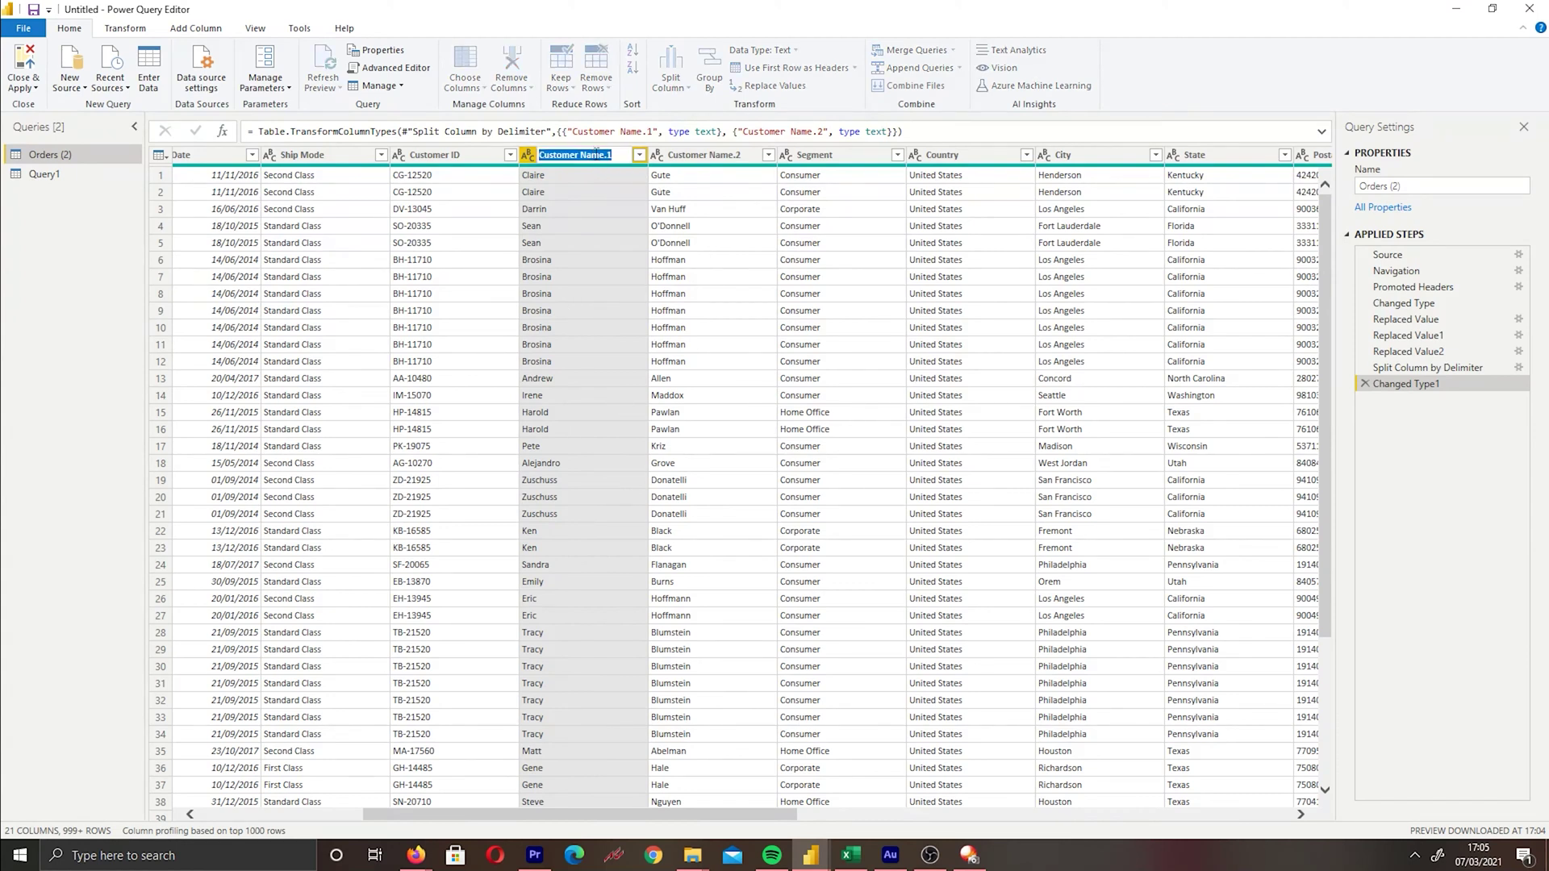
{"action": "type", "text": "First Na"}
{"action": "key", "text": "BackSpace"}
{"action": "key", "text": "BackSpace"}
{"action": "key", "text": "BackSpace"}
{"action": "type", "text": "Name"}
{"action": "key", "text": "Return"}
{"action": "double_click", "coordinate": [689, 154]}
{"action": "type", "text": "Surname"}
{"action": "key", "text": "Return"}
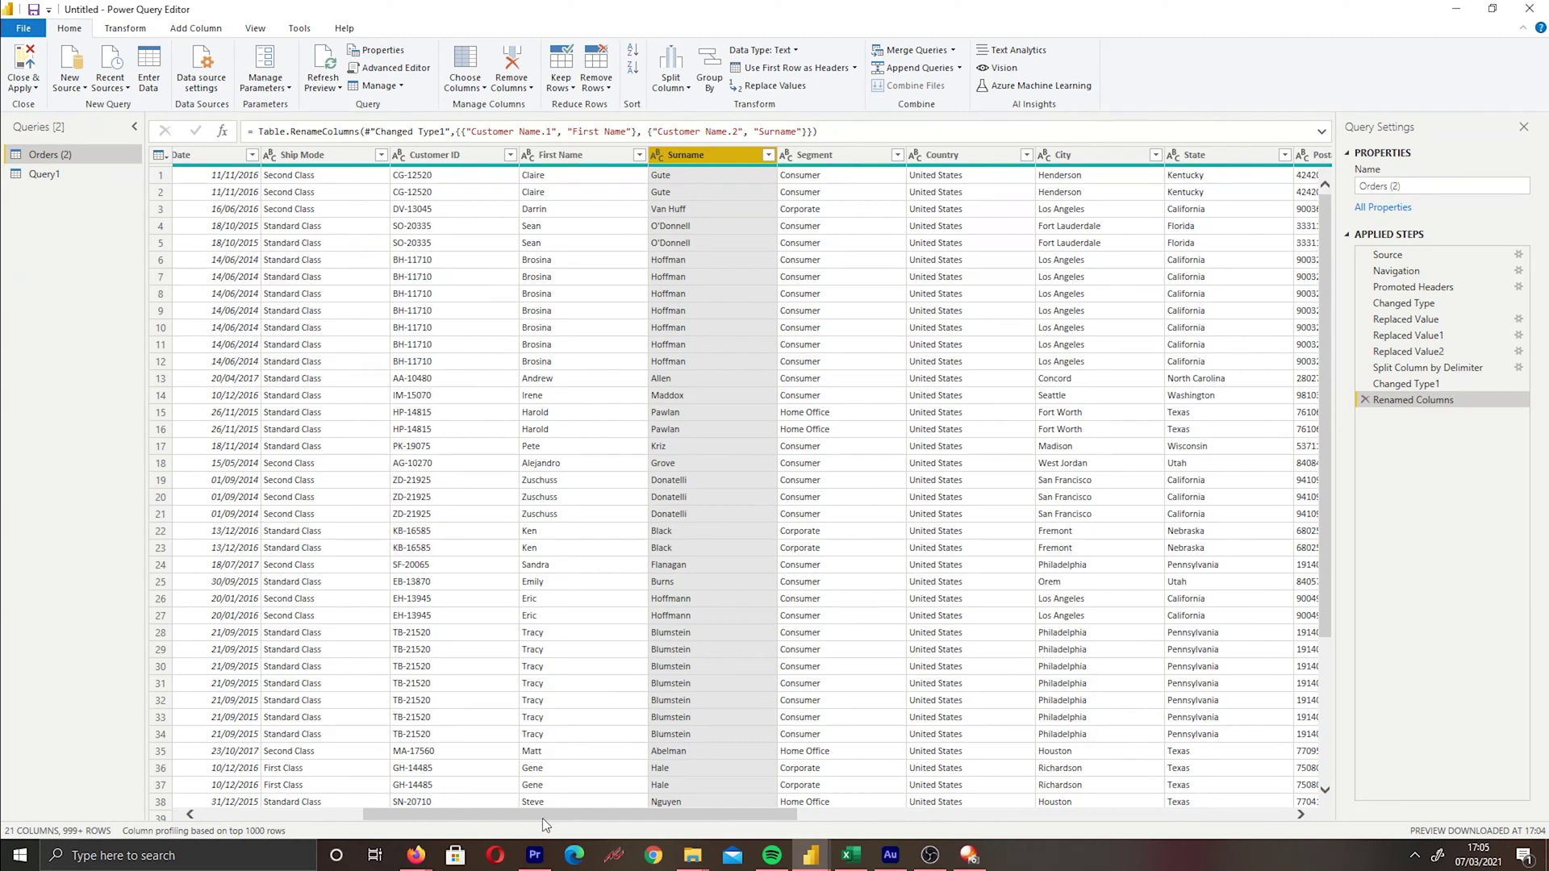
{"action": "scroll", "coordinate": [542, 818], "scroll_direction": "left", "scroll_amount": 5}
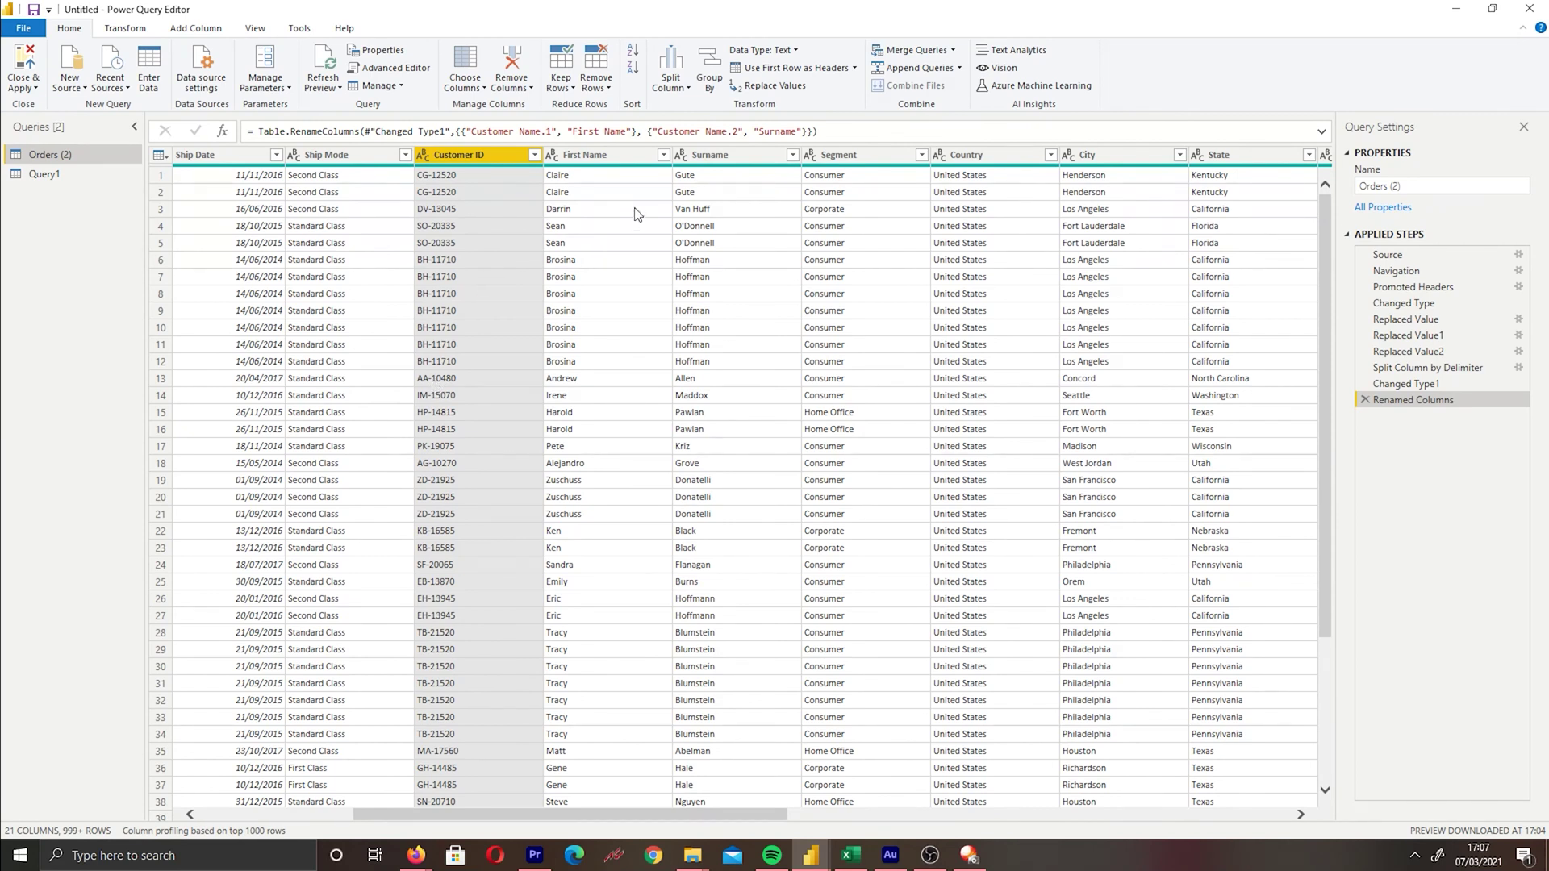
{"action": "left_click", "coordinate": [593, 89]}
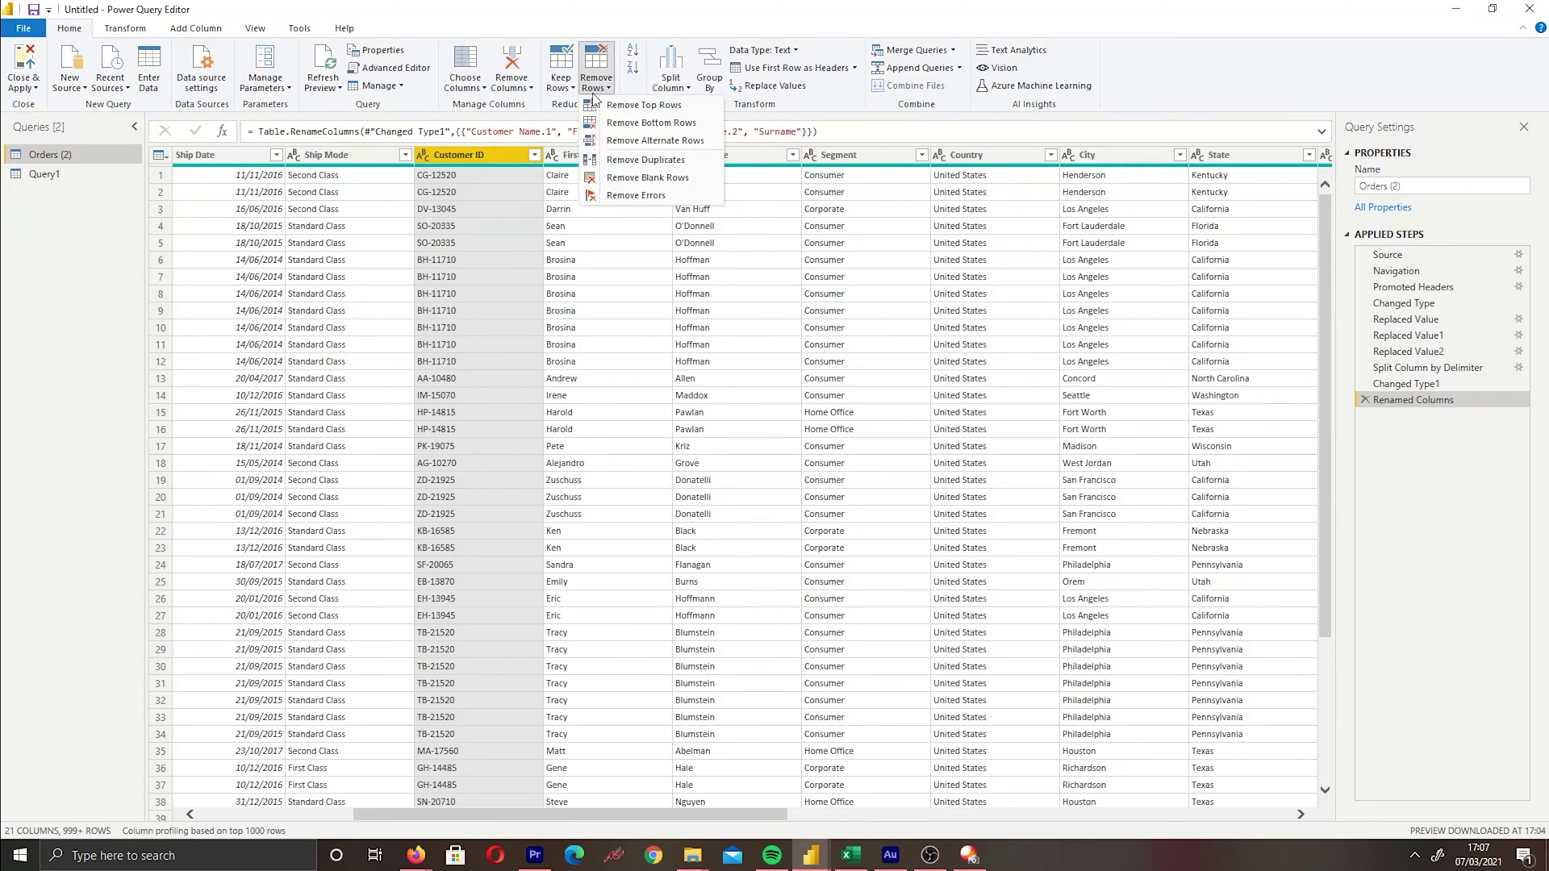
{"action": "left_click", "coordinate": [625, 160]}
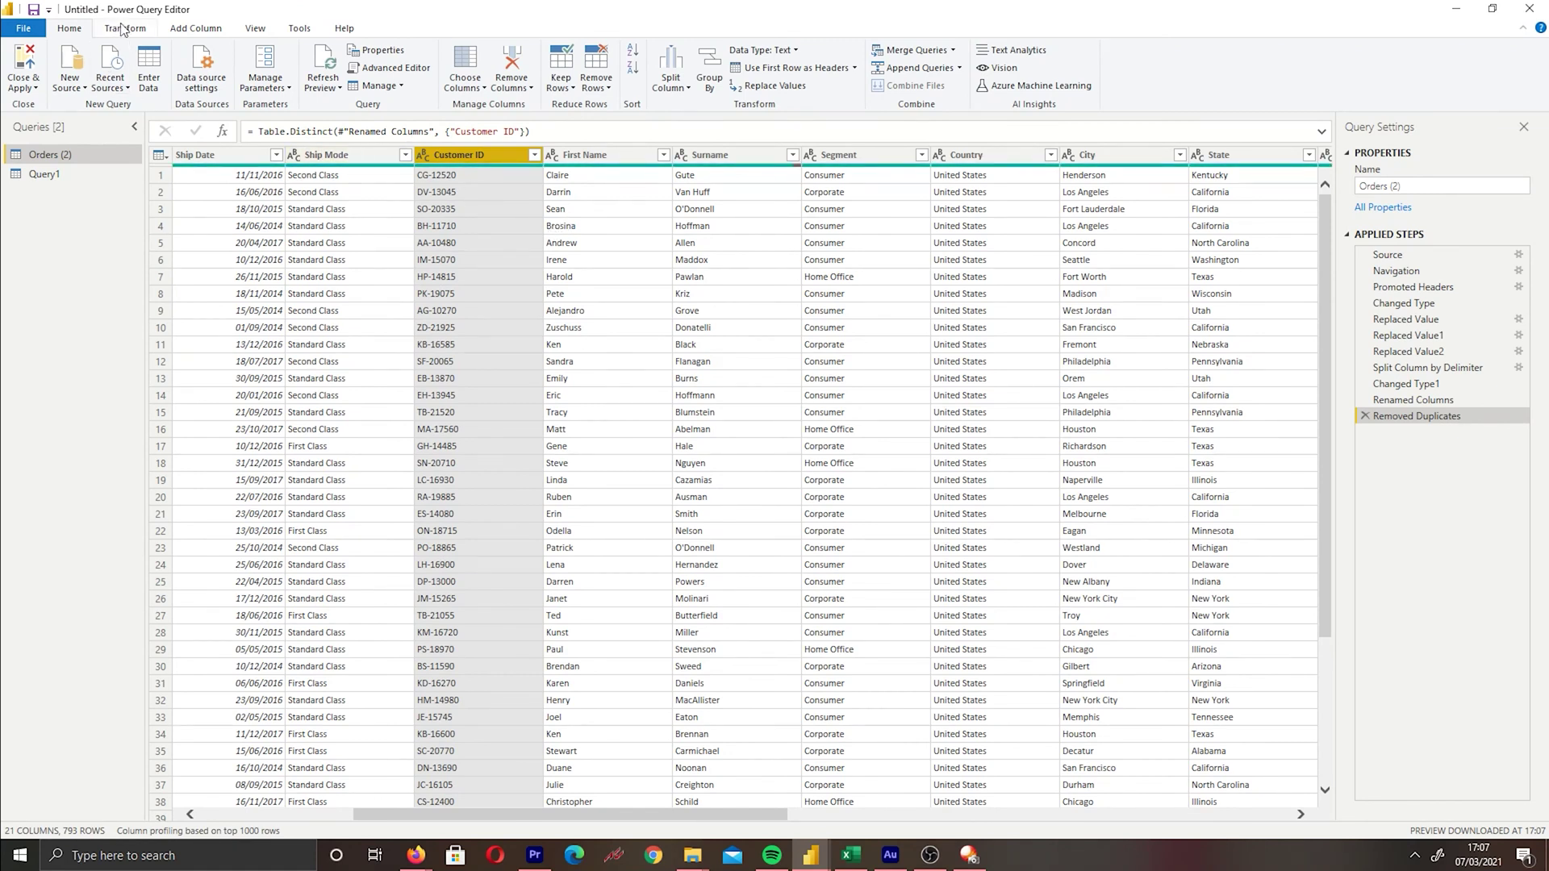
{"action": "left_click", "coordinate": [258, 30]}
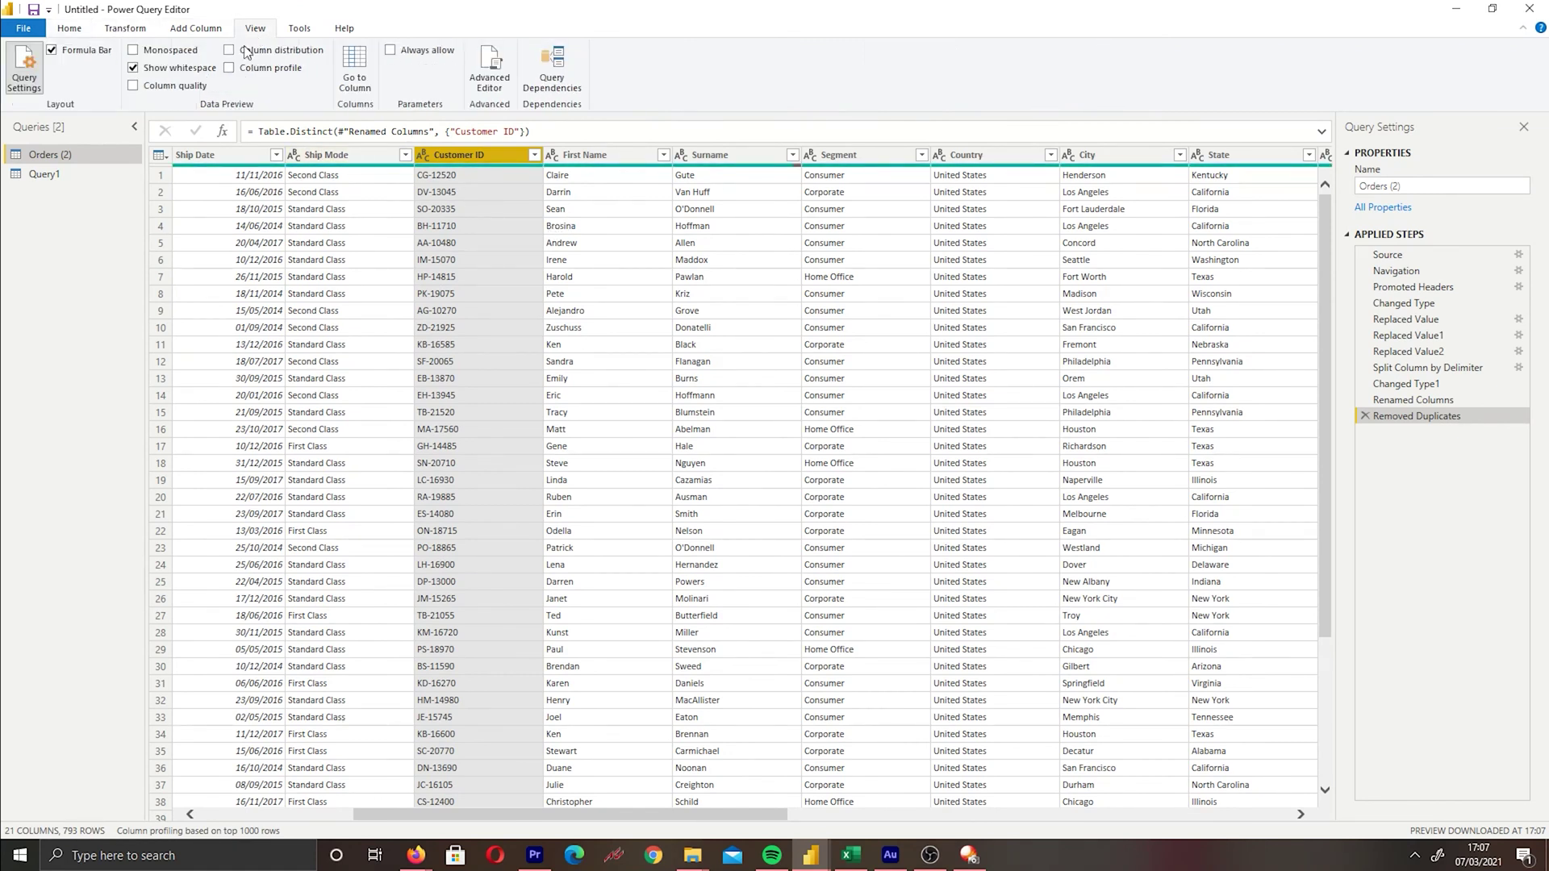
{"action": "left_click", "coordinate": [250, 67]}
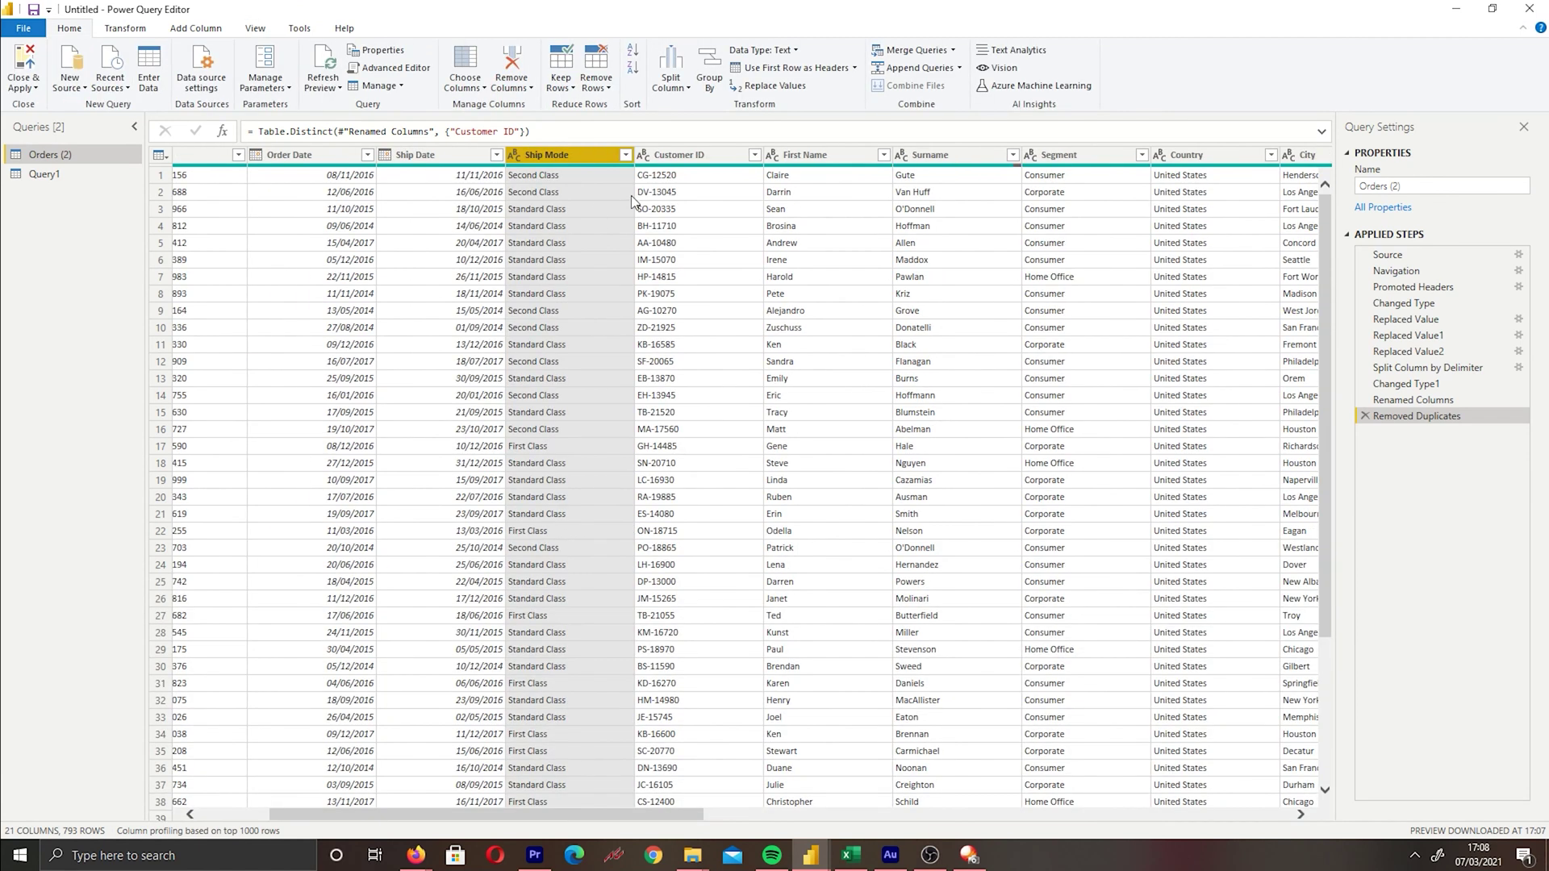
Apply UPPERCASE, then lowercase, Trim and Clean formatting to the Ship Mode column
{"action": "left_click", "coordinate": [134, 28]}
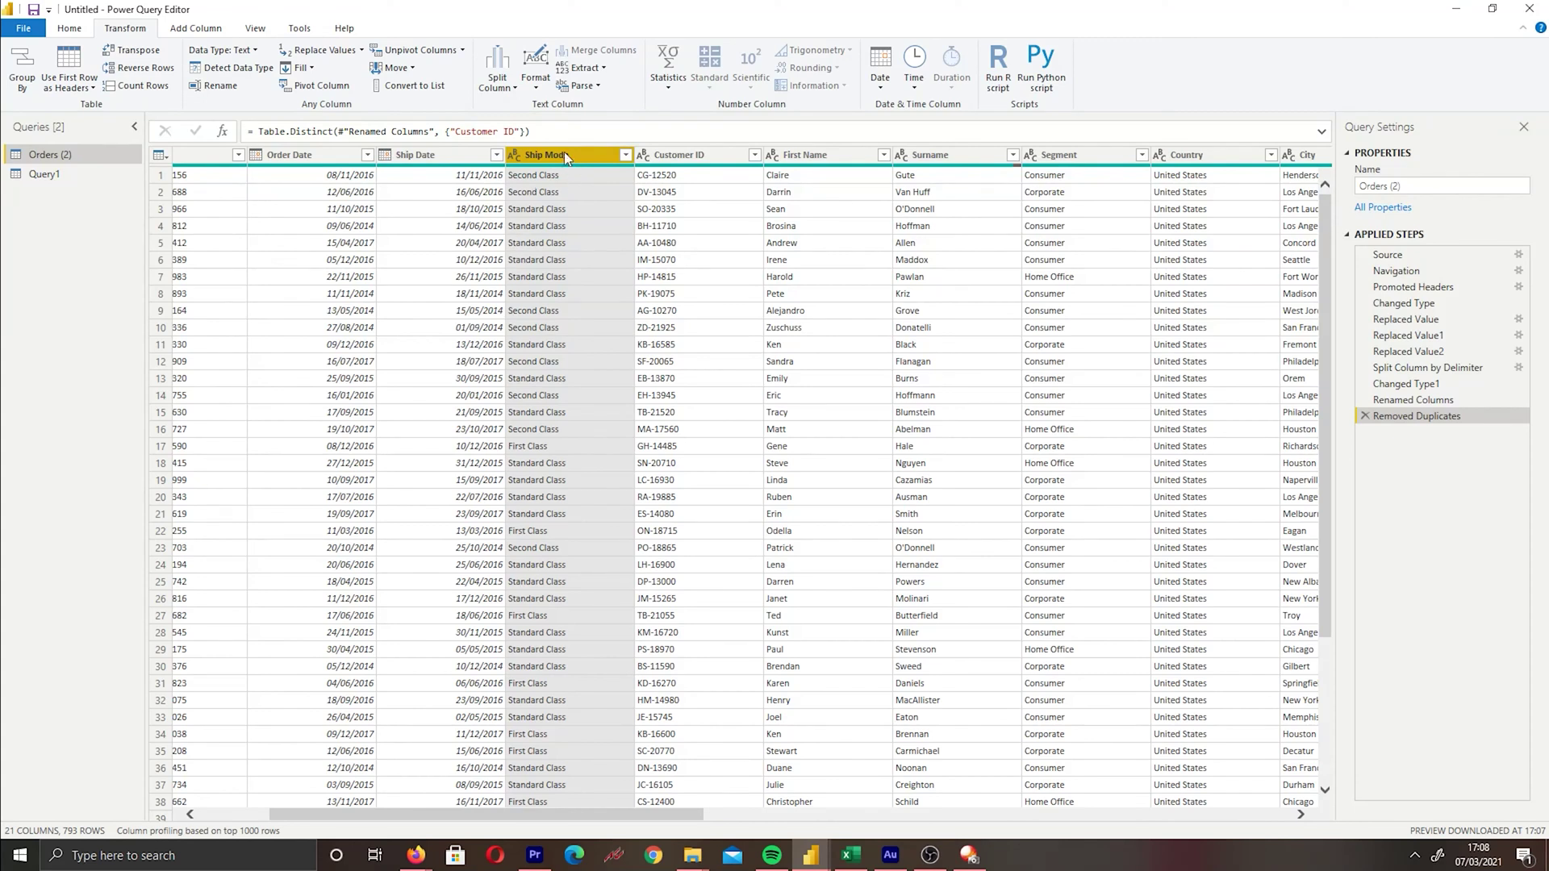
{"action": "left_click", "coordinate": [534, 84]}
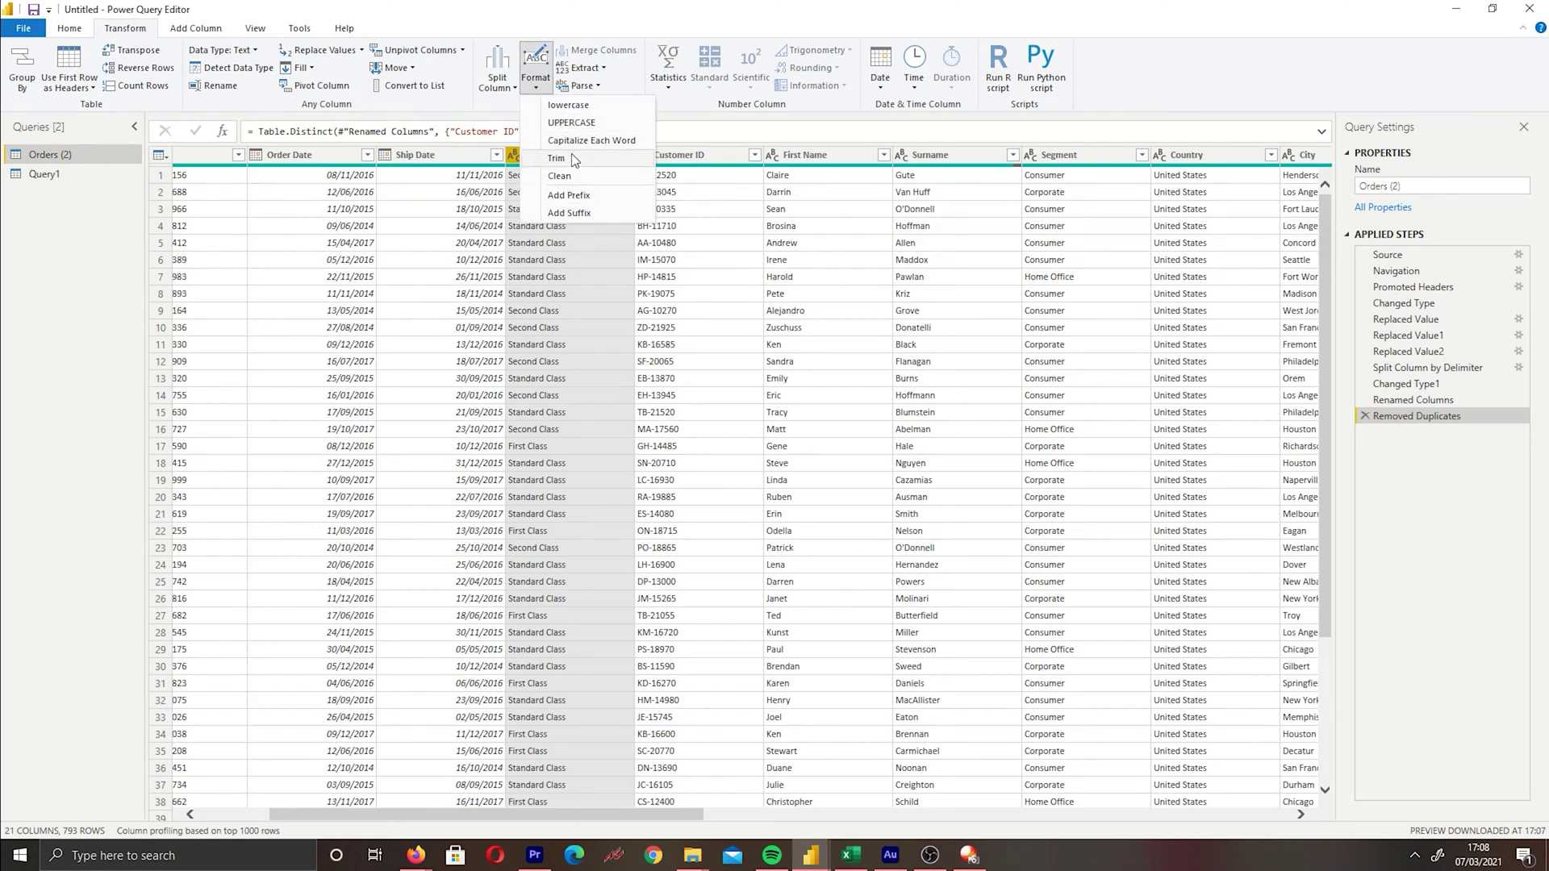
{"action": "left_click", "coordinate": [572, 122]}
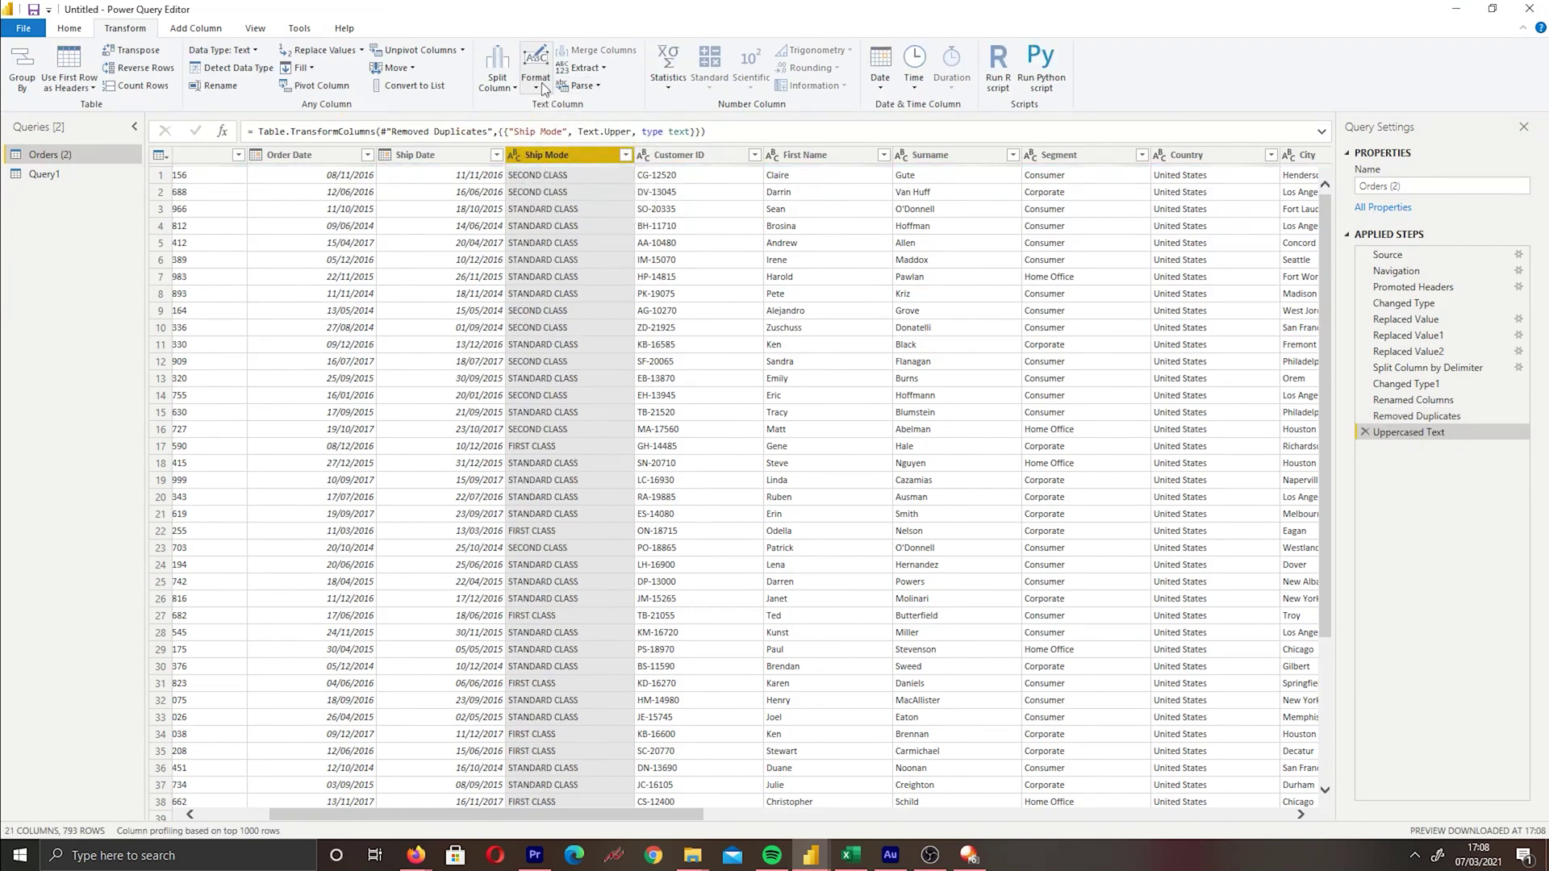
{"action": "left_click", "coordinate": [543, 87]}
{"action": "left_click", "coordinate": [557, 105]}
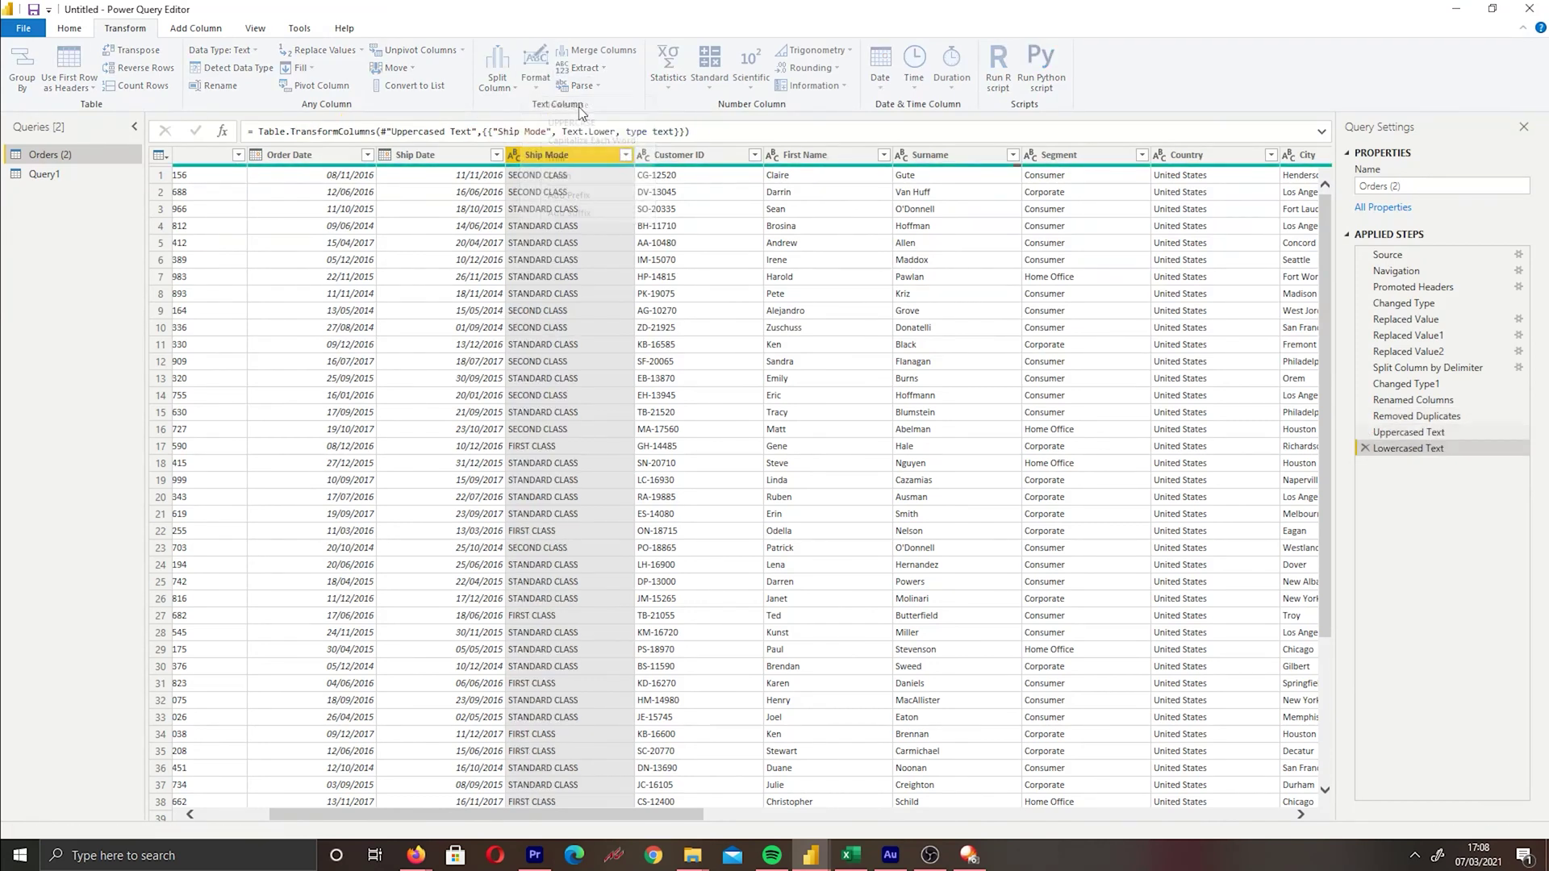
{"action": "left_click", "coordinate": [538, 84]}
{"action": "left_click", "coordinate": [590, 160]}
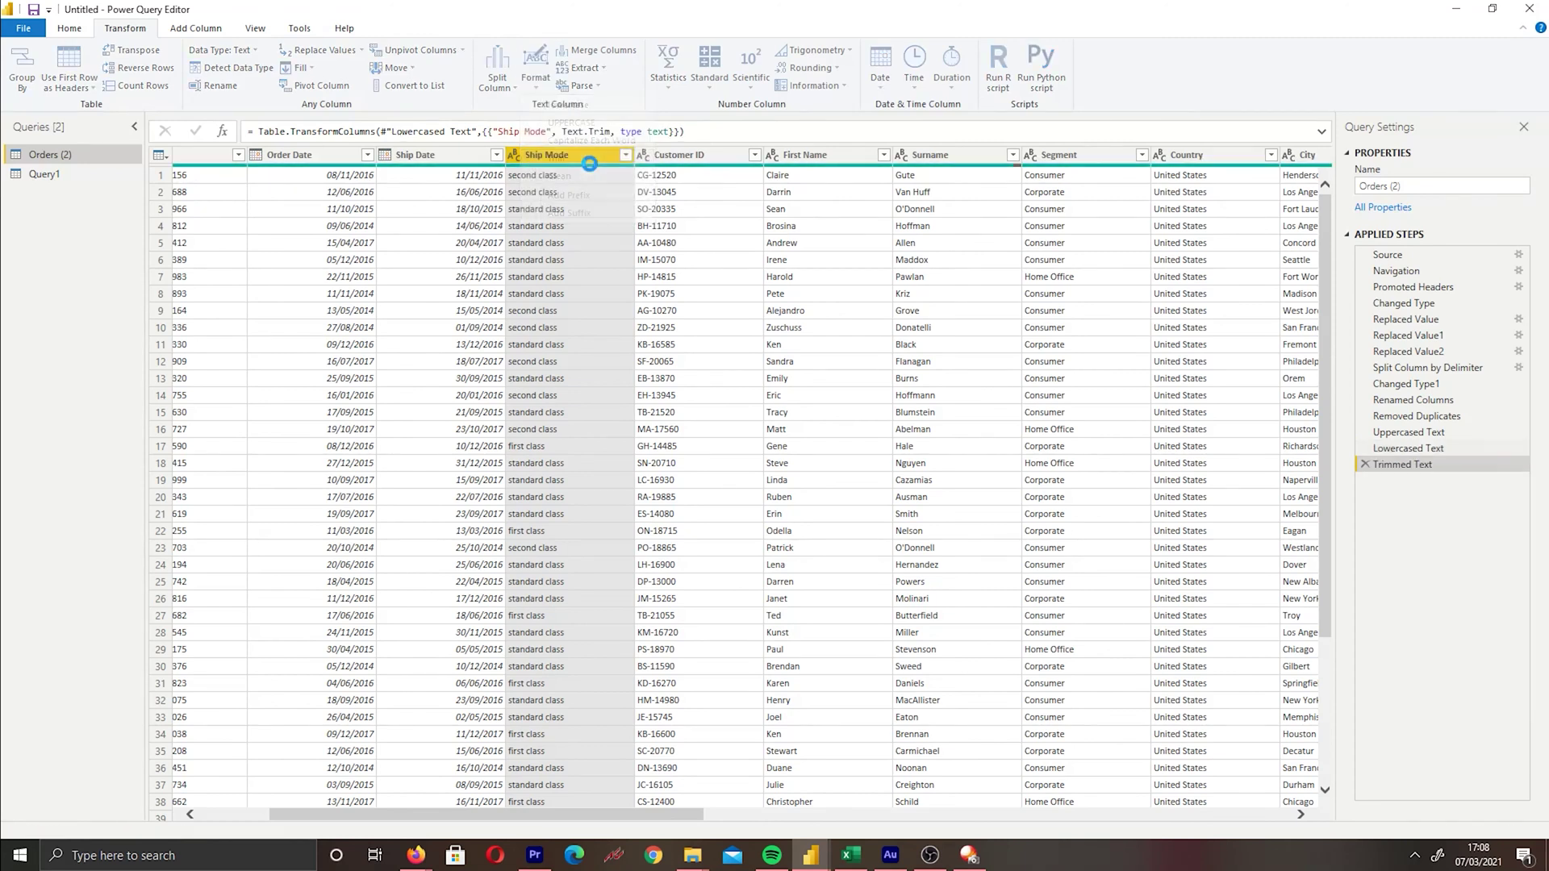
{"action": "left_click", "coordinate": [535, 69]}
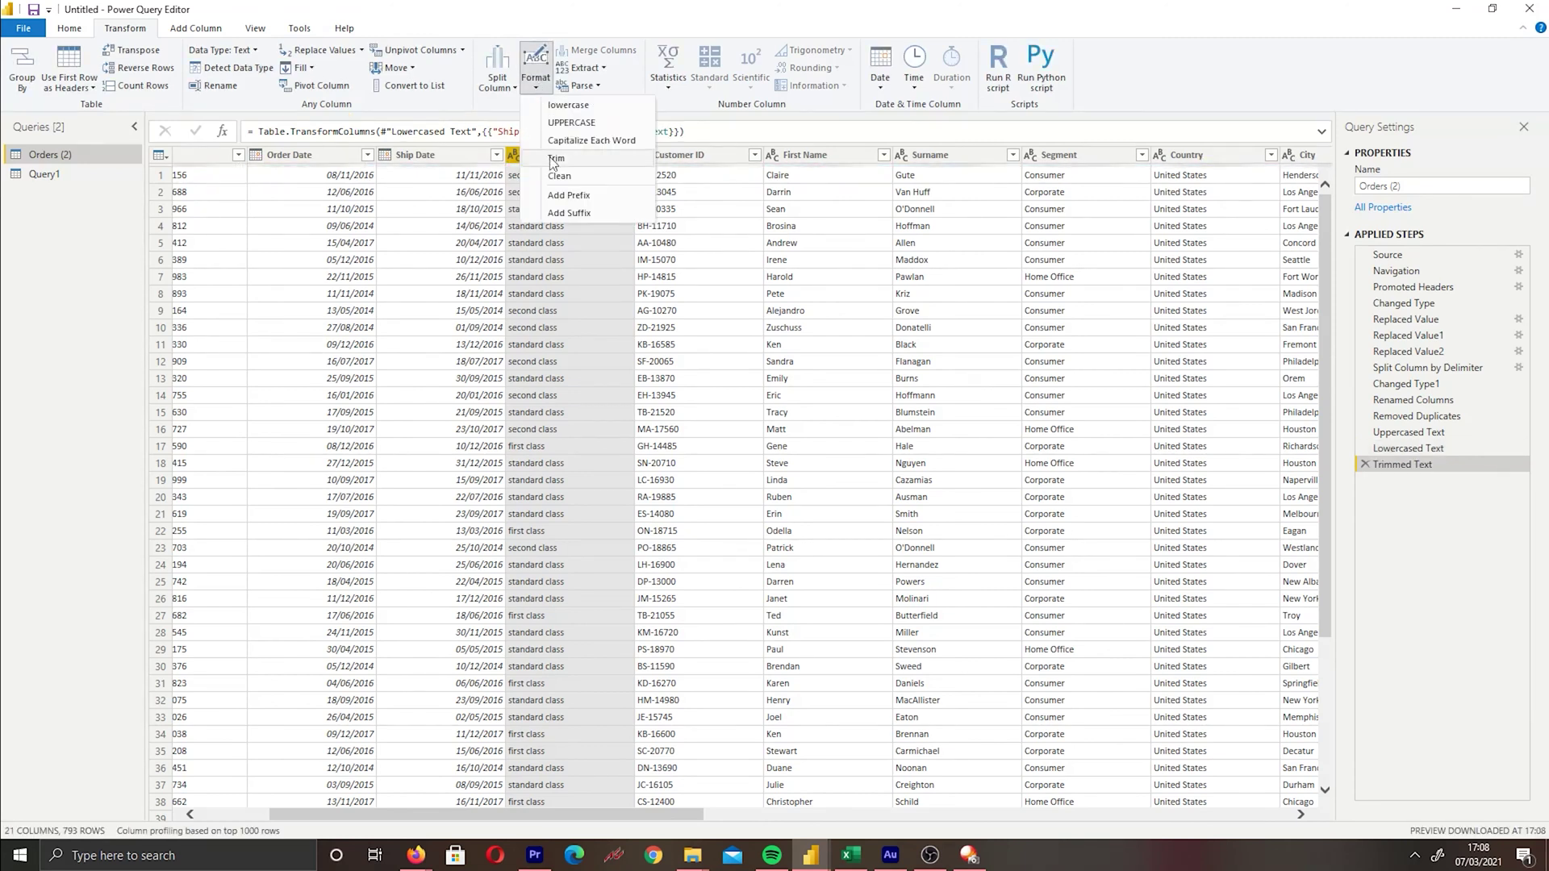
{"action": "left_click", "coordinate": [610, 181]}
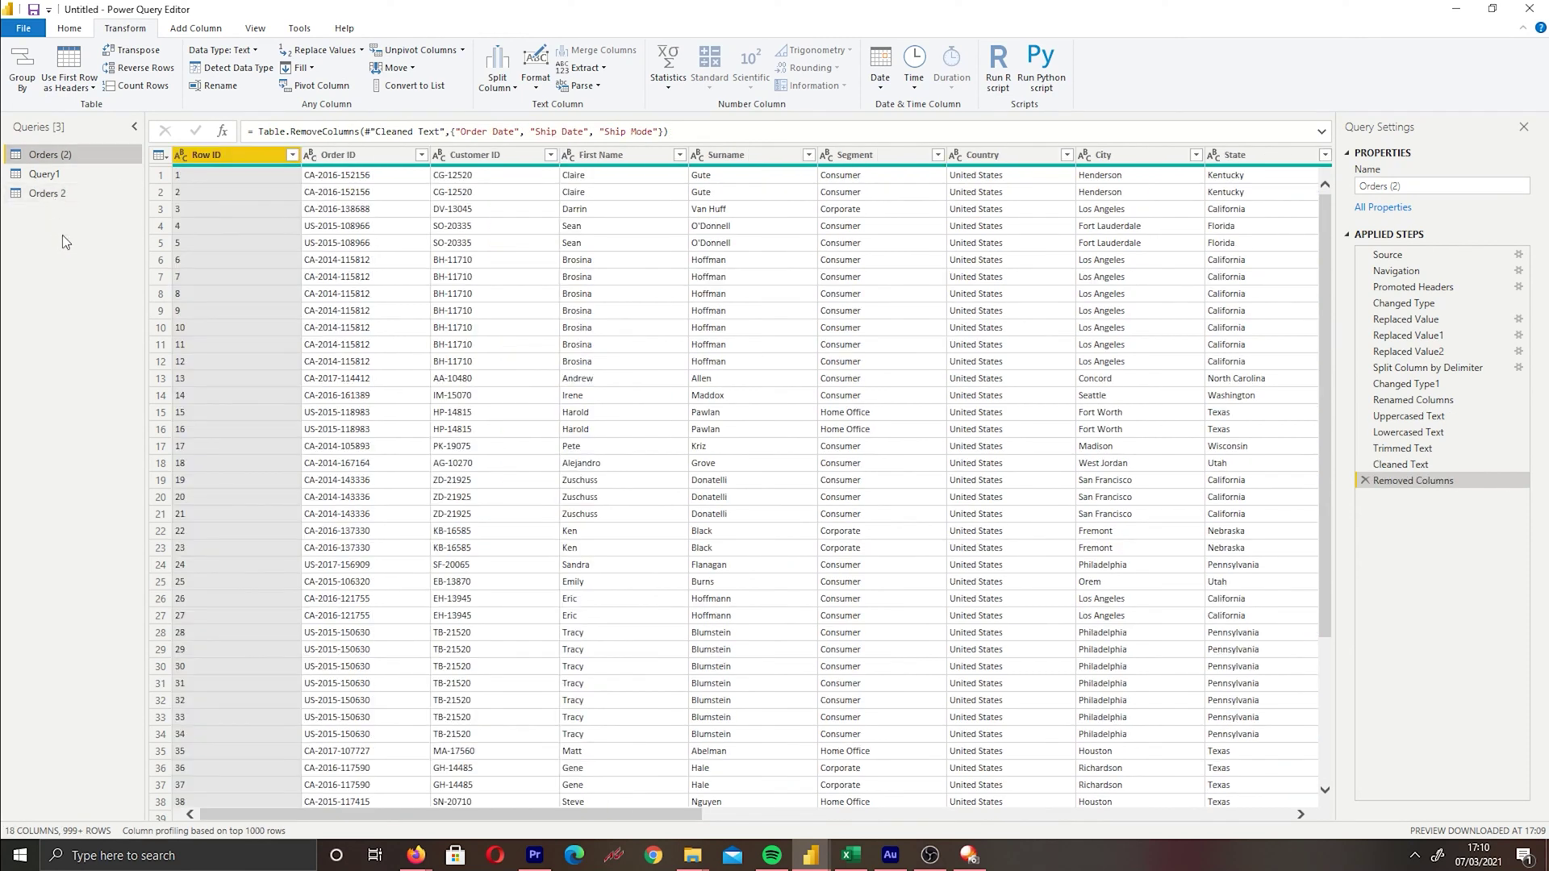
Review the Orders 2 query, then select Order ID in Orders (2) and launch Merge Queries
{"action": "left_click", "coordinate": [59, 195]}
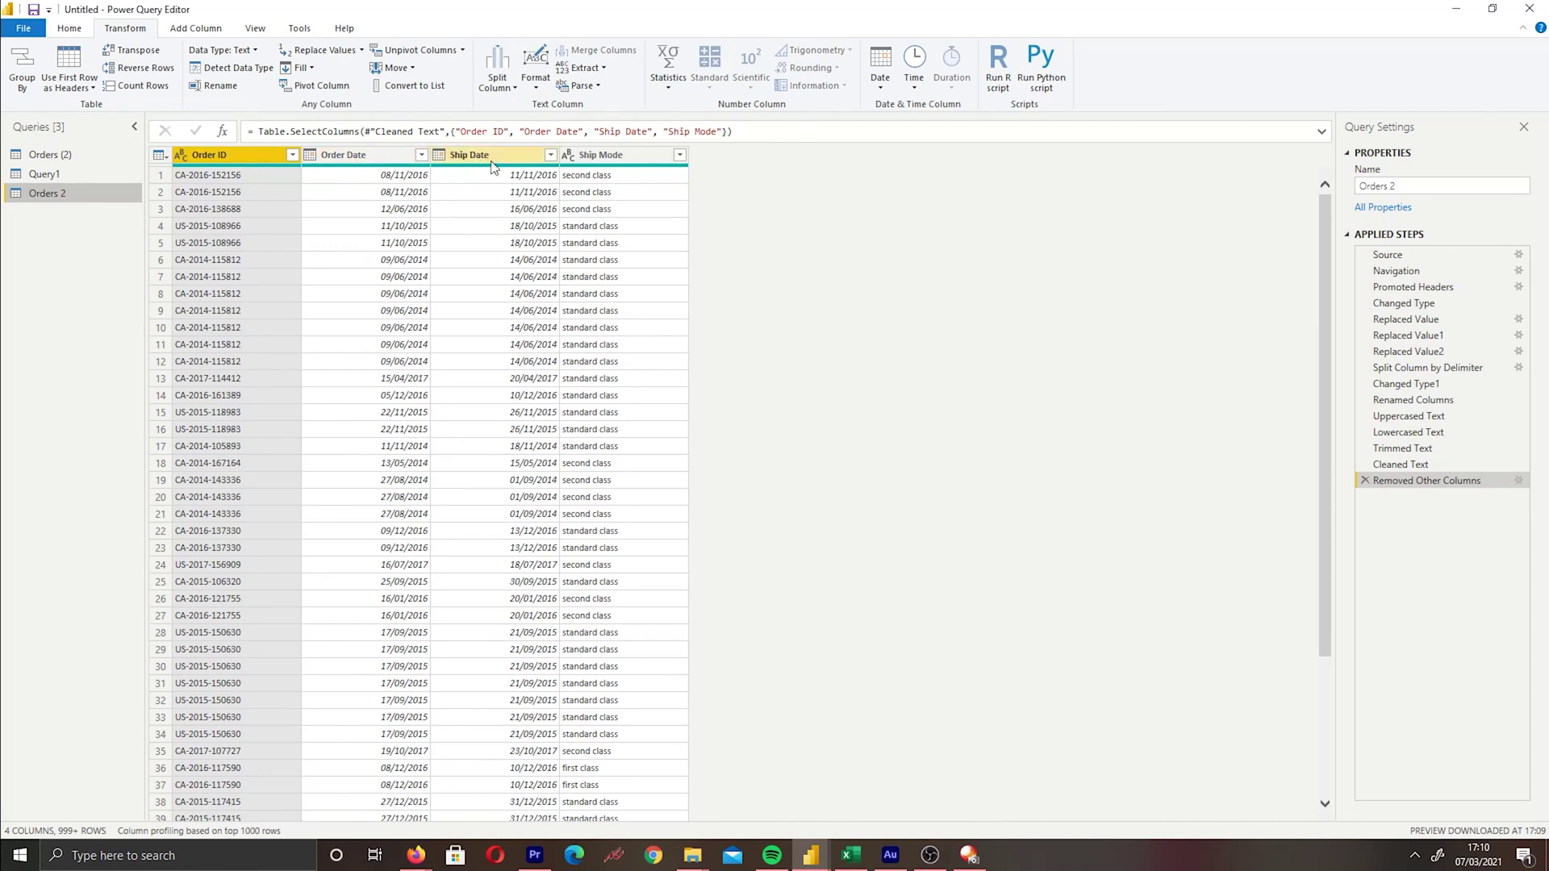
{"action": "left_click", "coordinate": [51, 161]}
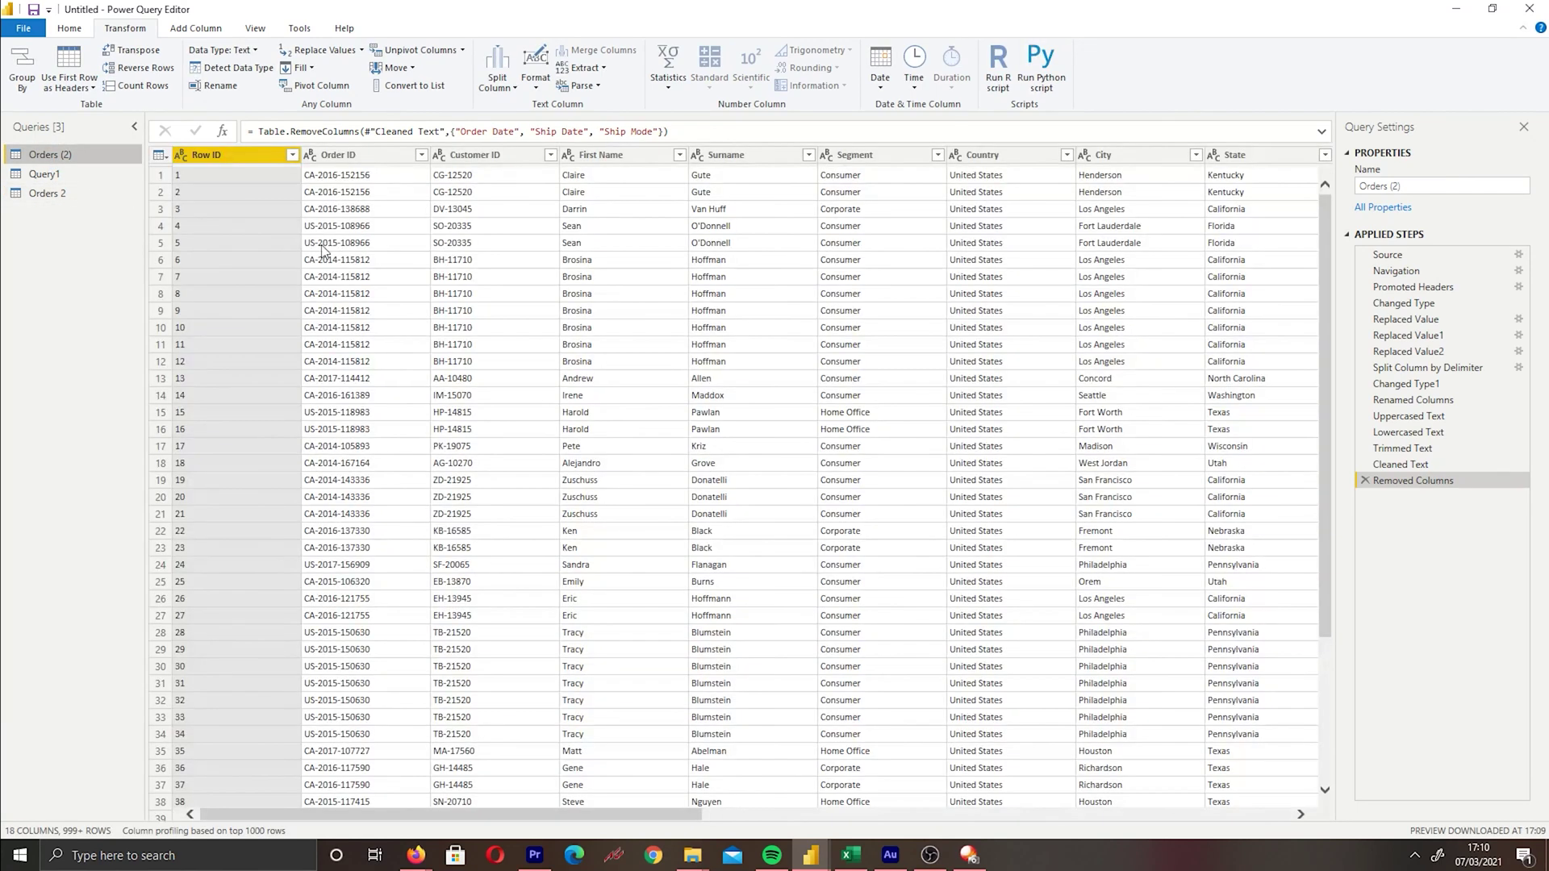
{"action": "left_click", "coordinate": [321, 156]}
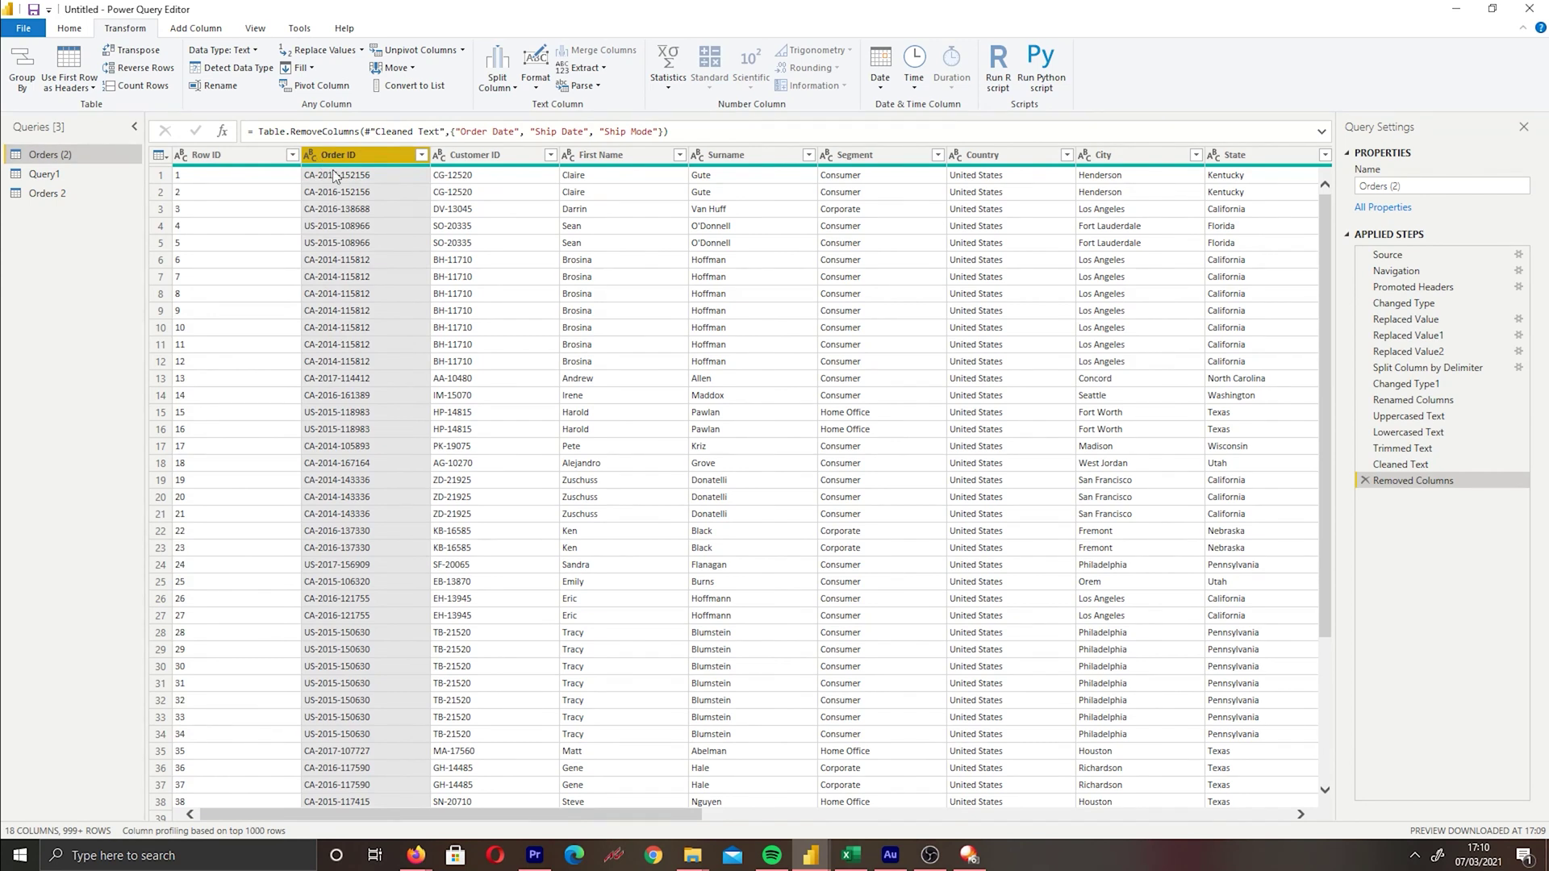
{"action": "left_click", "coordinate": [70, 32]}
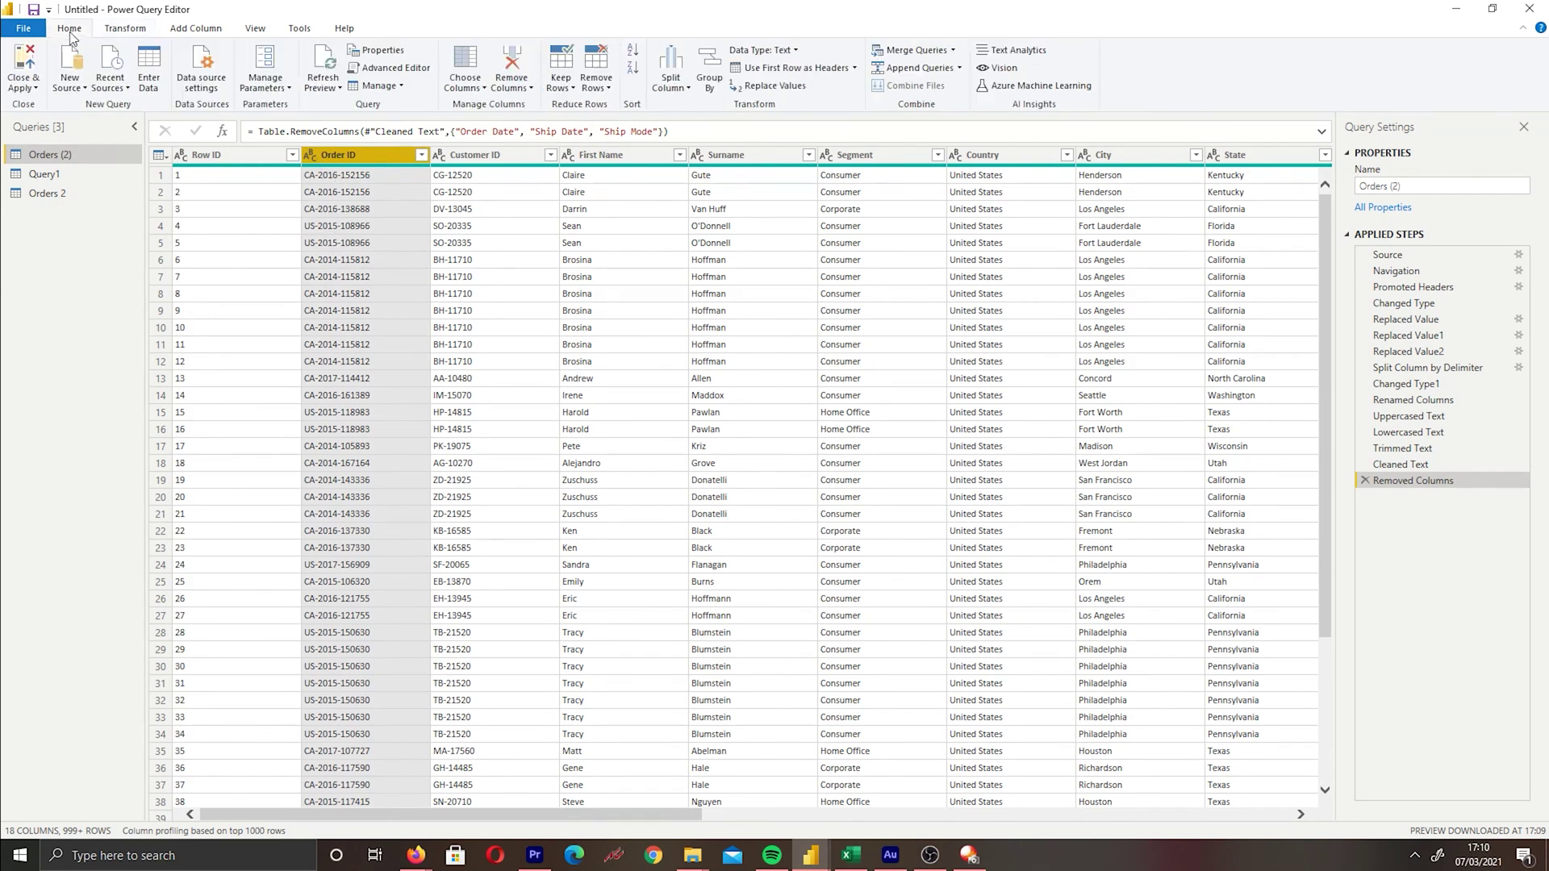
{"action": "left_click", "coordinate": [916, 51]}
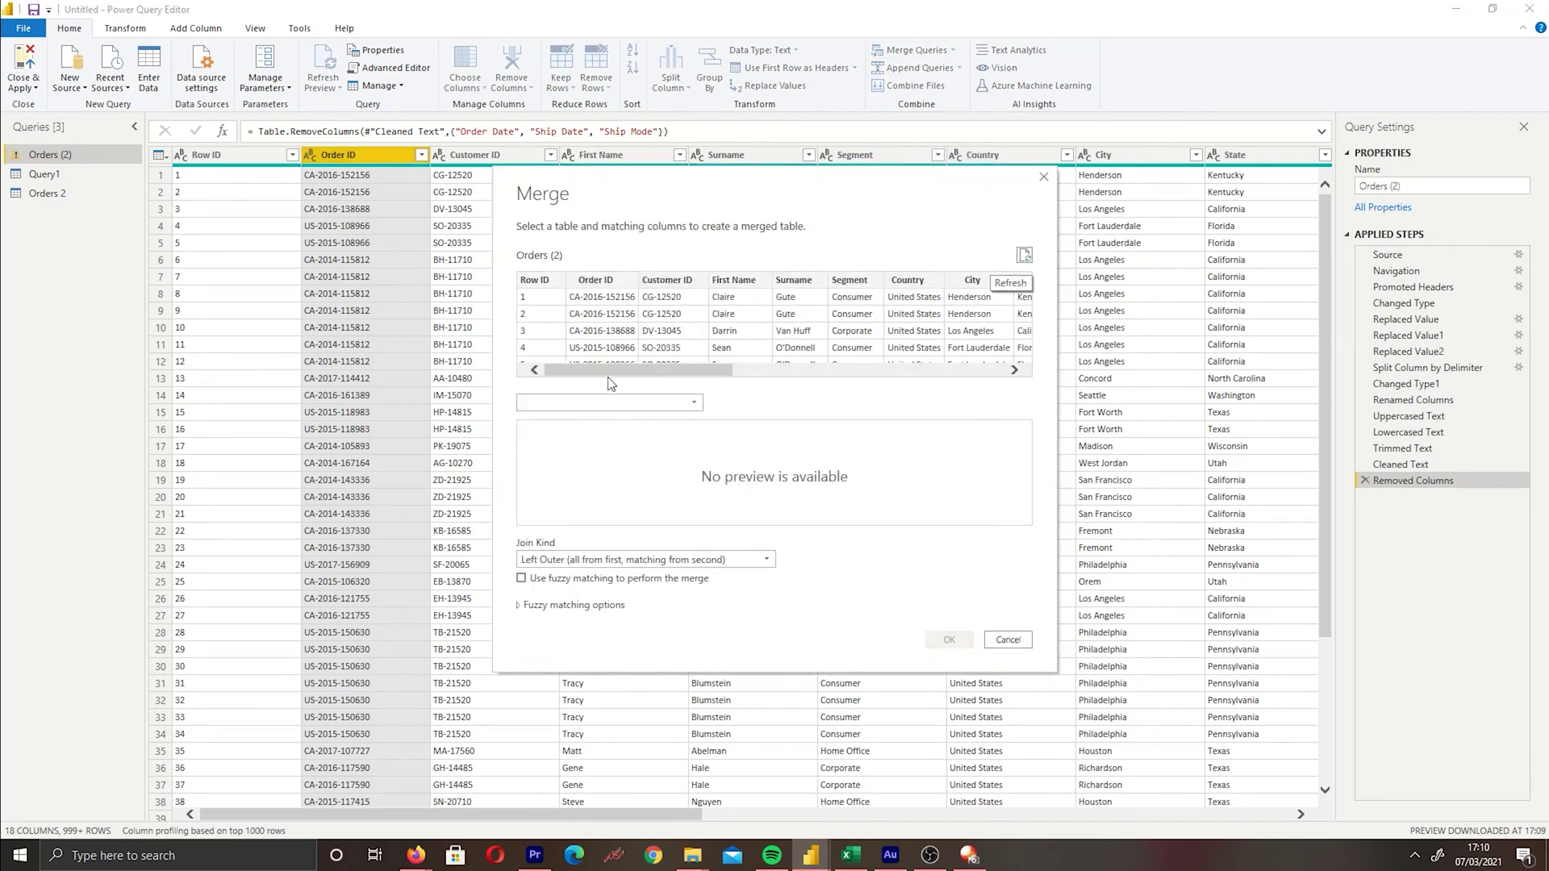
Merge Orders (2) with Orders 2, matching on Order ID in both tables
{"action": "left_click", "coordinate": [574, 403]}
{"action": "left_click", "coordinate": [539, 435]}
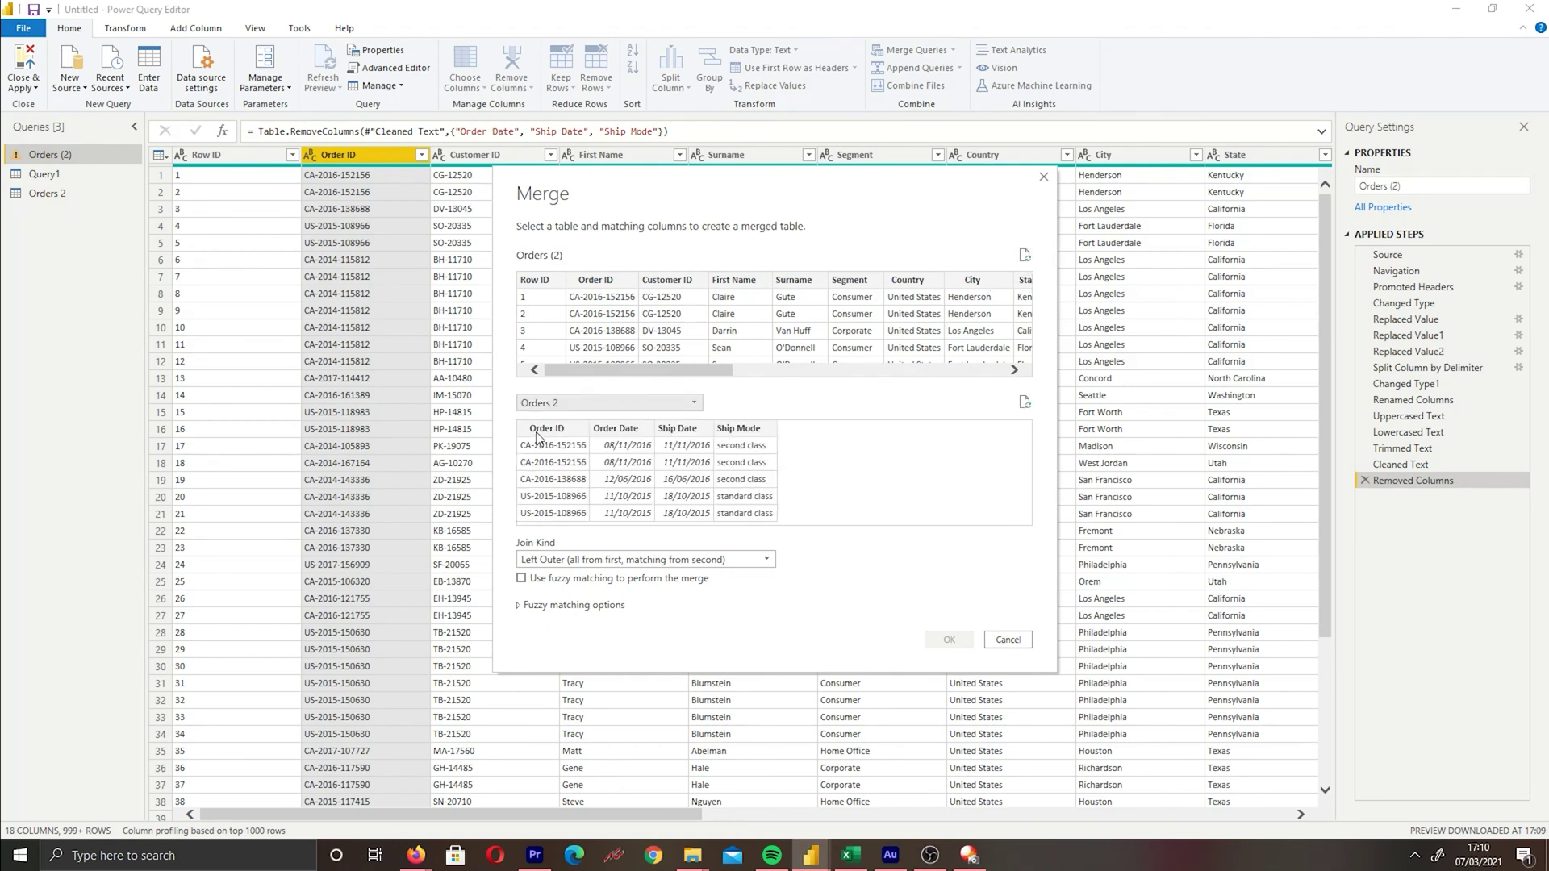
{"action": "left_click", "coordinate": [597, 279]}
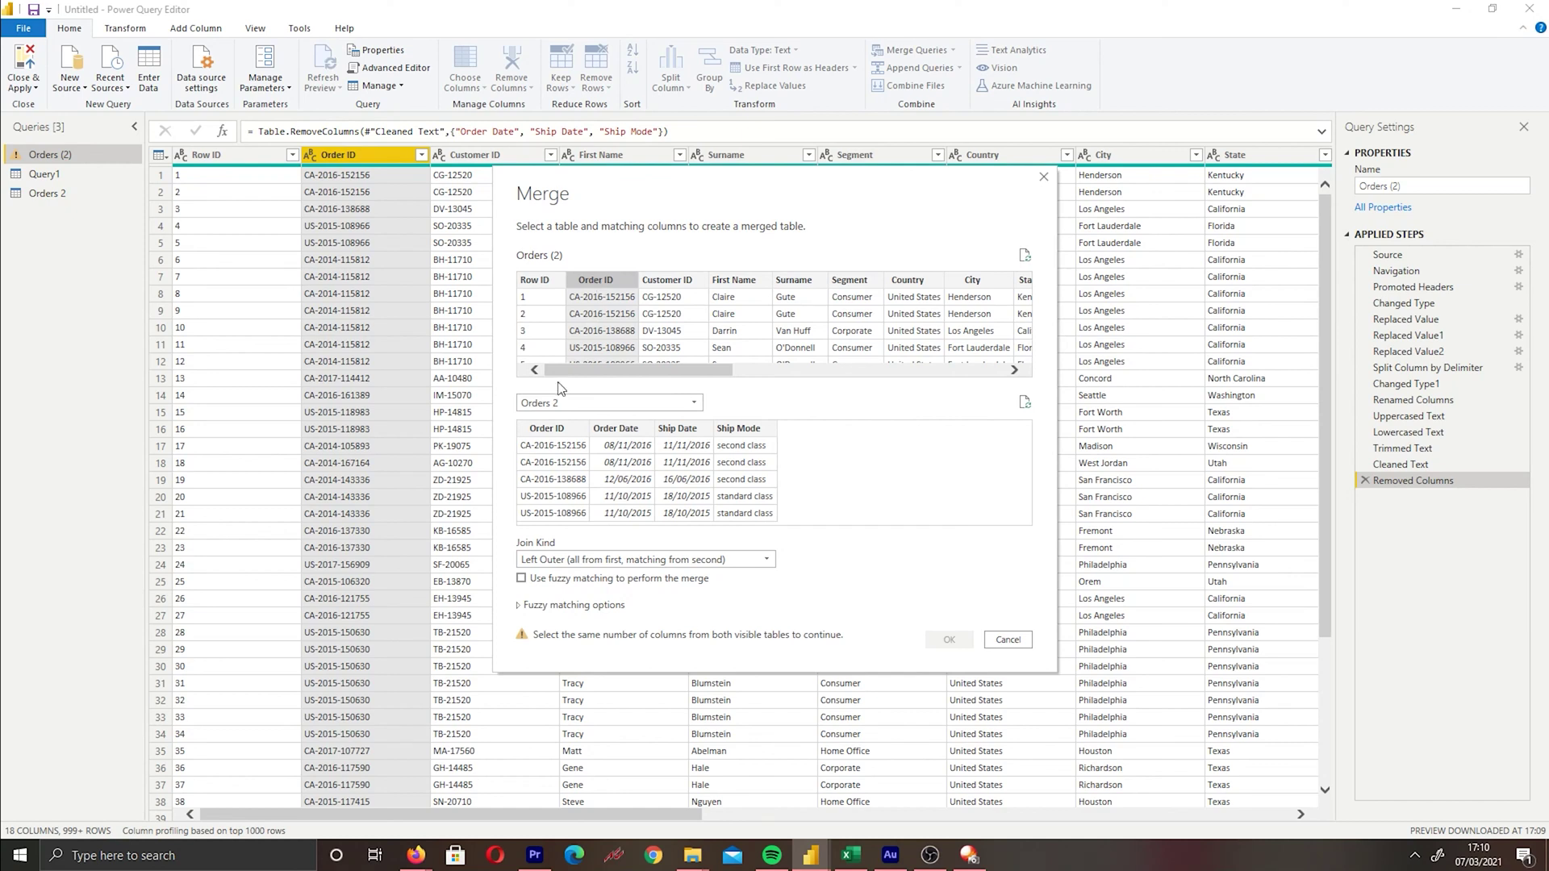
{"action": "left_click", "coordinate": [553, 432]}
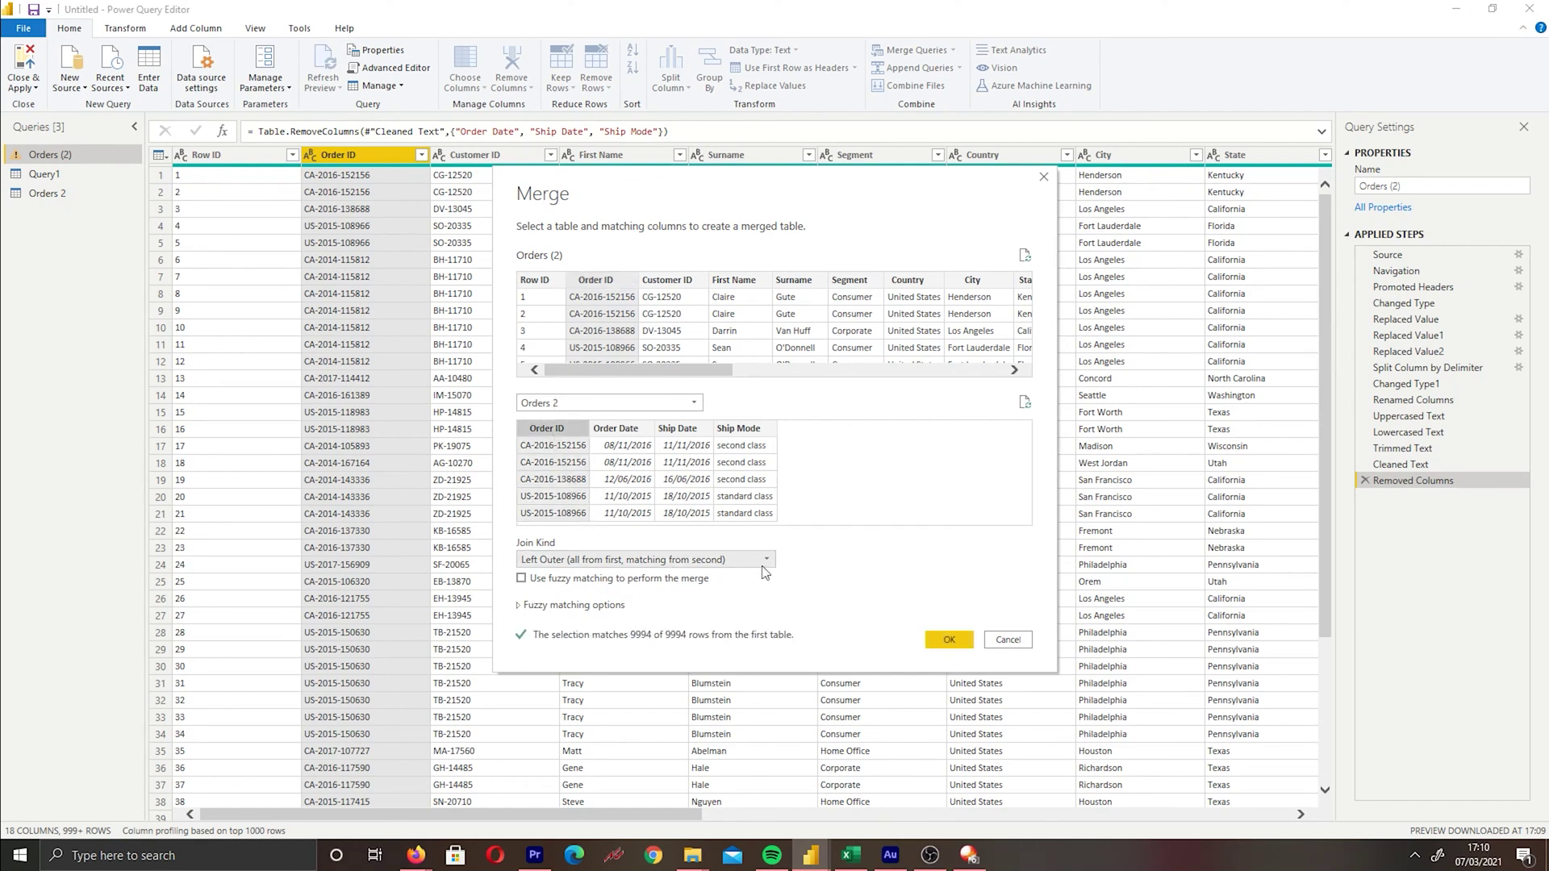
{"action": "left_click", "coordinate": [949, 640]}
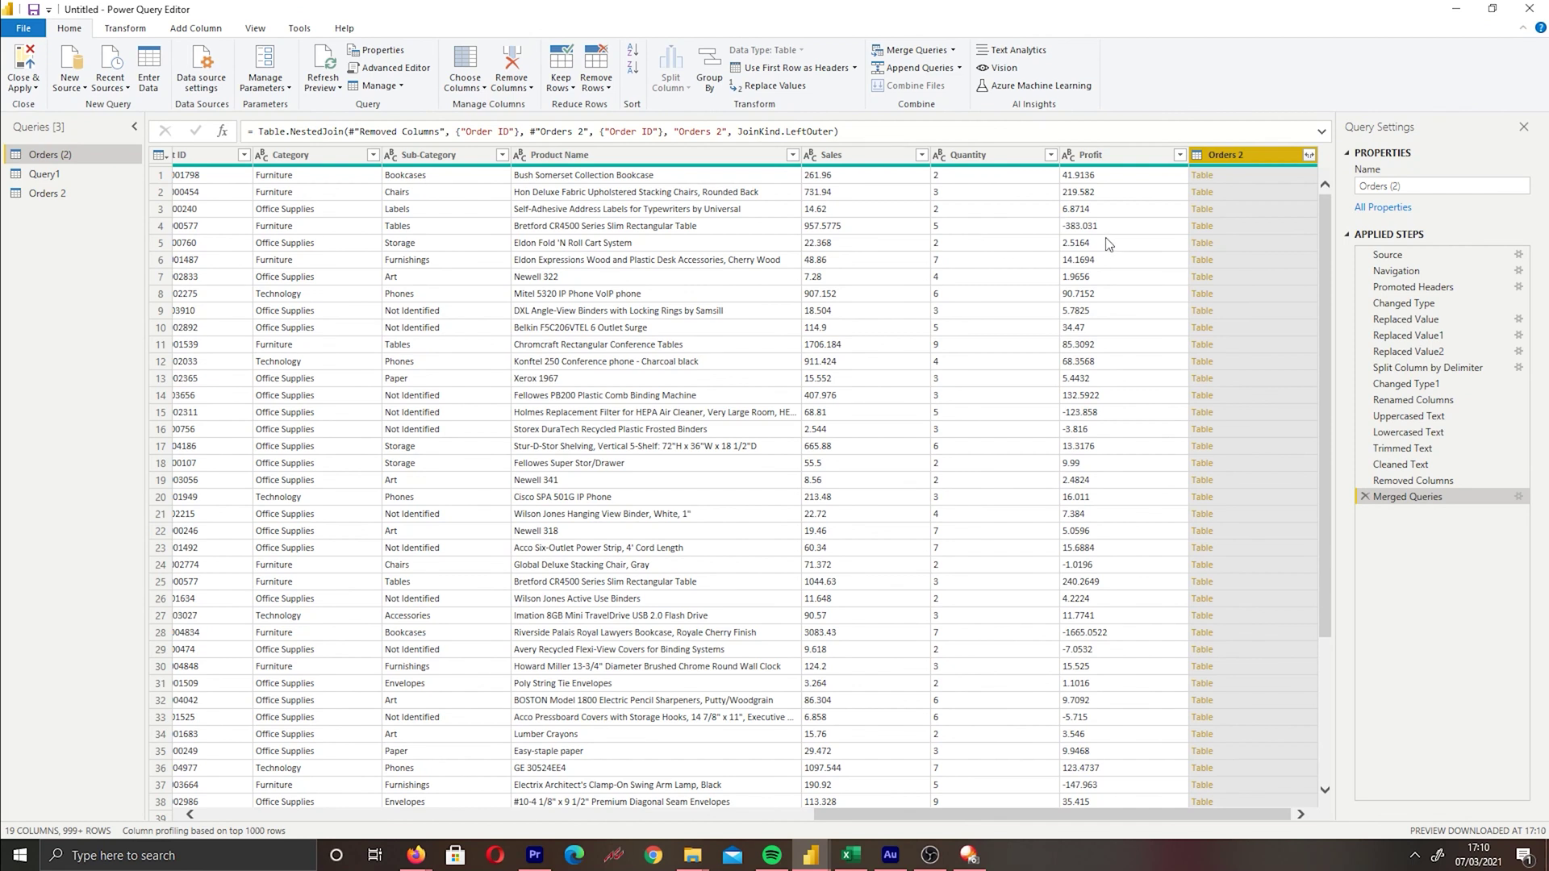
Expand the Orders 2 column, keeping only Order Date and Ship Mode
{"action": "left_click", "coordinate": [1310, 156]}
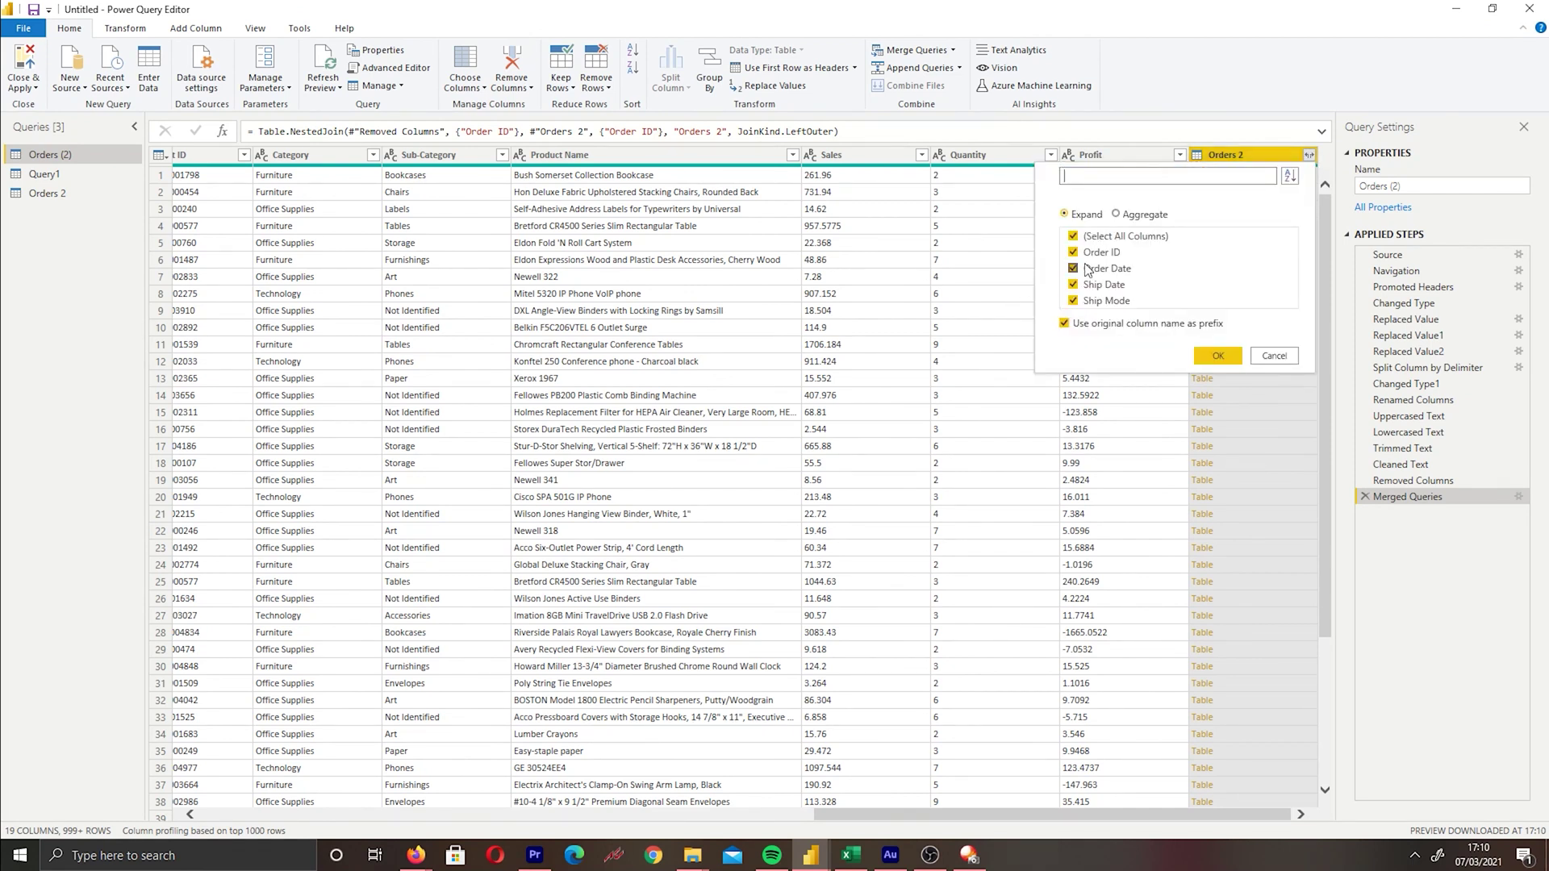
{"action": "left_click", "coordinate": [1083, 254]}
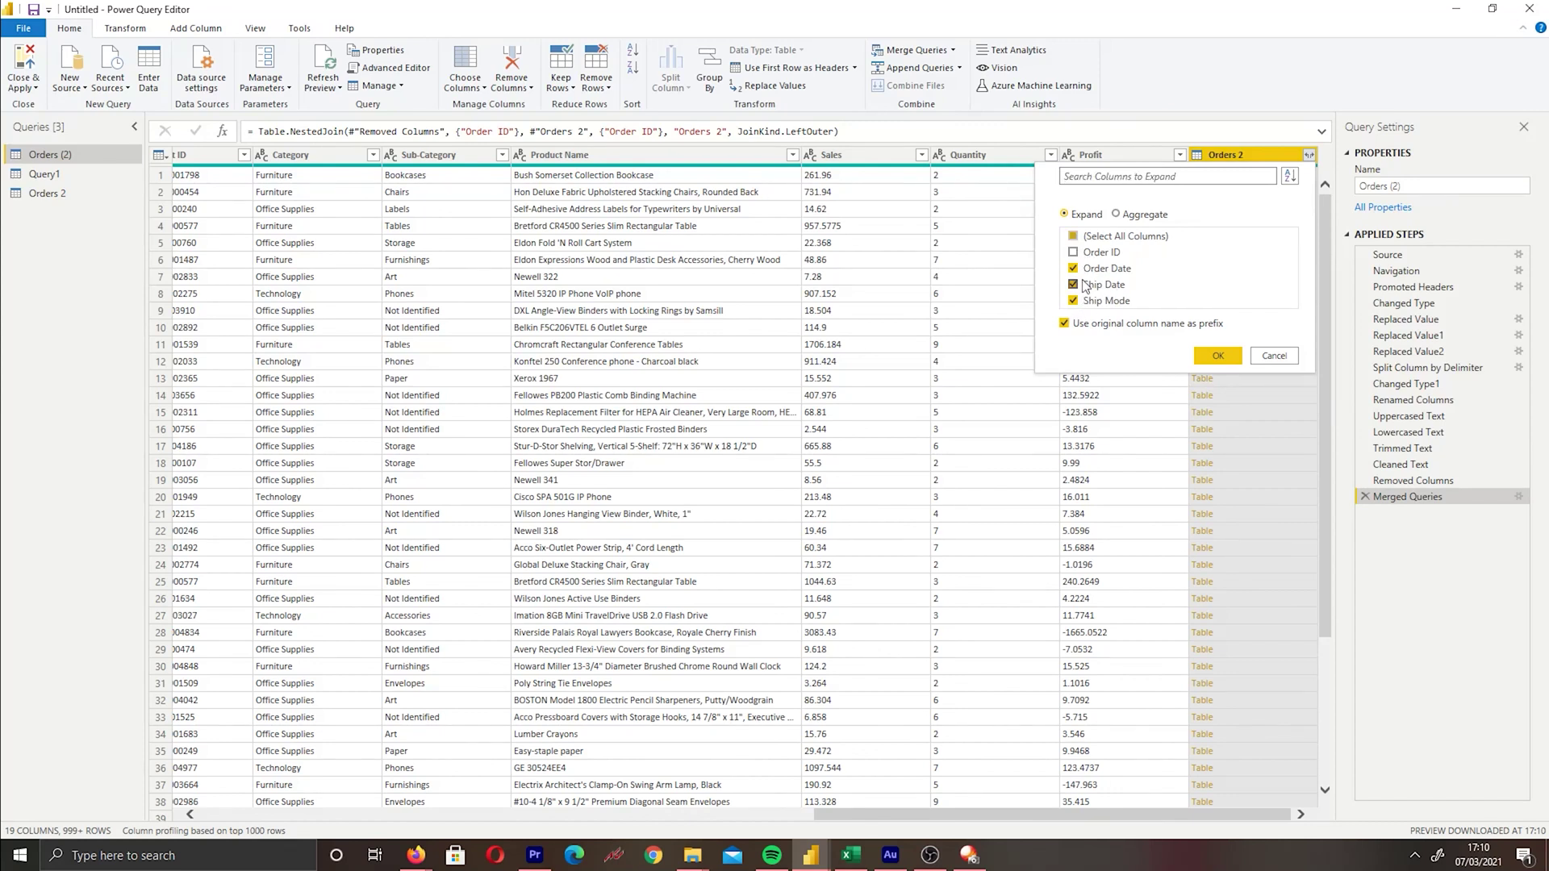
{"action": "left_click", "coordinate": [1079, 285]}
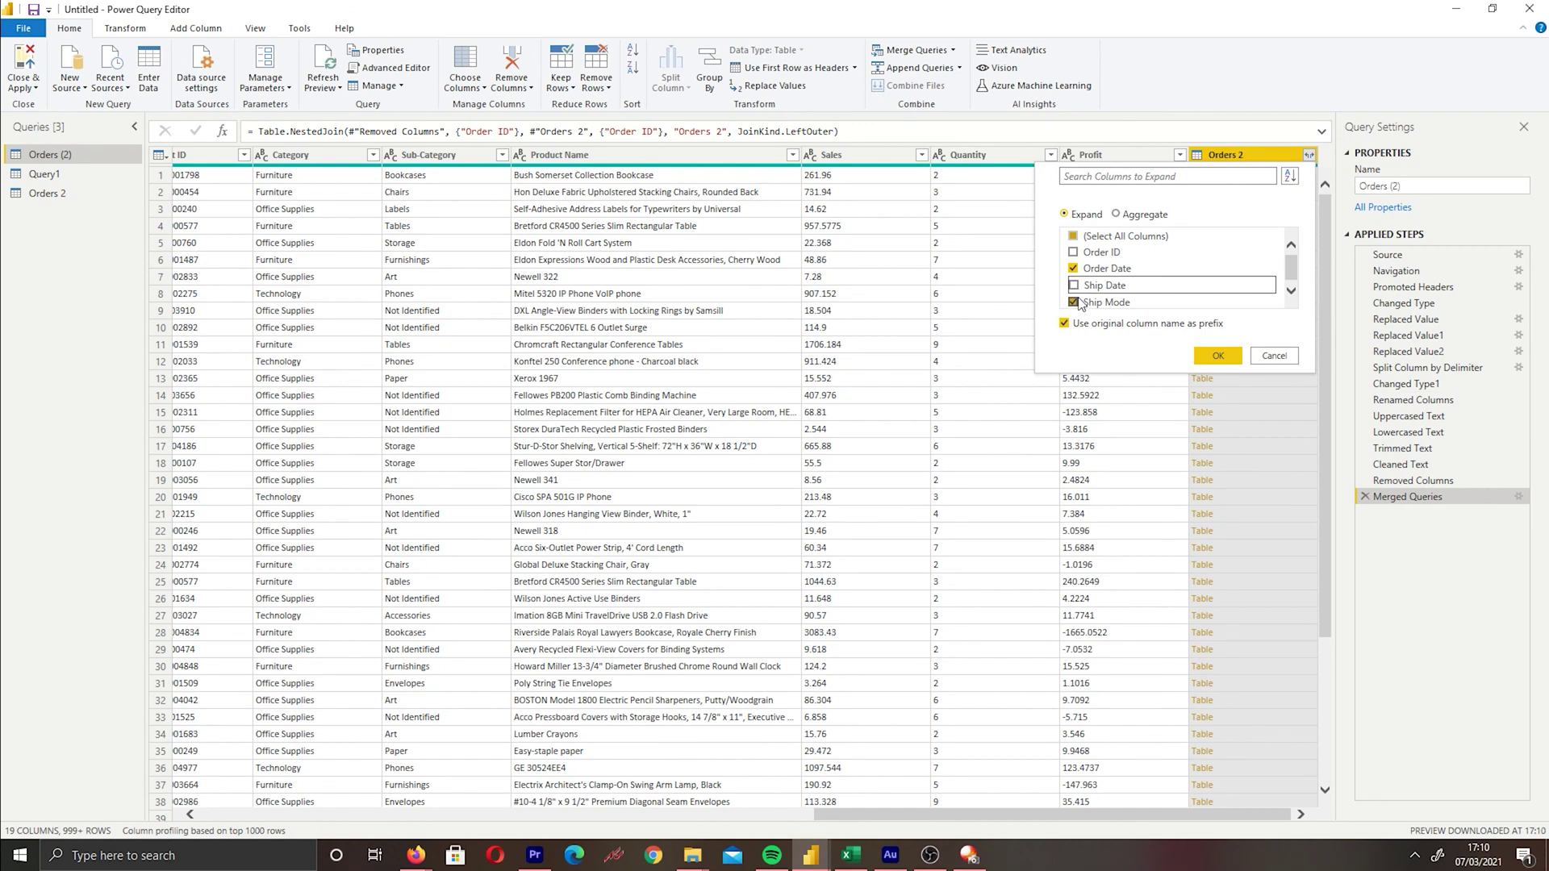
{"action": "left_click", "coordinate": [1217, 356]}
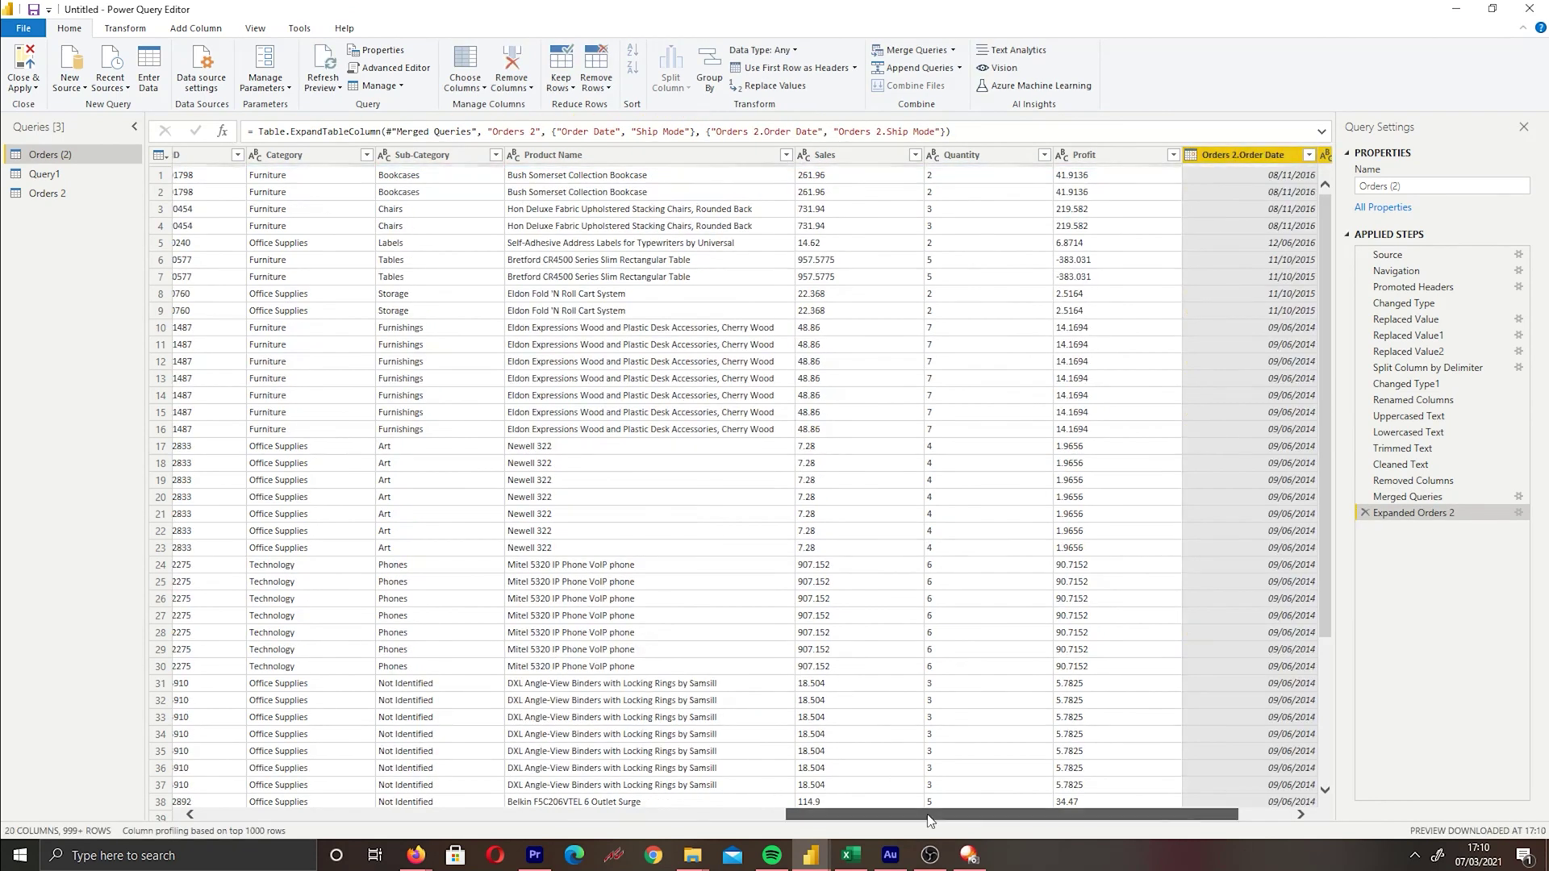
{"action": "left_click_drag", "start_coordinate": [929, 820], "coordinate": [1160, 817]}
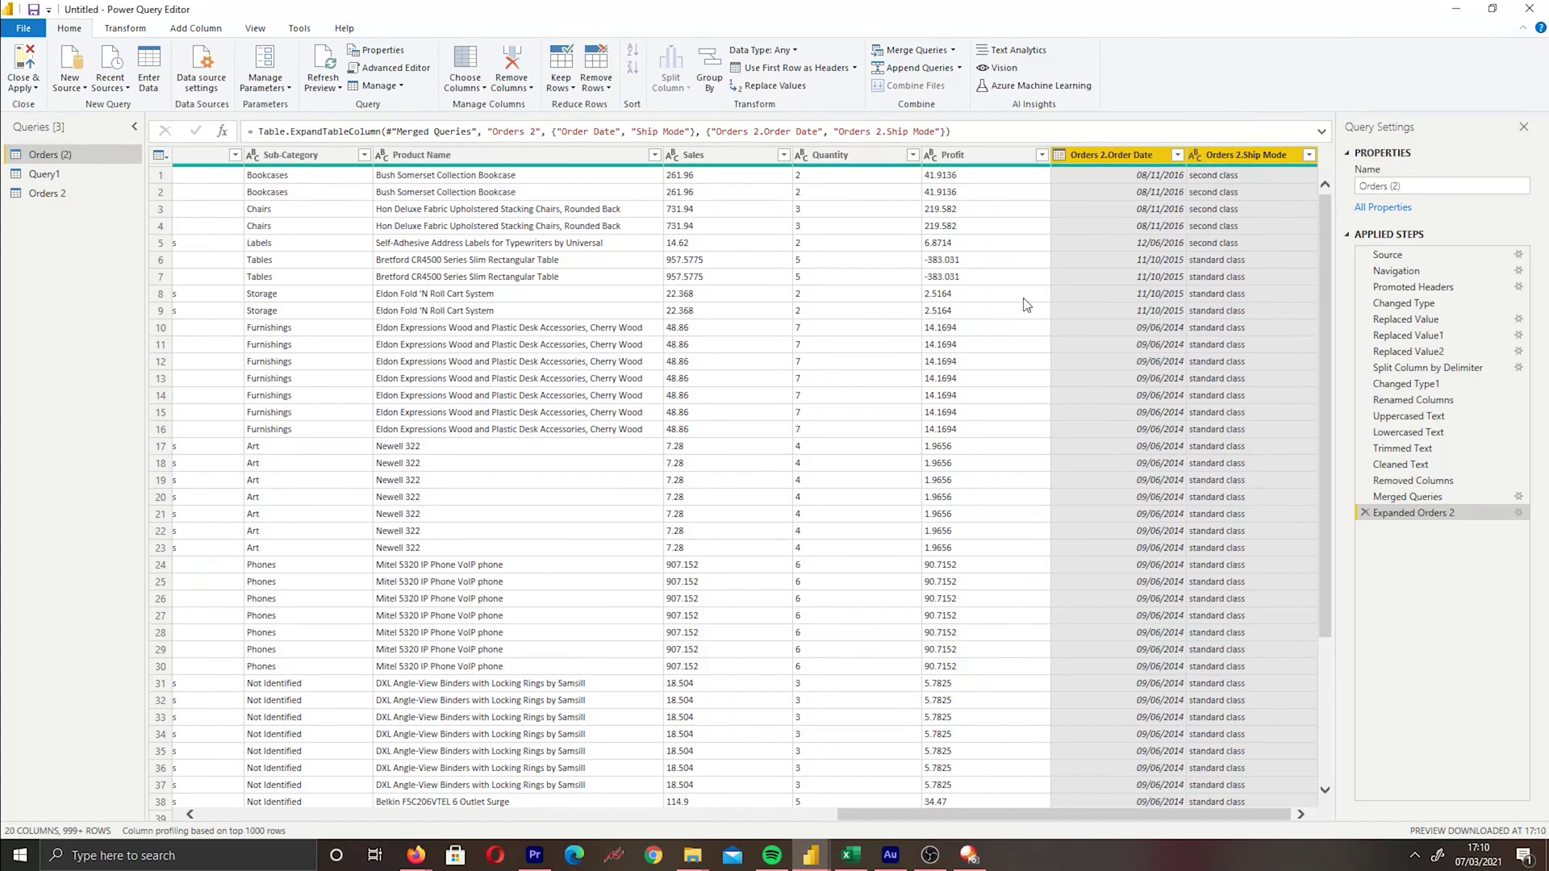
Show the Close & Apply dropdown options on the Home tab
{"action": "left_click", "coordinate": [24, 87]}
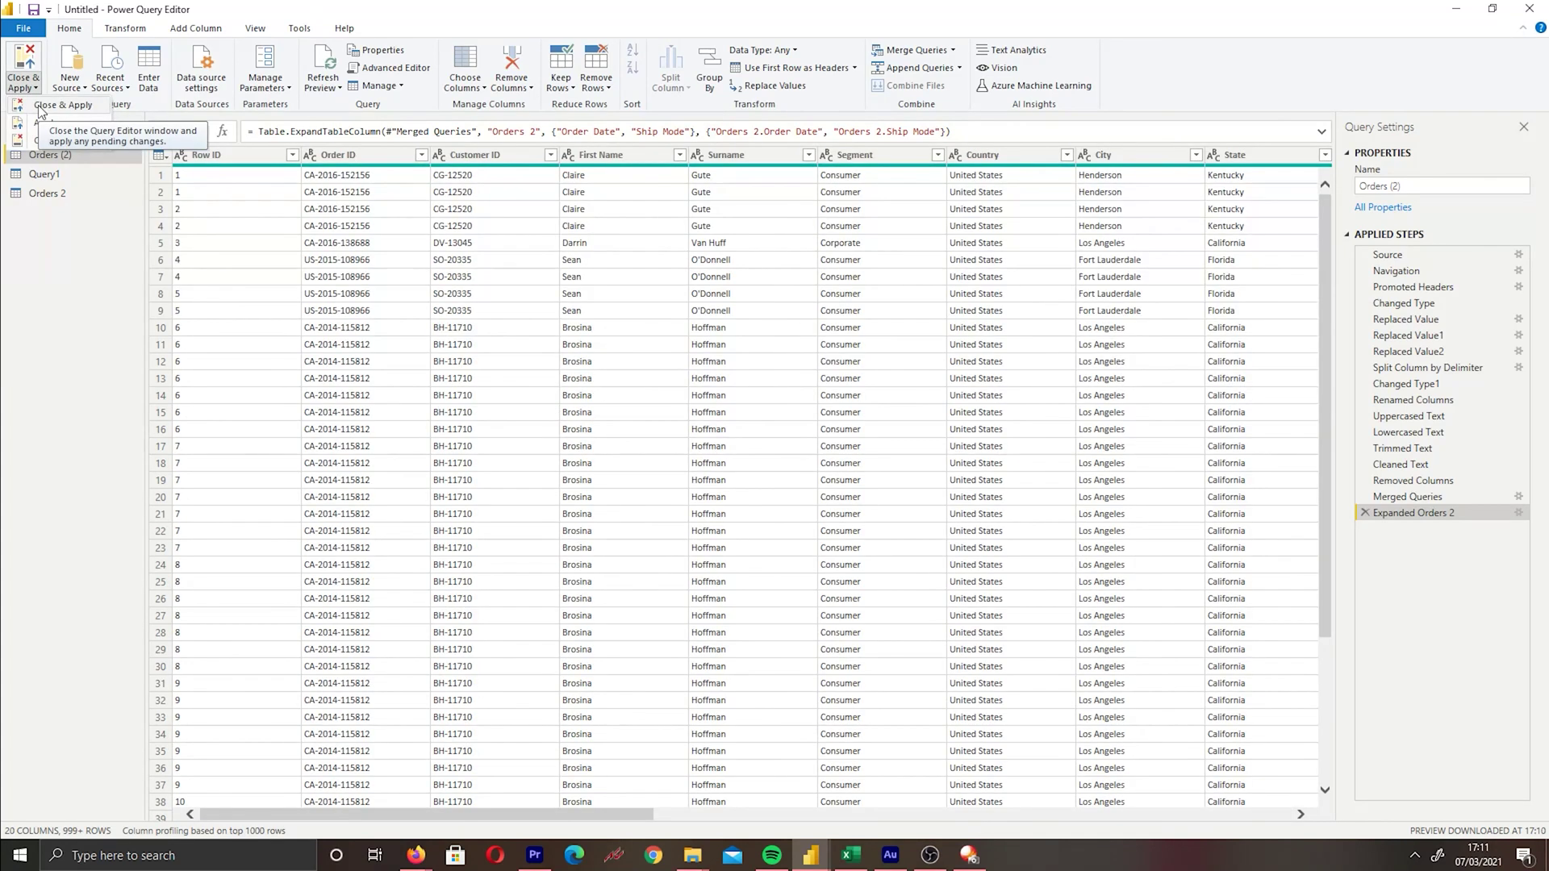